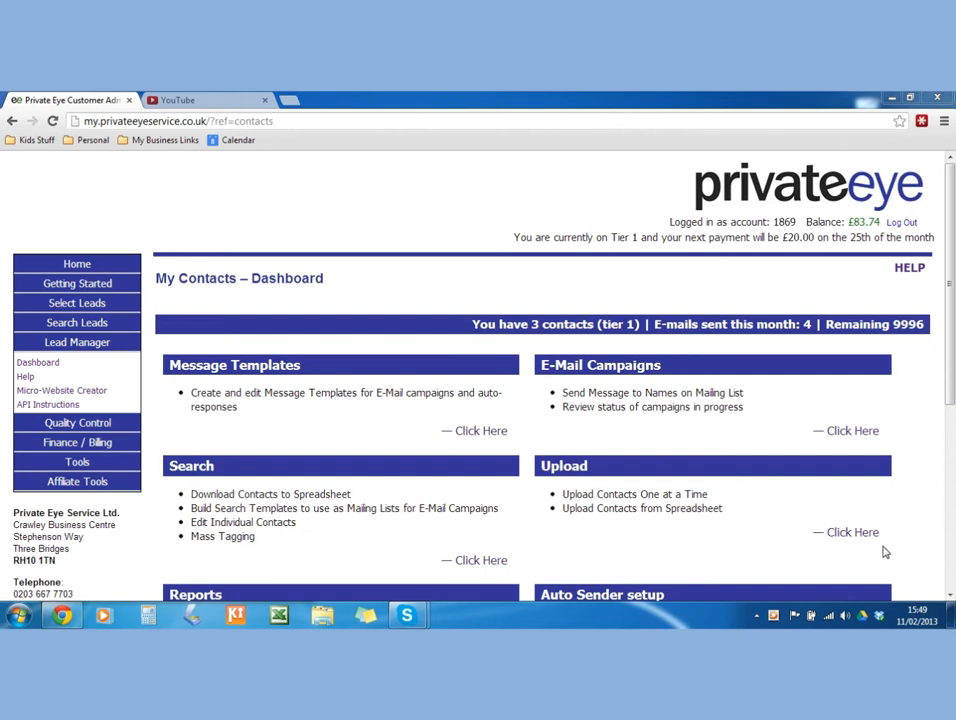
Check the callus prefix is free and register callus.forwork.co.uk as the site address.
left_click(56, 393)
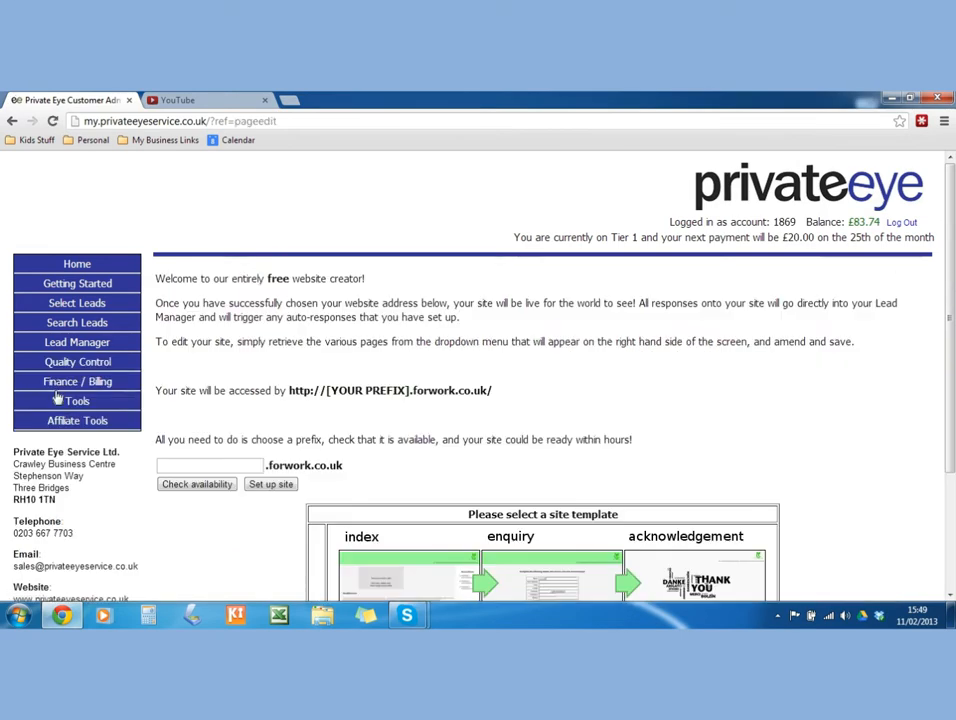
scroll(577, 397, "down", 1)
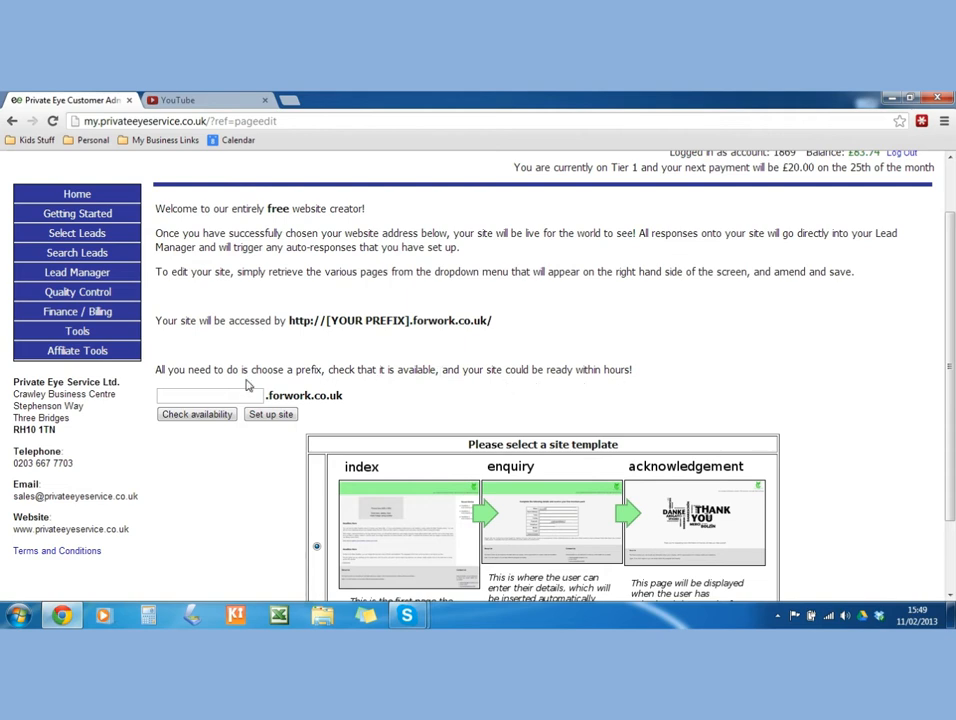
left_click(188, 396)
type("callus")
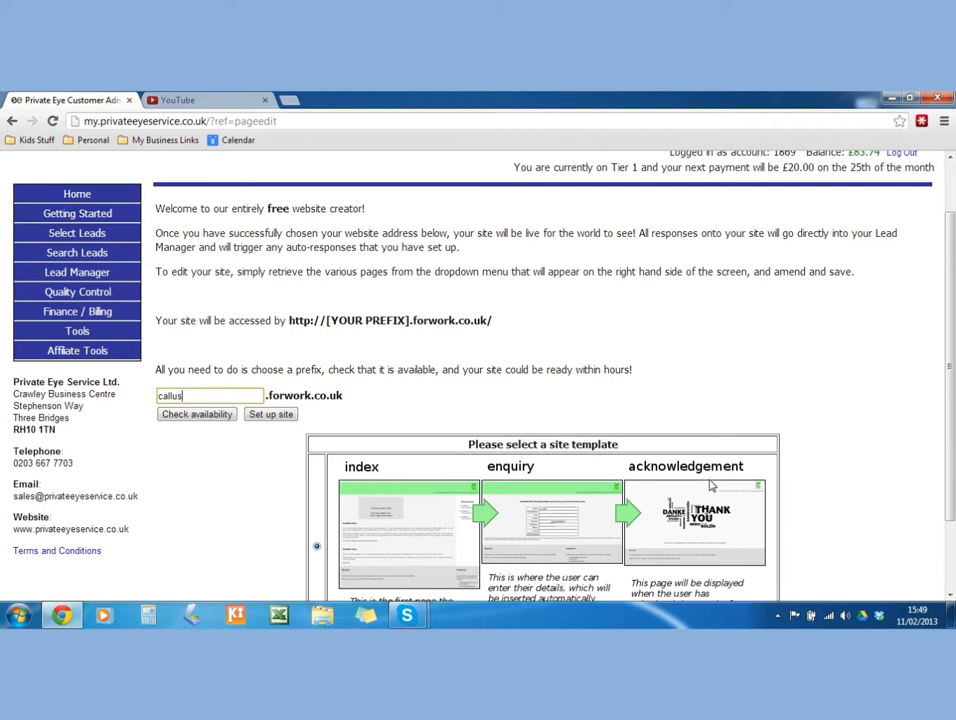
left_click(200, 414)
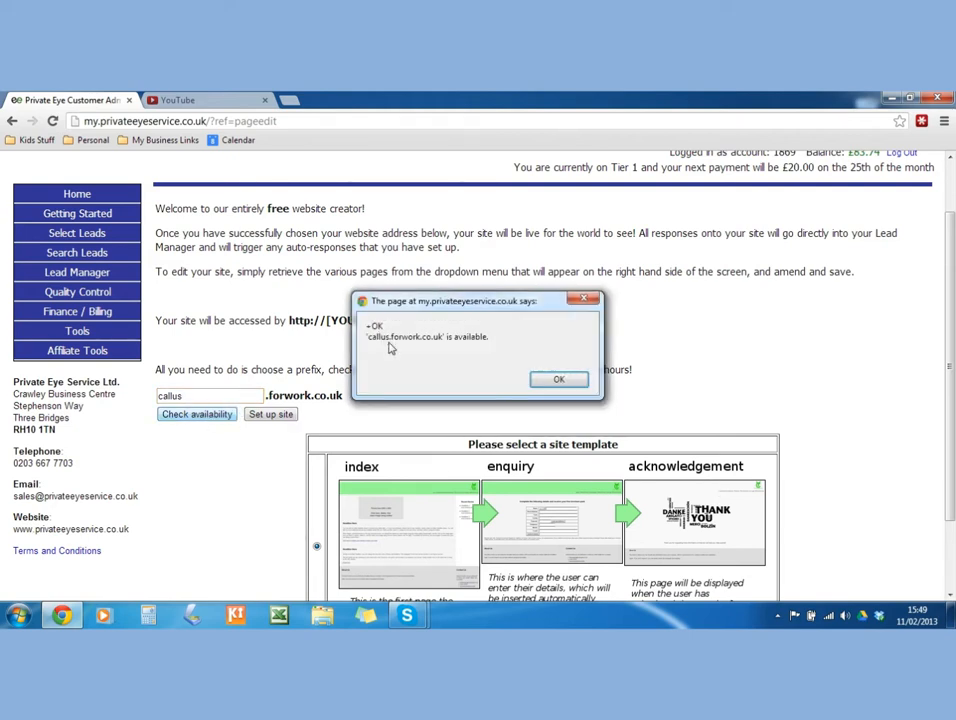
left_click(558, 379)
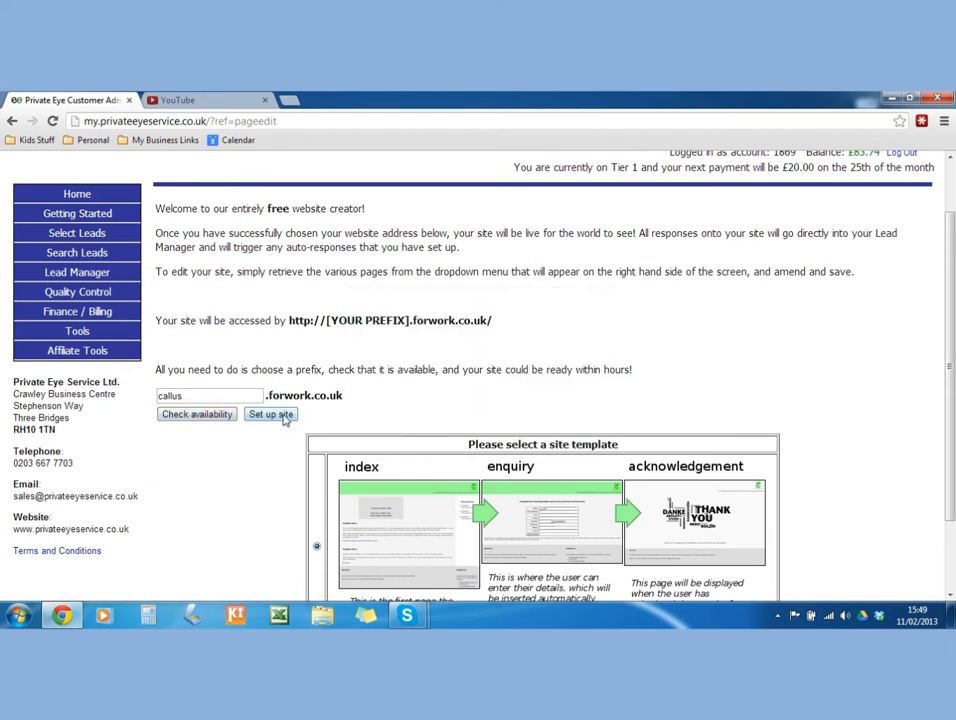
left_click(271, 414)
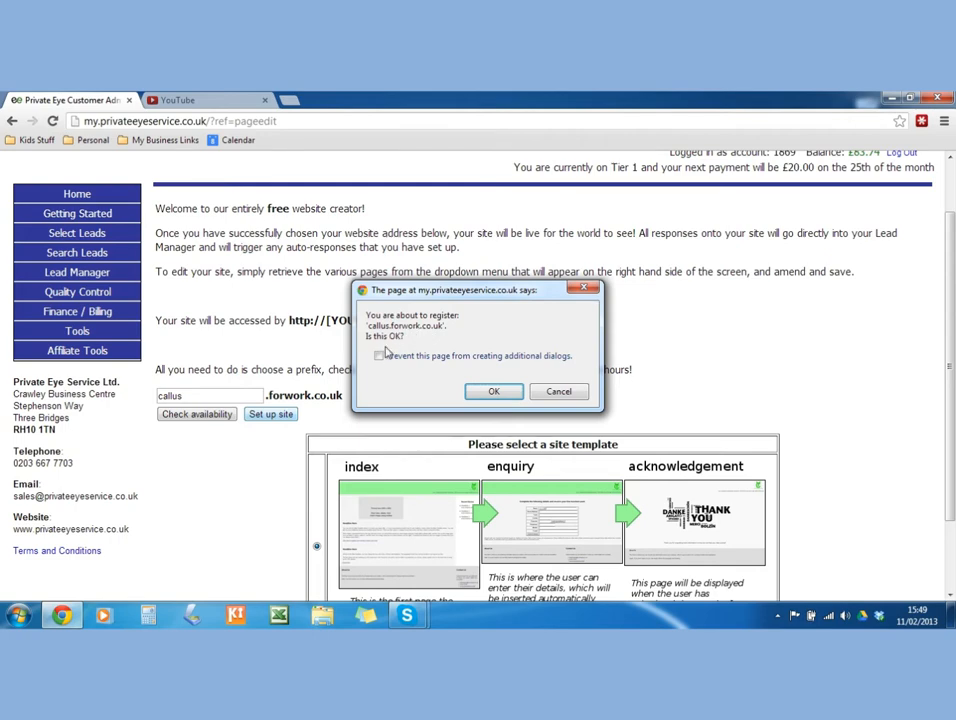
left_click(489, 391)
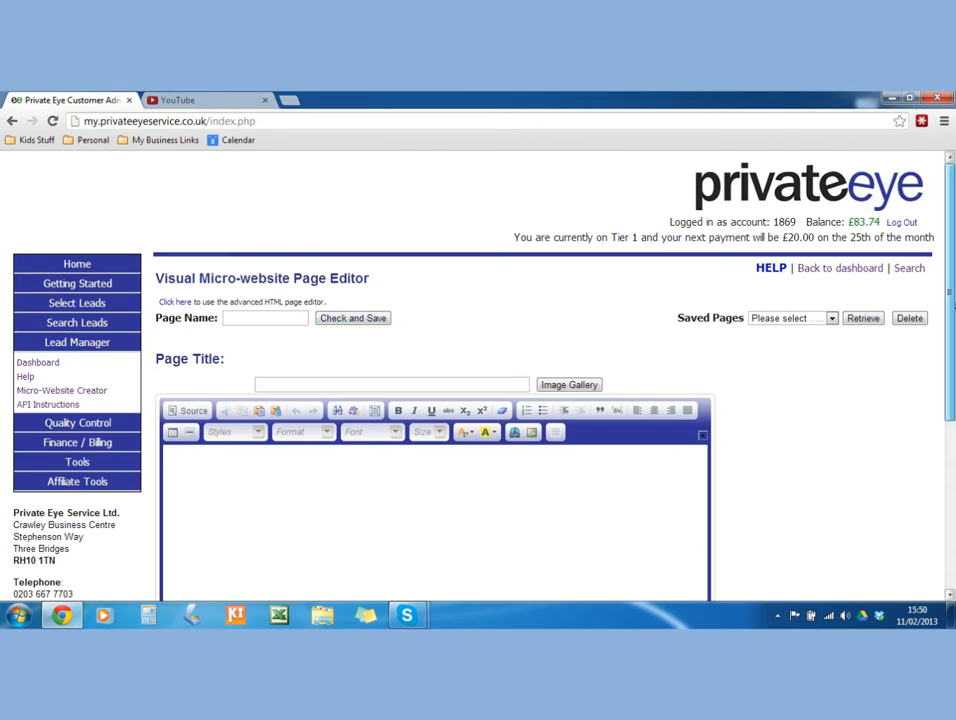
Retrieve the saved index page from the Saved Pages list into the editor.
left_click_drag(953, 306, 953, 378)
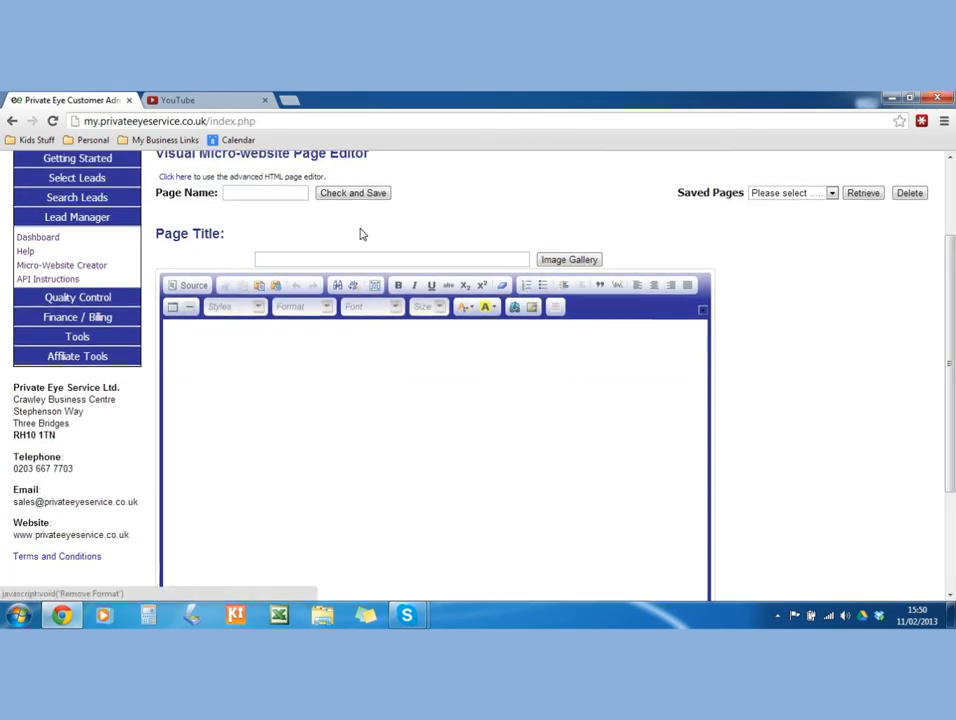
left_click(760, 196)
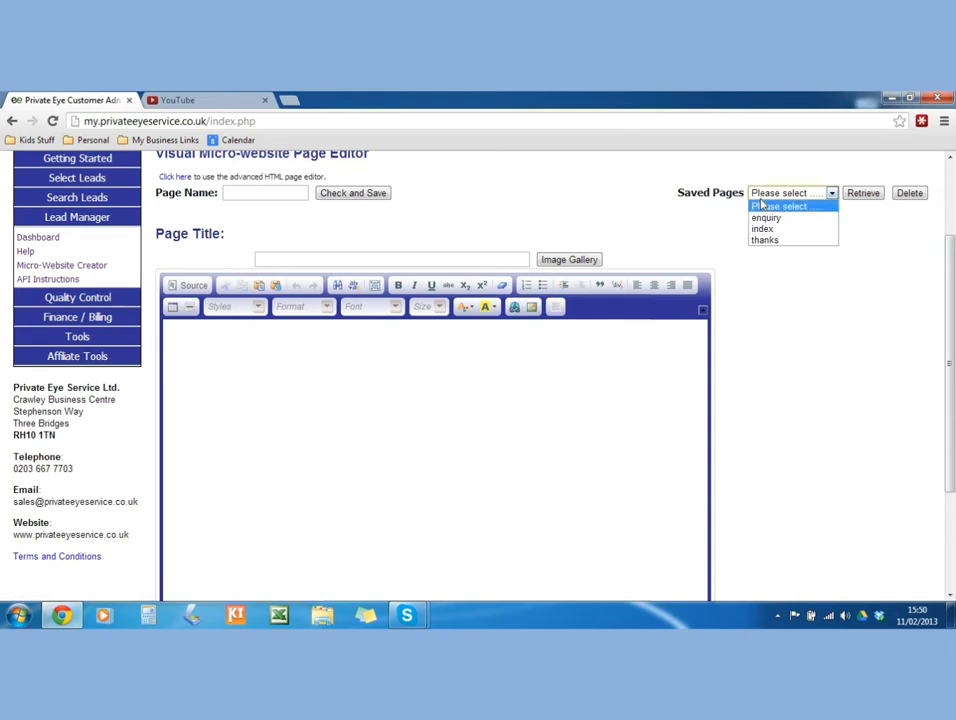
left_click(772, 232)
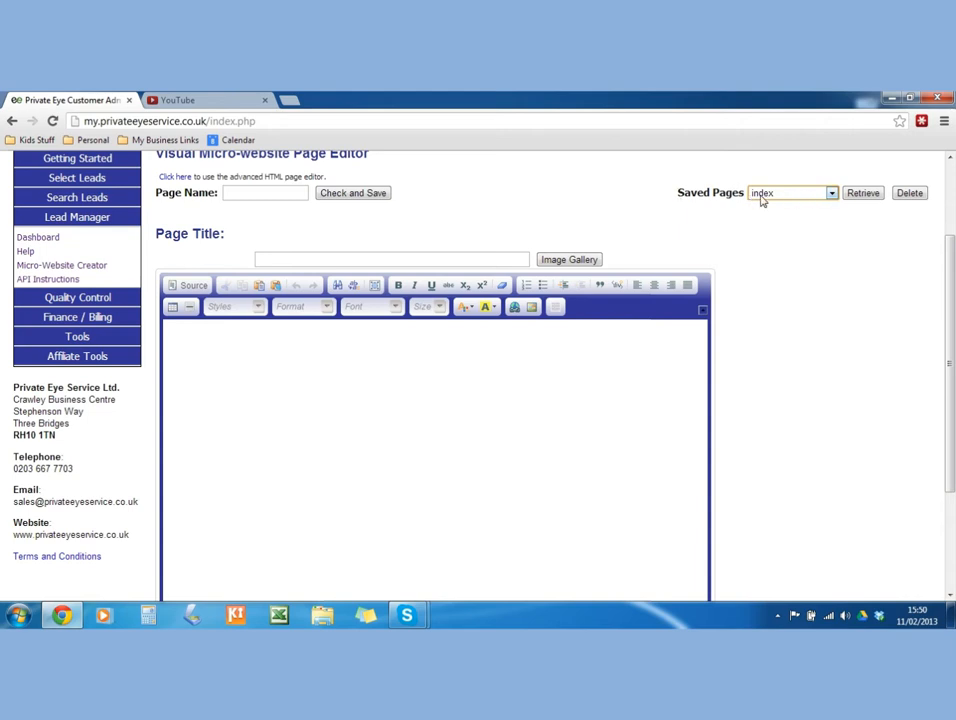
left_click(768, 200)
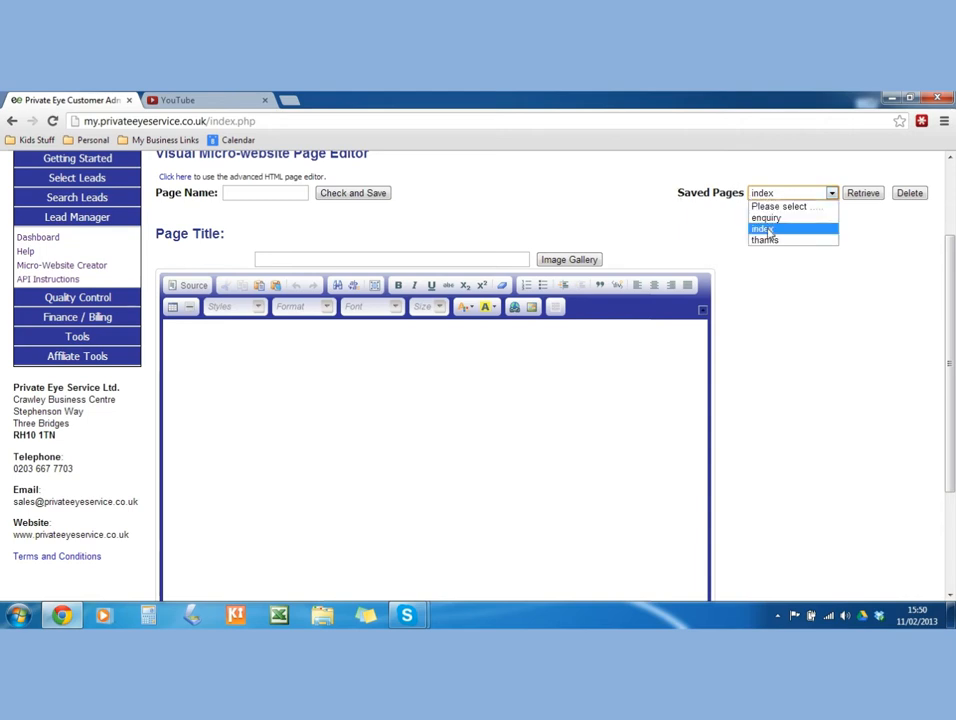
left_click(775, 229)
left_click(862, 193)
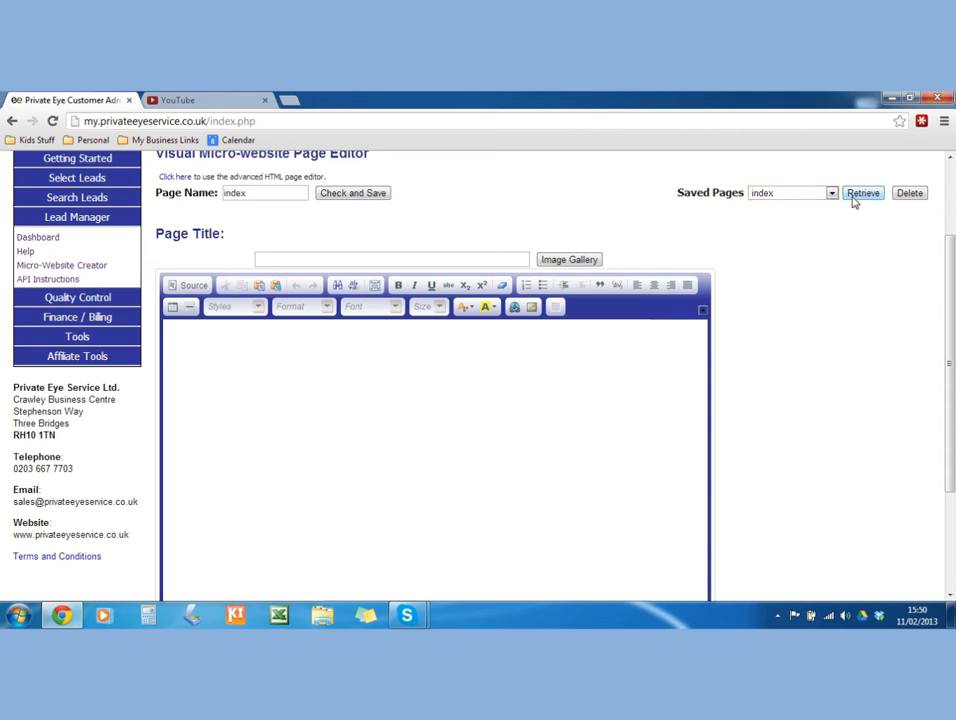
Scroll through the loaded Business Template content to review it.
scroll(606, 289, "down", 3)
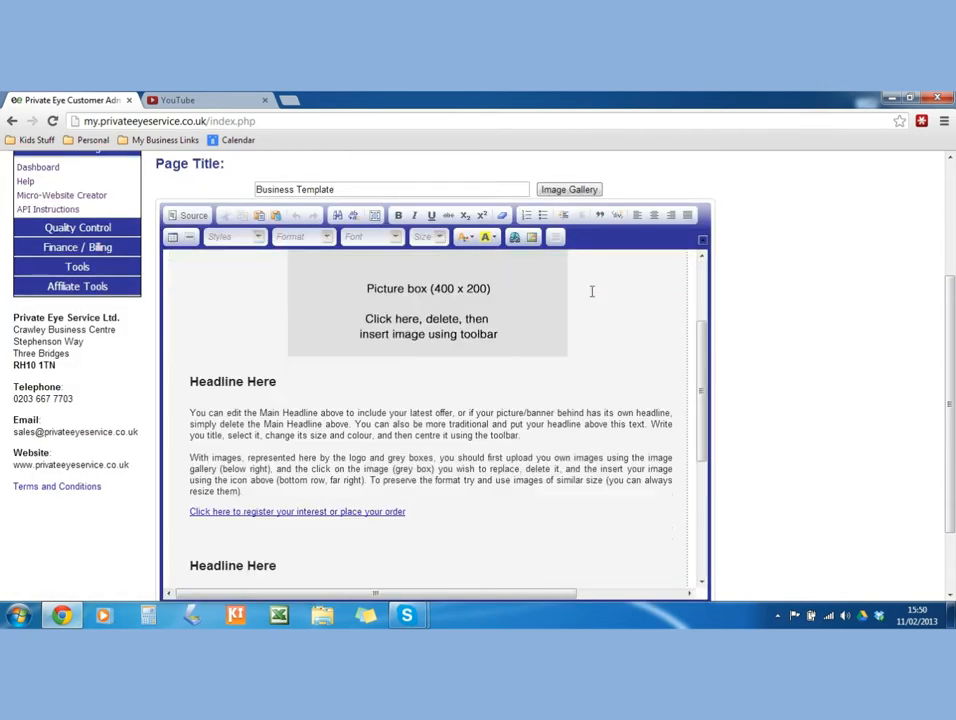
scroll(670, 348, "down", 5)
scroll(618, 381, "up", 10)
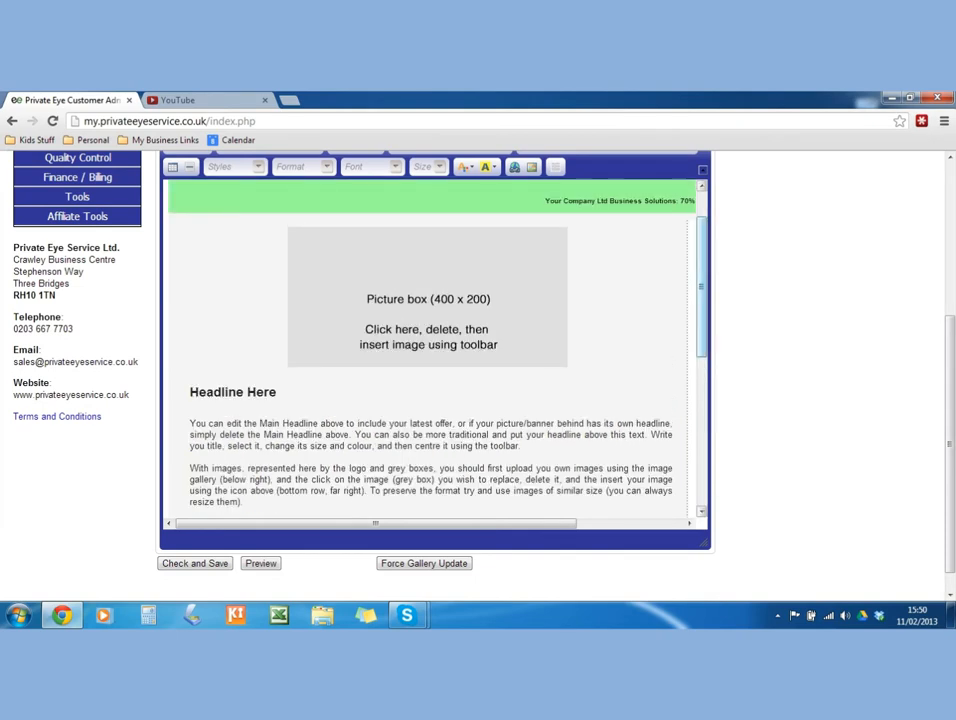
scroll(576, 316, "up", 2)
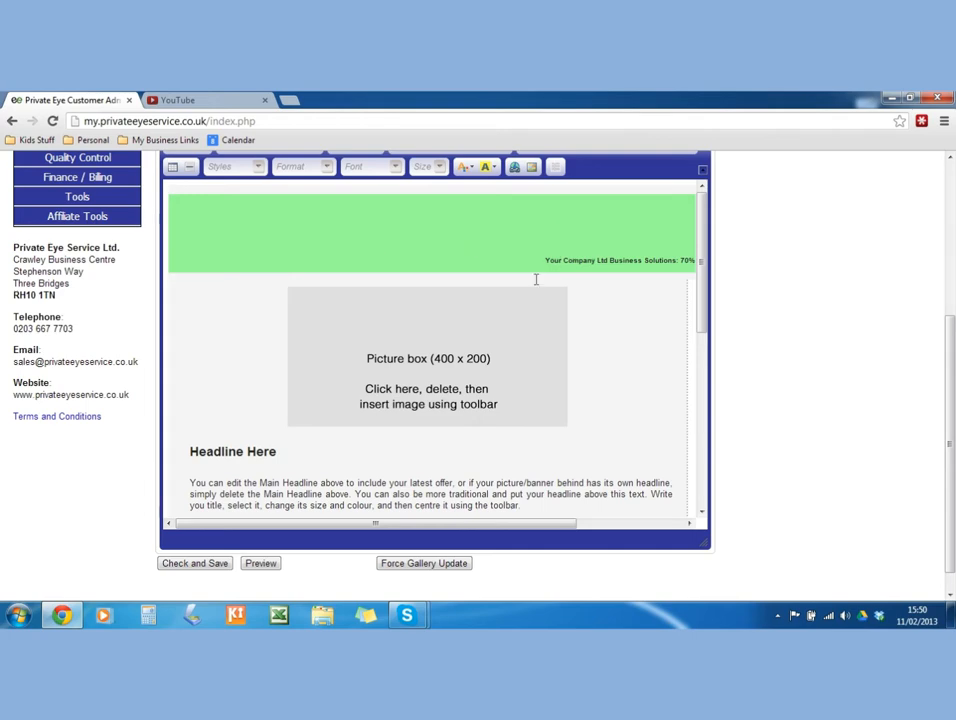
scroll(376, 402, "down", 5)
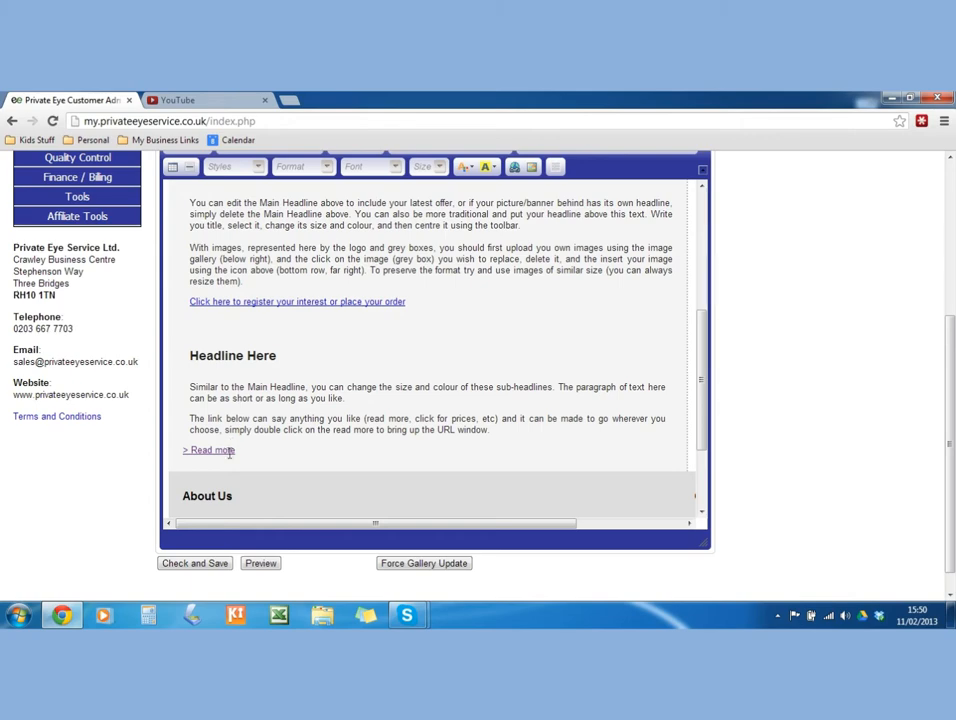
scroll(230, 440, "down", 3)
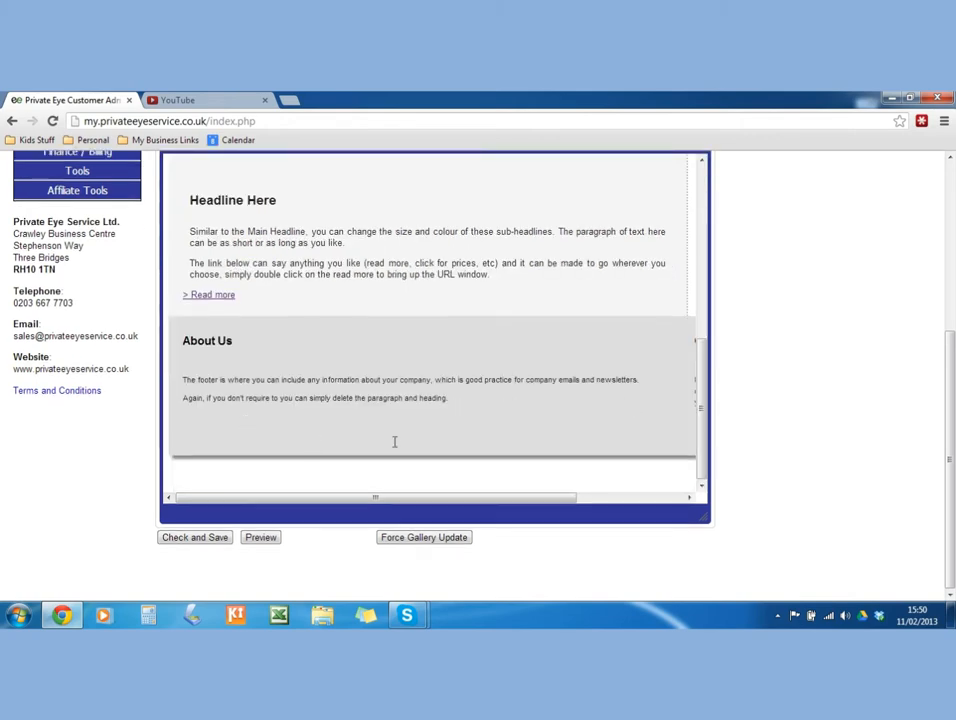
mouse_move(481, 497)
left_mouse_down()
mouse_move(621, 491)
mouse_move(469, 503)
left_mouse_up()
left_click_drag(707, 444, 706, 240)
scroll(544, 290, "up", 3)
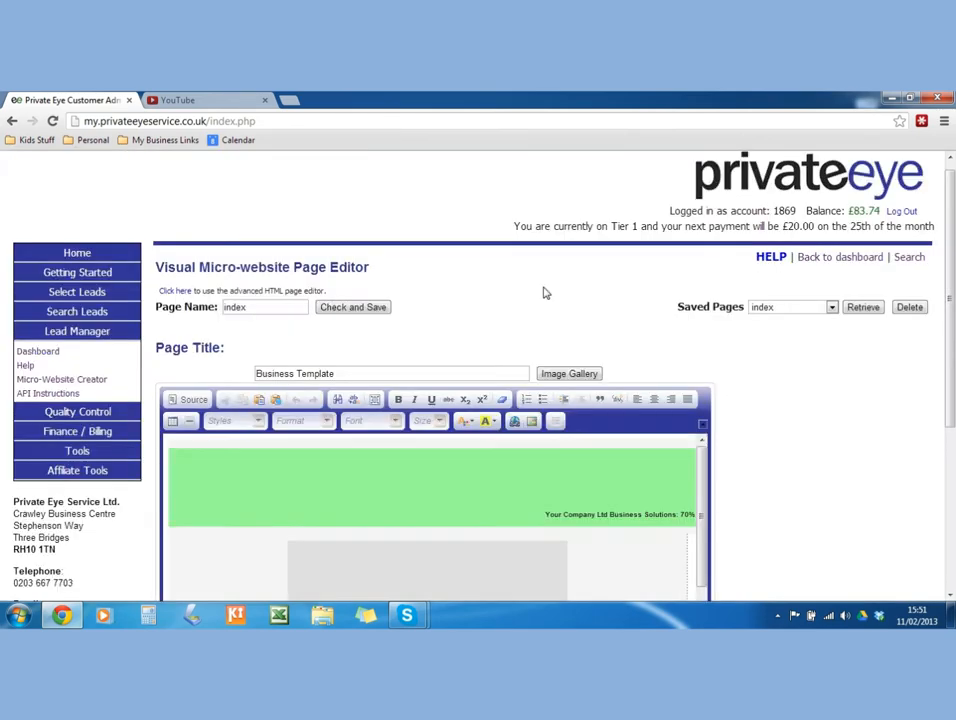
scroll(544, 290, "down", 1)
left_click(570, 304)
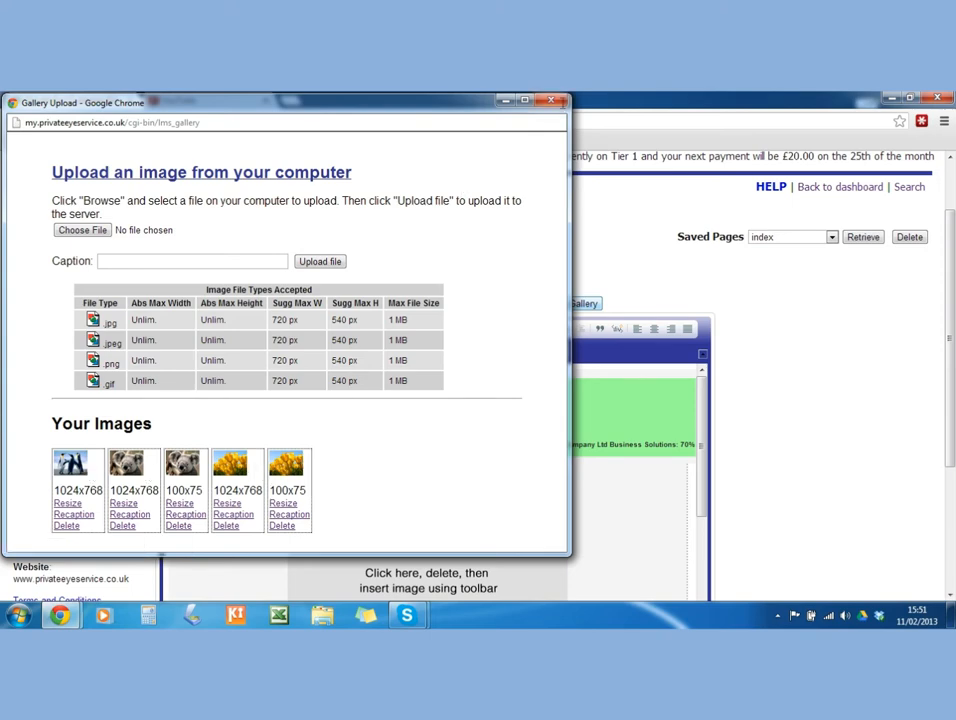
left_click(550, 101)
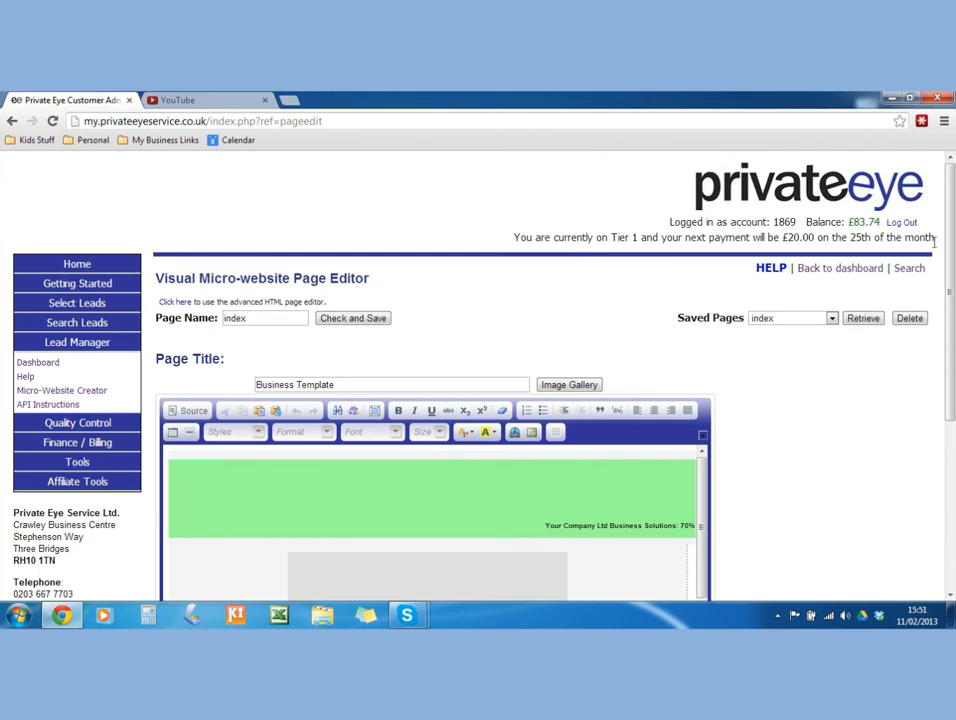
scroll(953, 320, "down", 2)
scroll(953, 320, "down", 1)
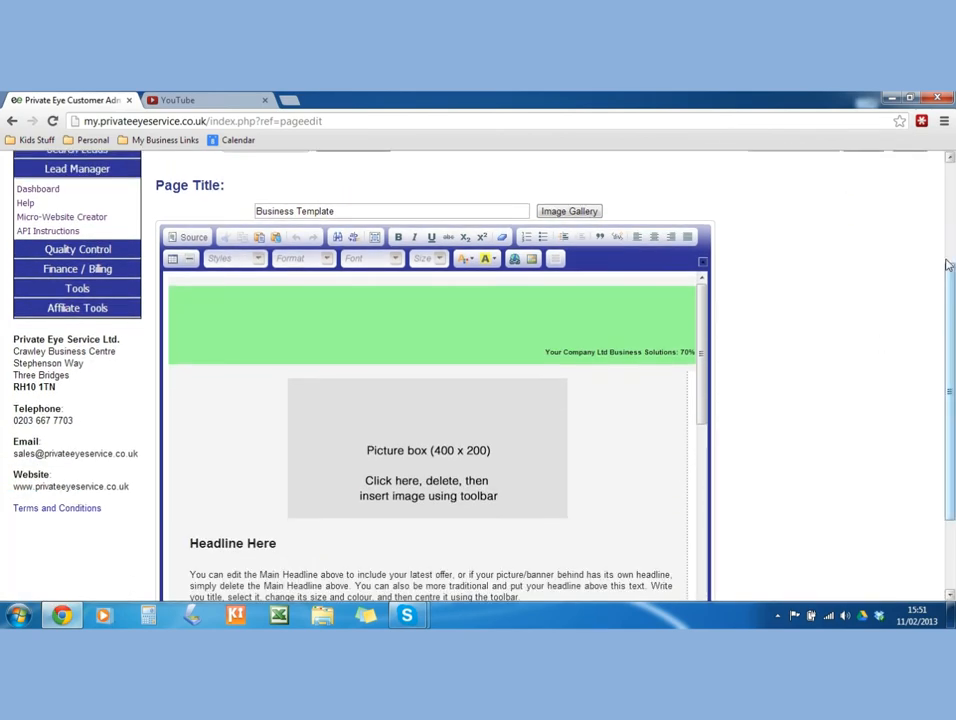
scroll(951, 265, "up", 3)
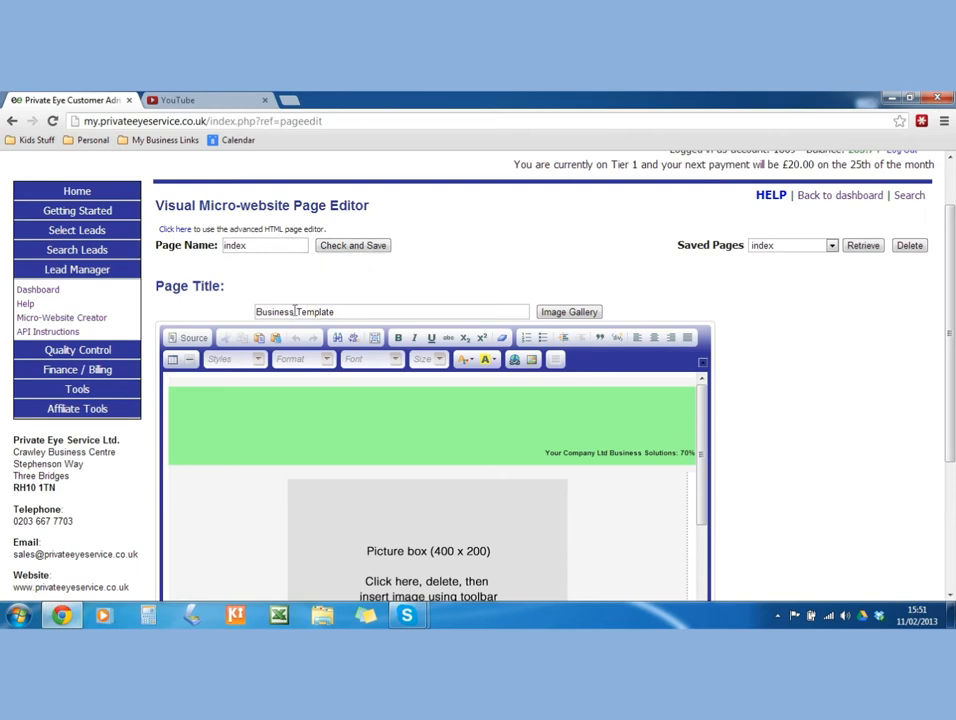
scroll(409, 382, "down", 5)
scroll(409, 382, "down", 5)
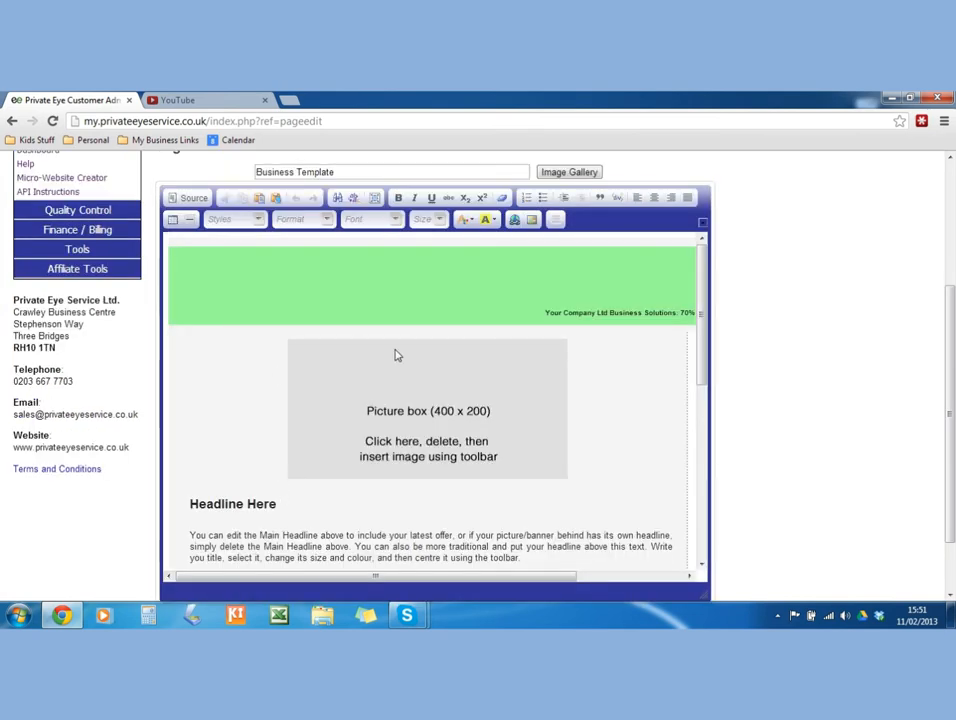
scroll(409, 340, "up", 1)
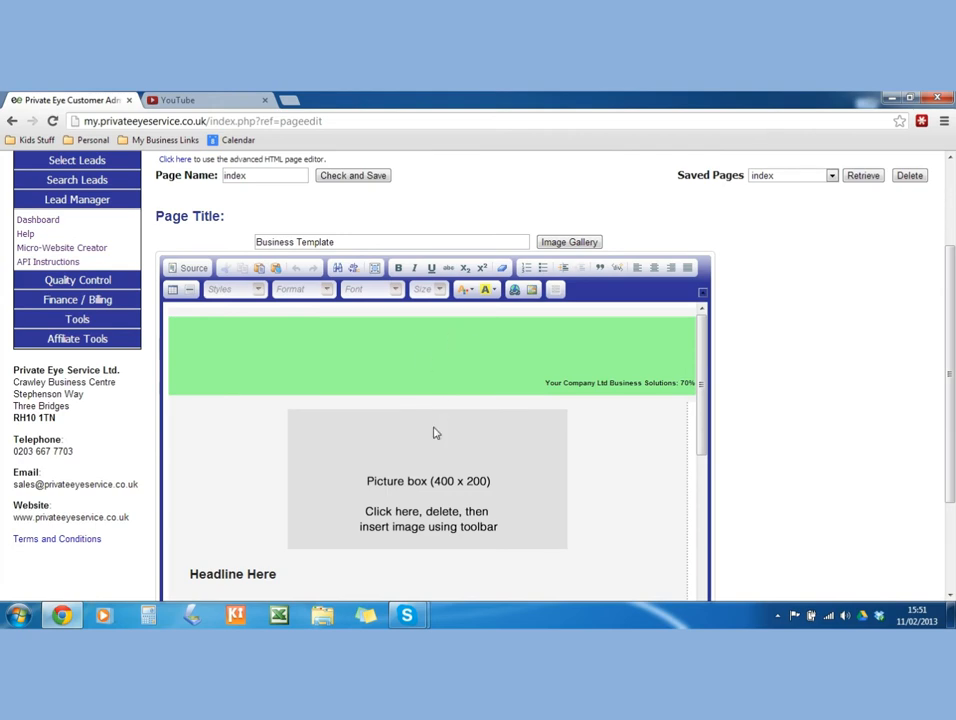
scroll(432, 432, "down", 1)
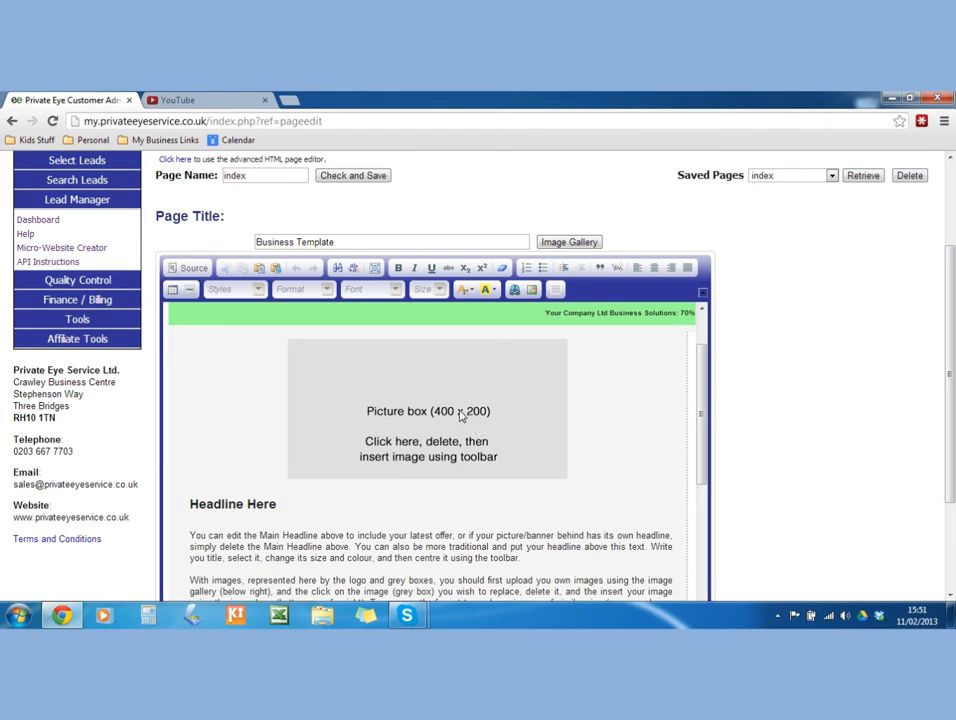
Delete the grey picture box placeholder and bring up the Image Gallery.
left_click(458, 414)
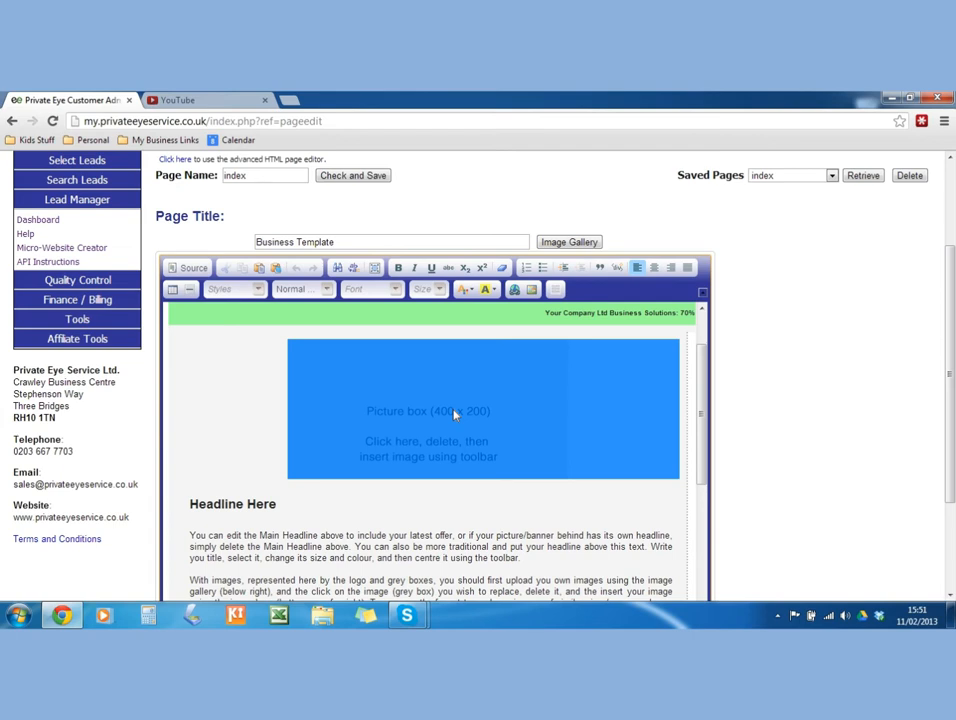
key("Delete")
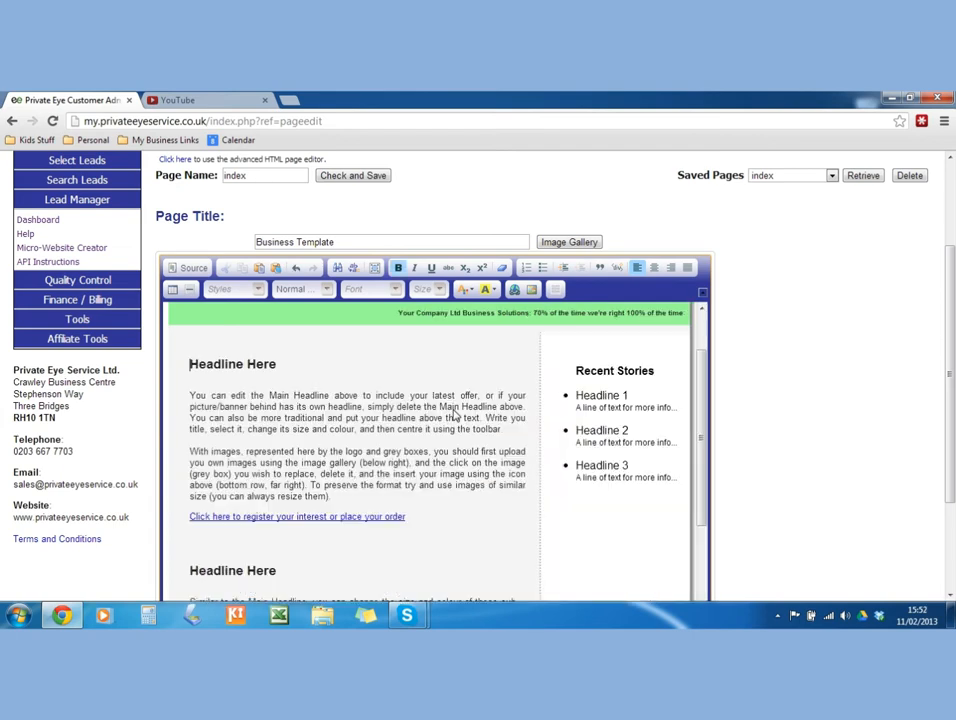
left_click(190, 364)
scroll(470, 400, "down", 1)
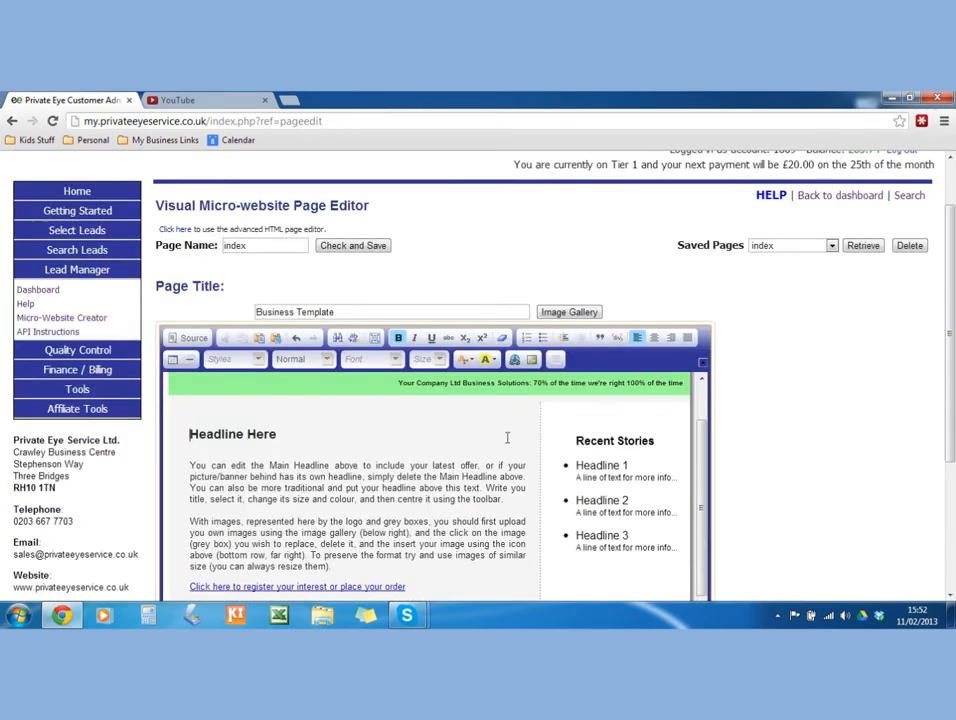
left_click(568, 314)
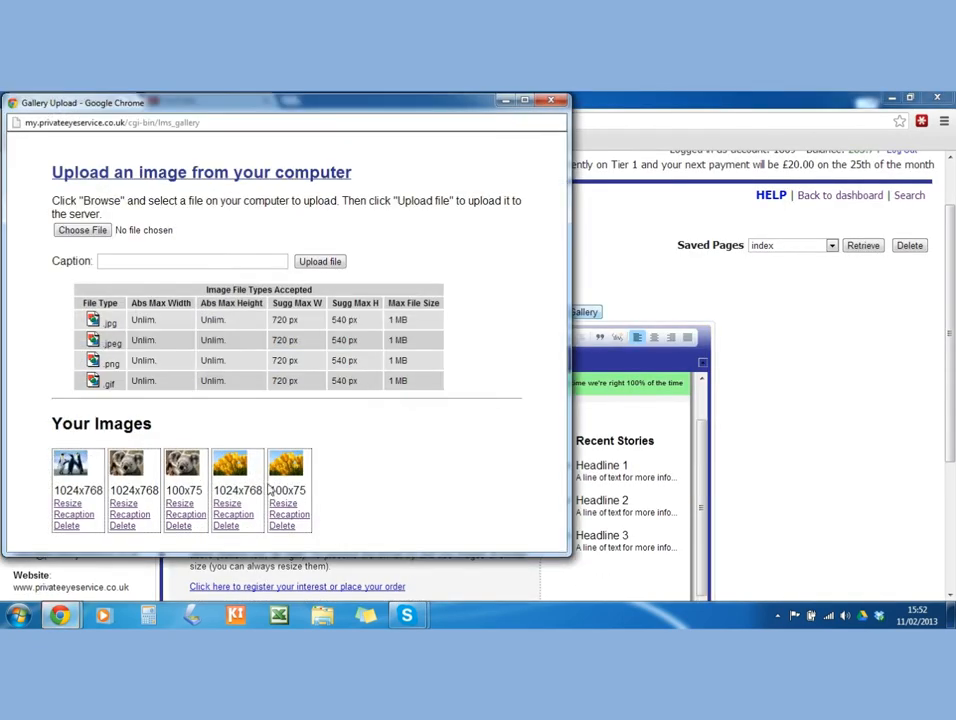
Resize the penguin image to 250x188, keeping the original version, then close the gallery.
left_click(67, 504)
scroll(268, 492, "down", 1)
double_click(268, 492)
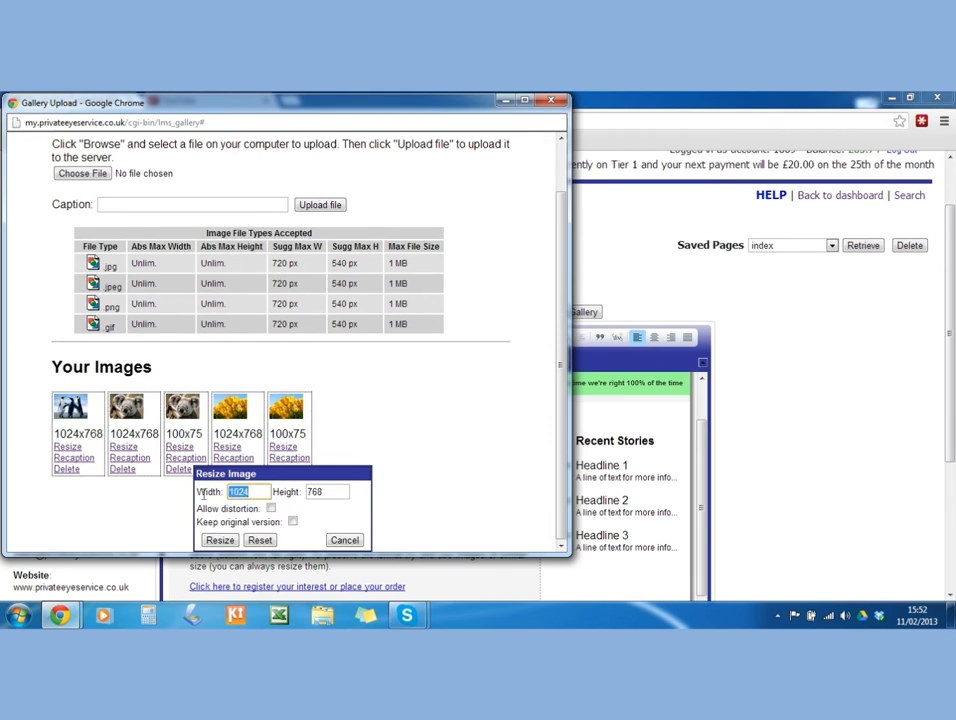
type("250")
double_click(326, 492)
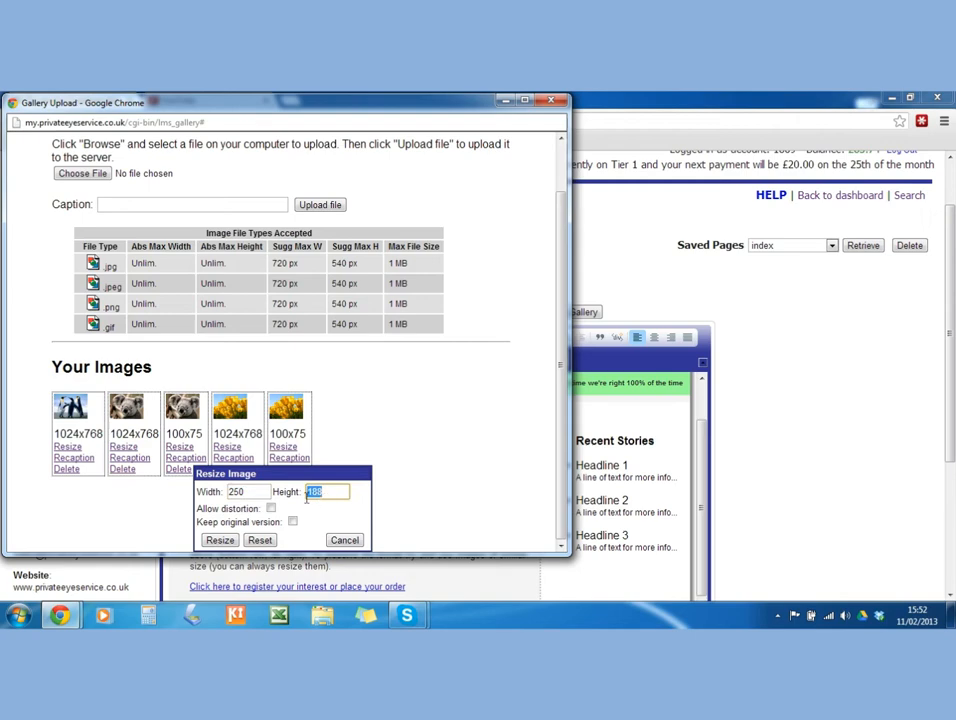
left_click(292, 521)
left_click(222, 540)
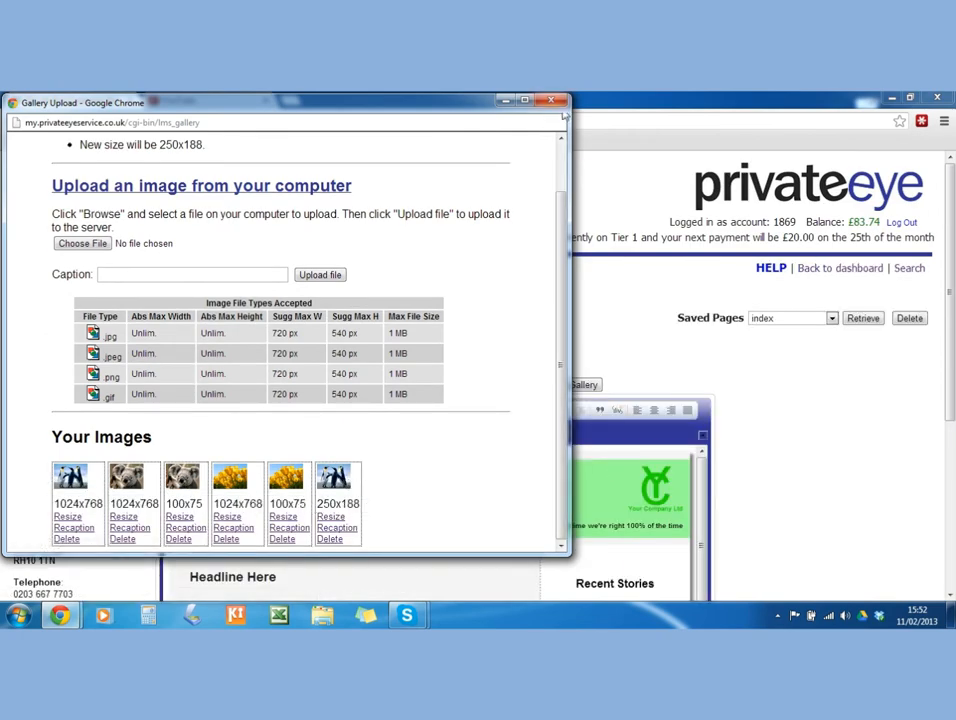
left_click(551, 101)
scroll(614, 336, "down", 2)
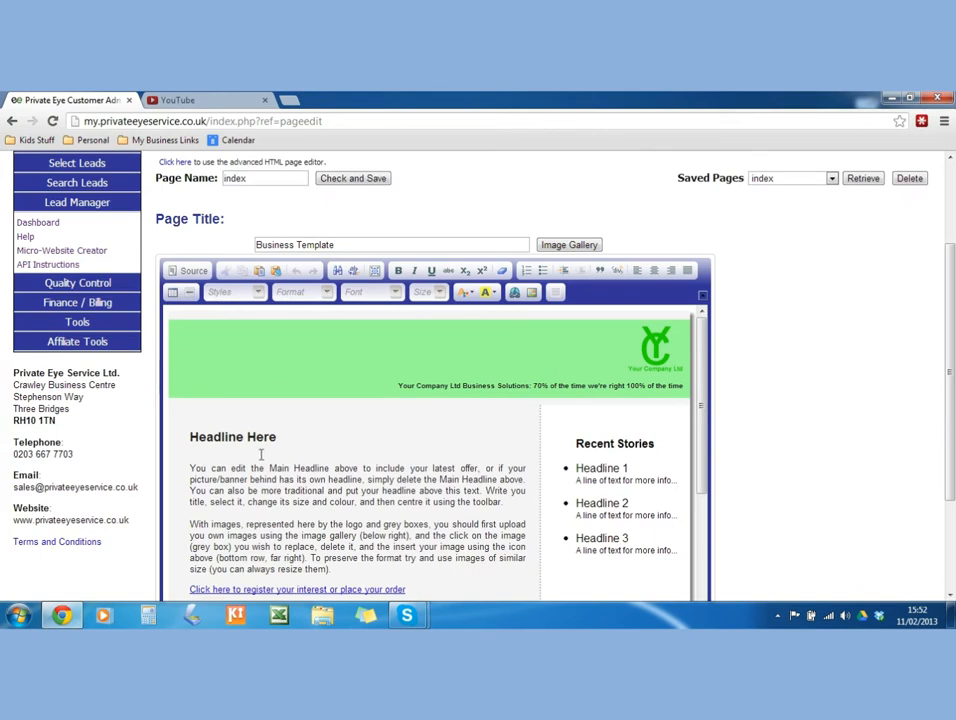
Add an empty line above the first Headline Here.
left_click(241, 417)
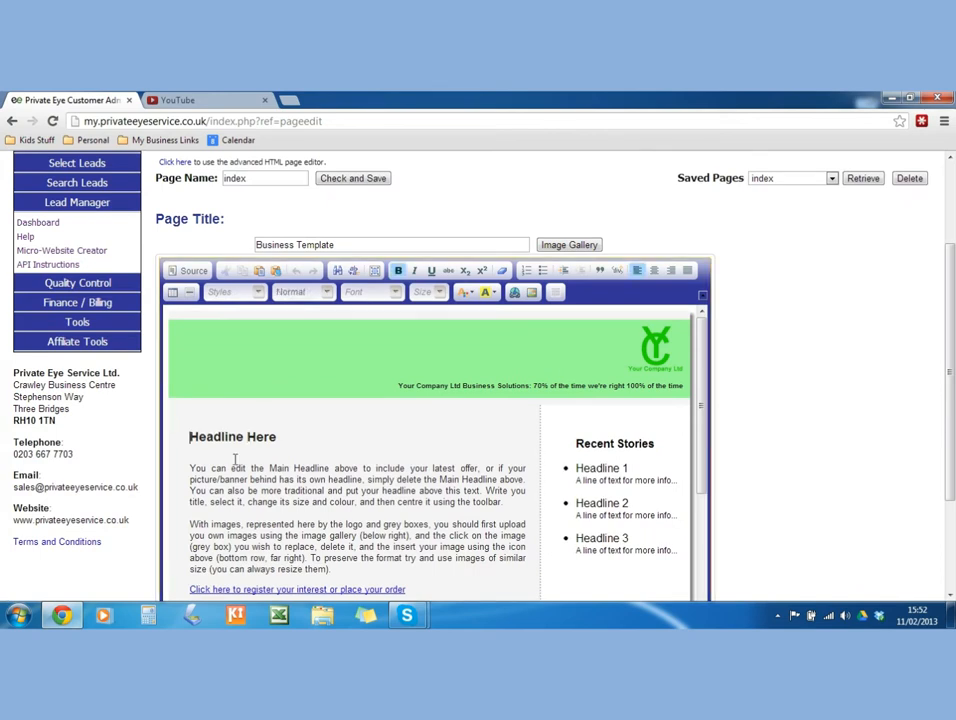
key("Return")
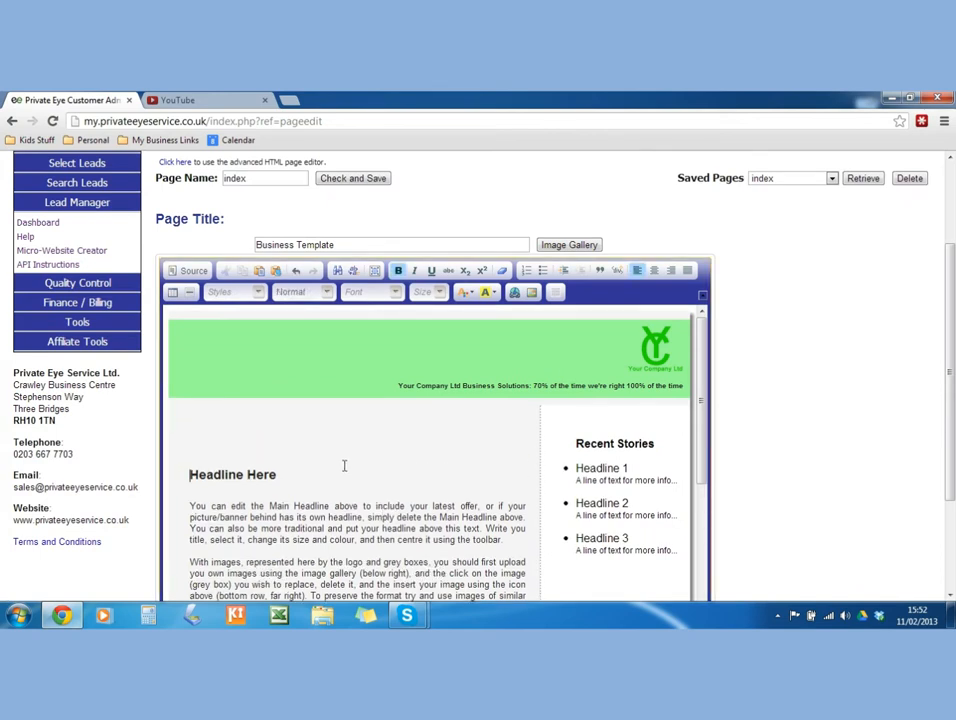
left_click(232, 454)
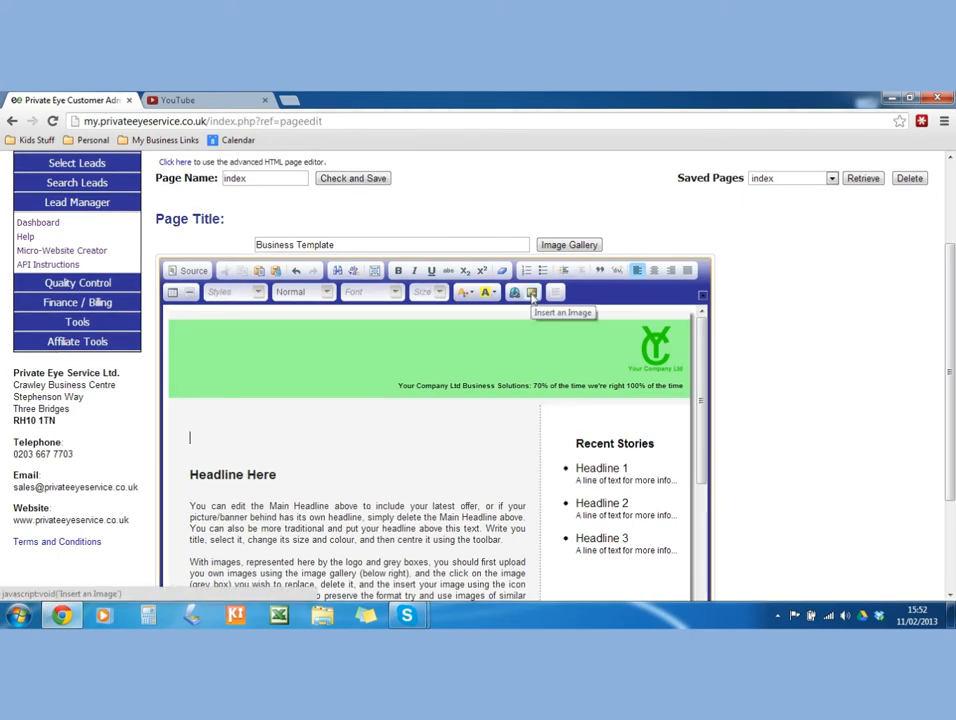
Insert the 250x188 penguin image on that line, linked to business Template.
left_click(532, 293)
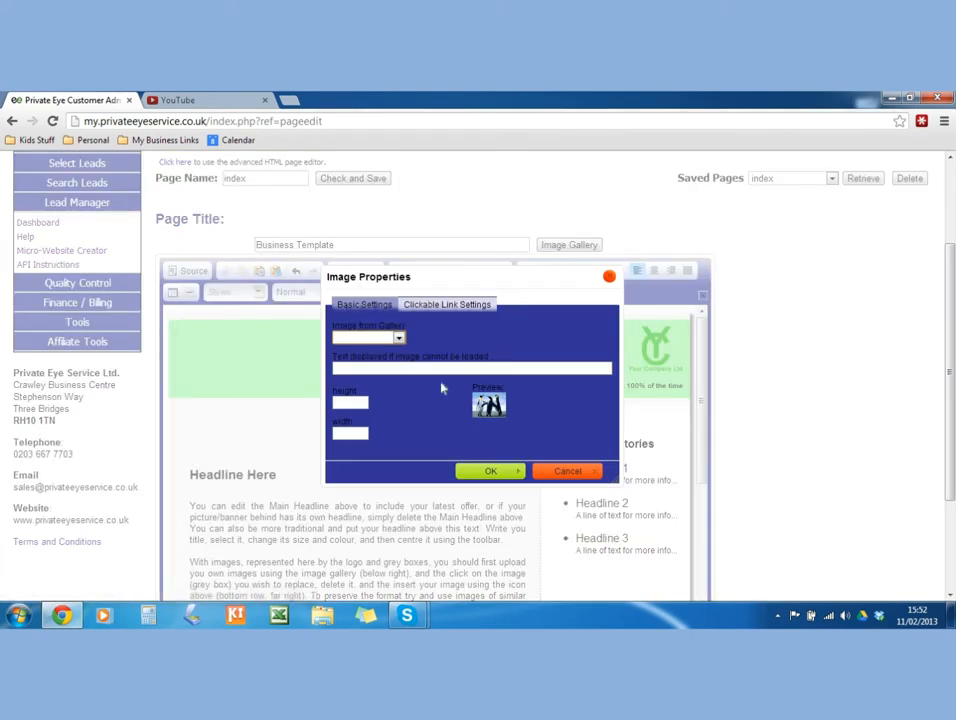
left_click(384, 339)
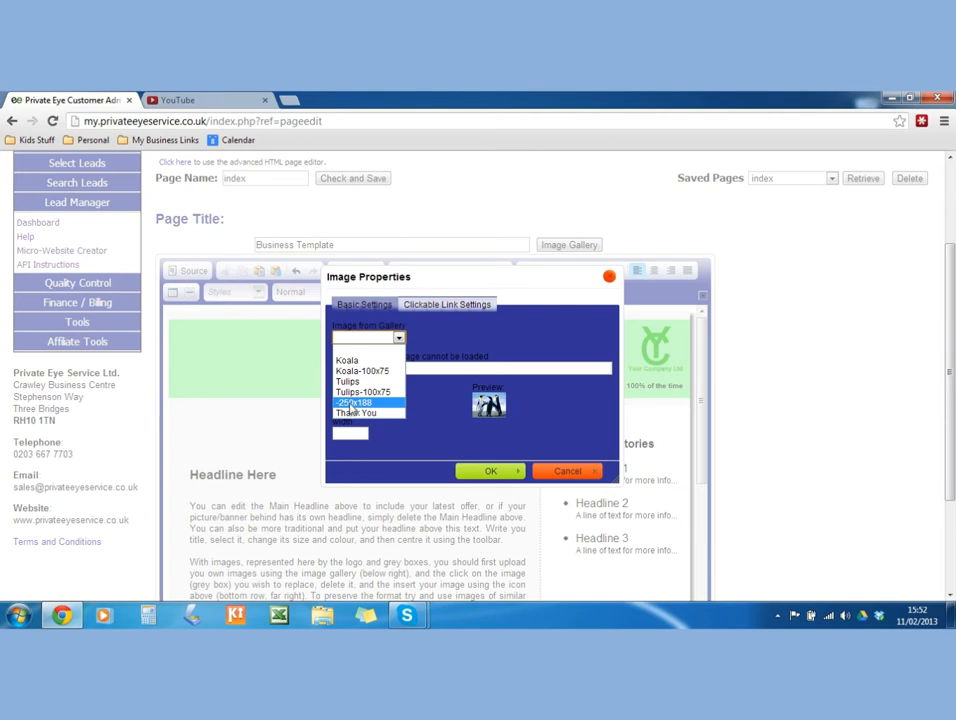
left_click(352, 404)
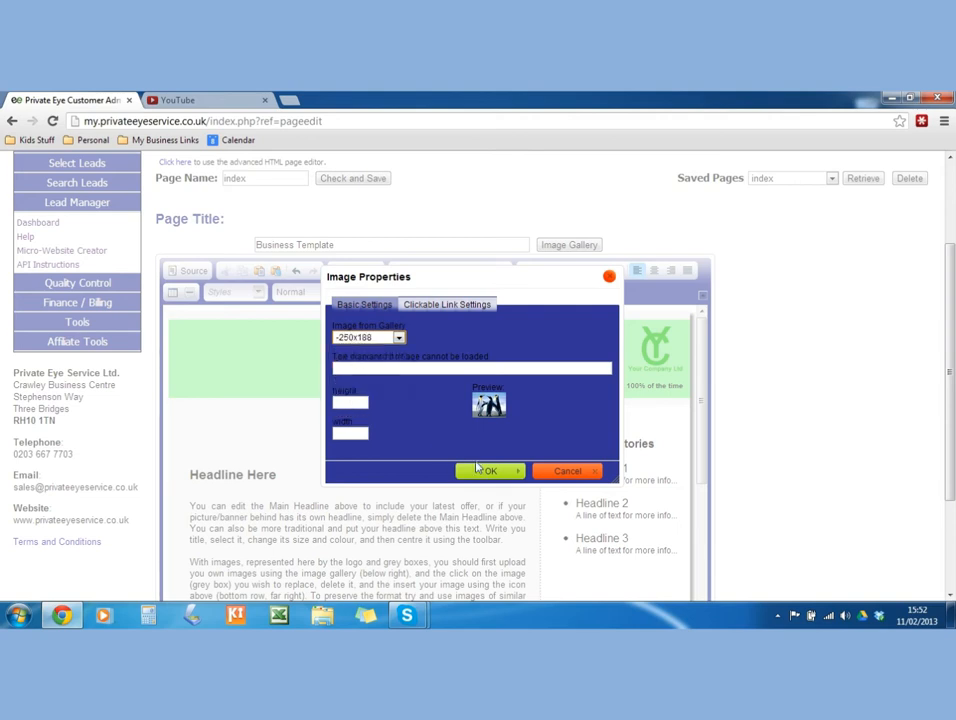
left_click(489, 469)
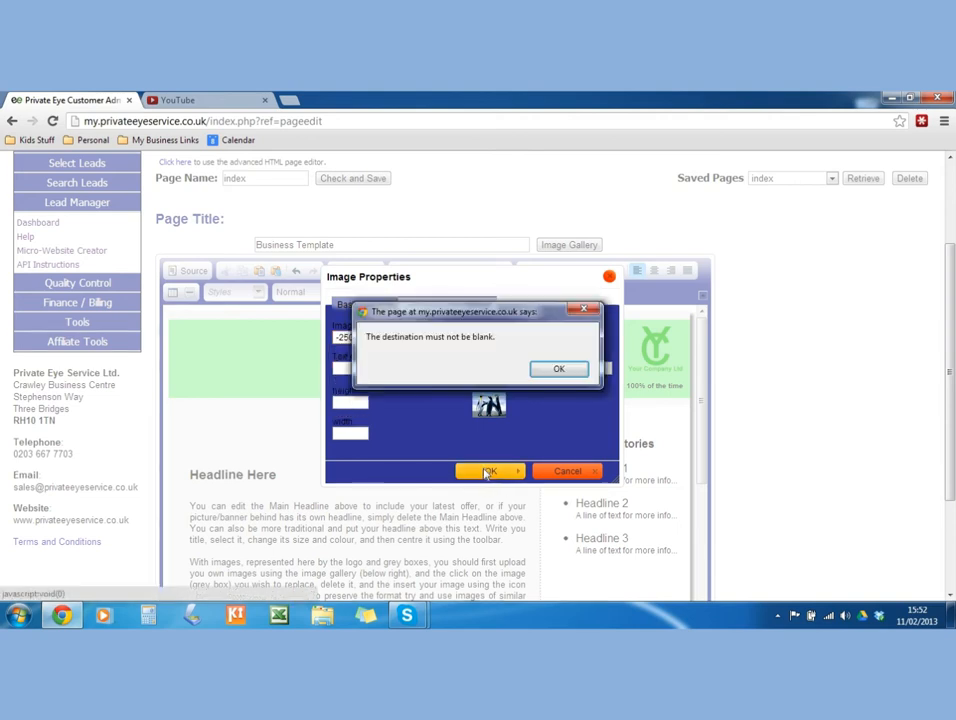
left_click(558, 370)
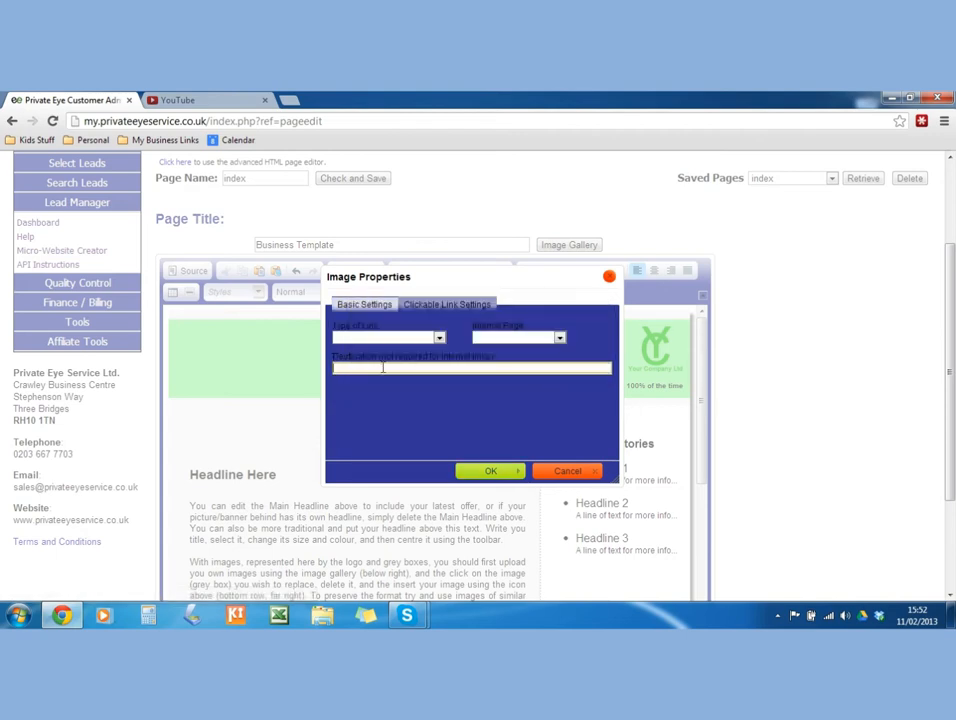
left_click_drag(418, 275, 404, 301)
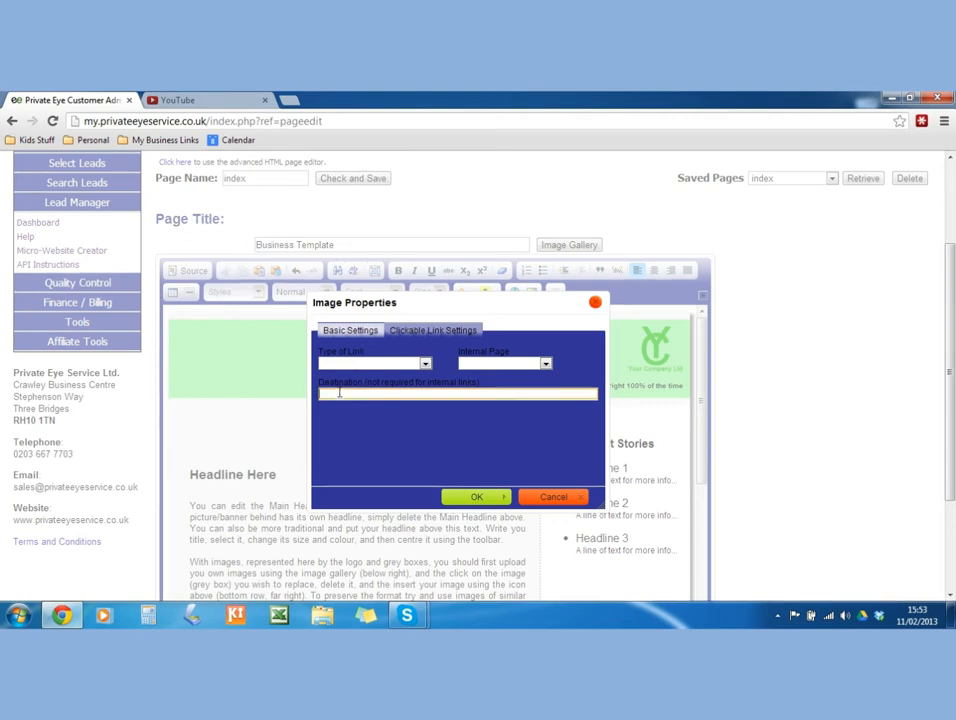
type("business Template")
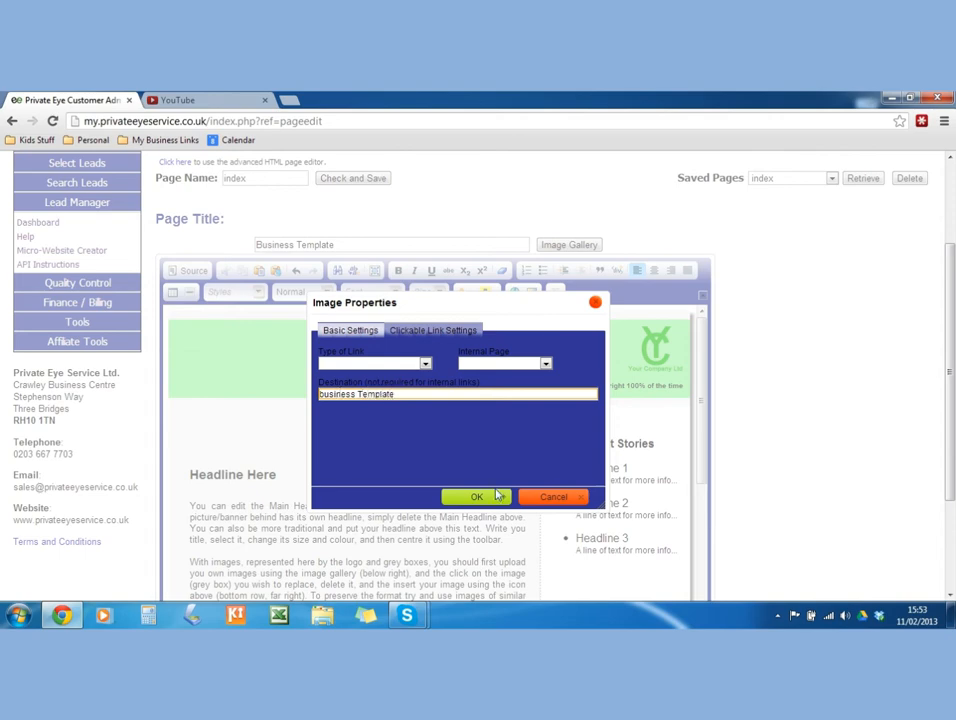
left_click(490, 497)
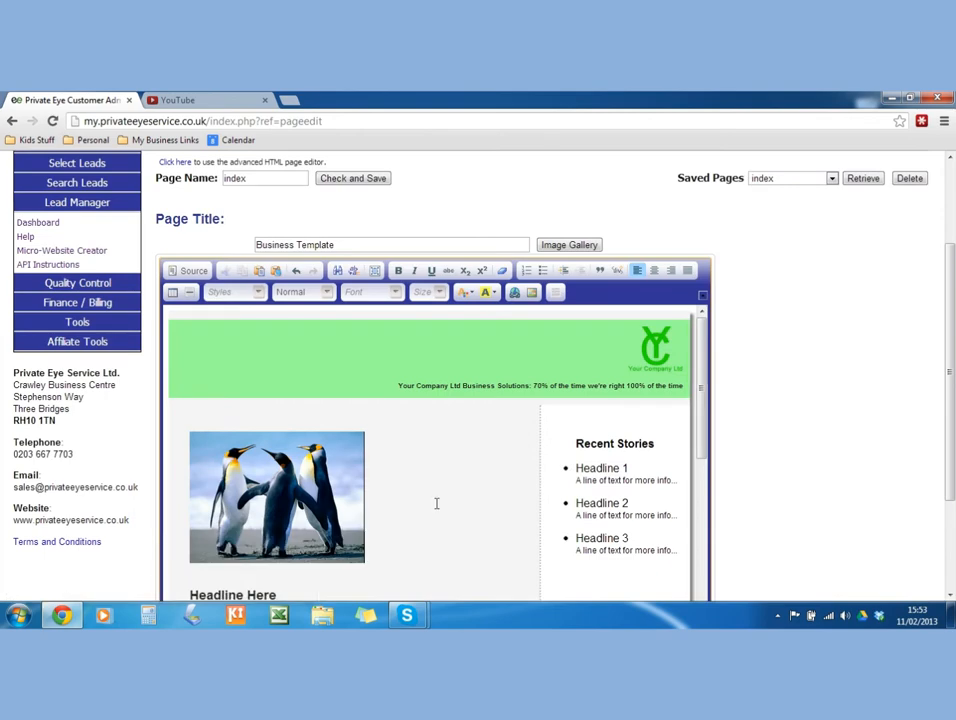
Delete the logo from the green banner and add a blank line there.
scroll(400, 500, "down", 4)
scroll(339, 497, "up", 5)
left_click(653, 366)
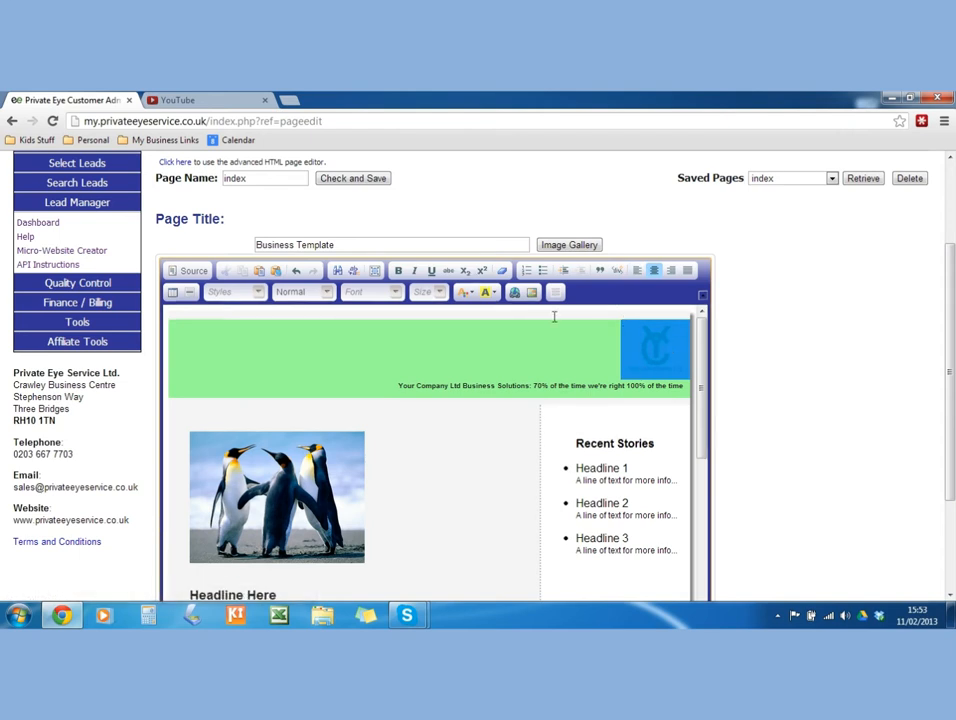
key("Delete")
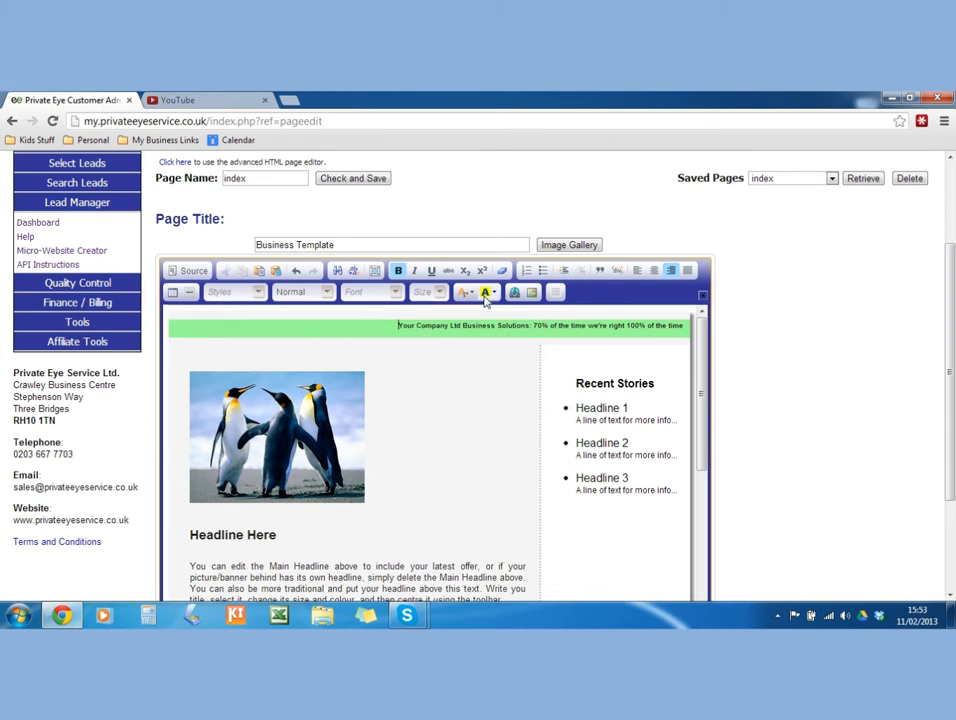
key("Return")
left_click(405, 333)
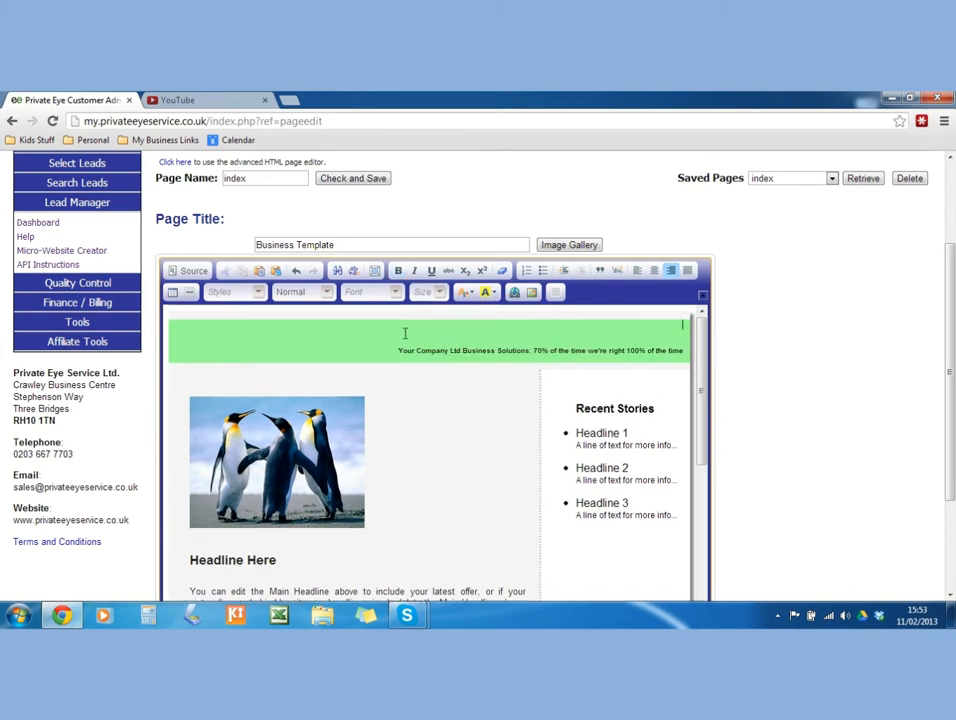
Insert the Tulips-100x75 image into the banner, linked to Business Template.
left_click(531, 293)
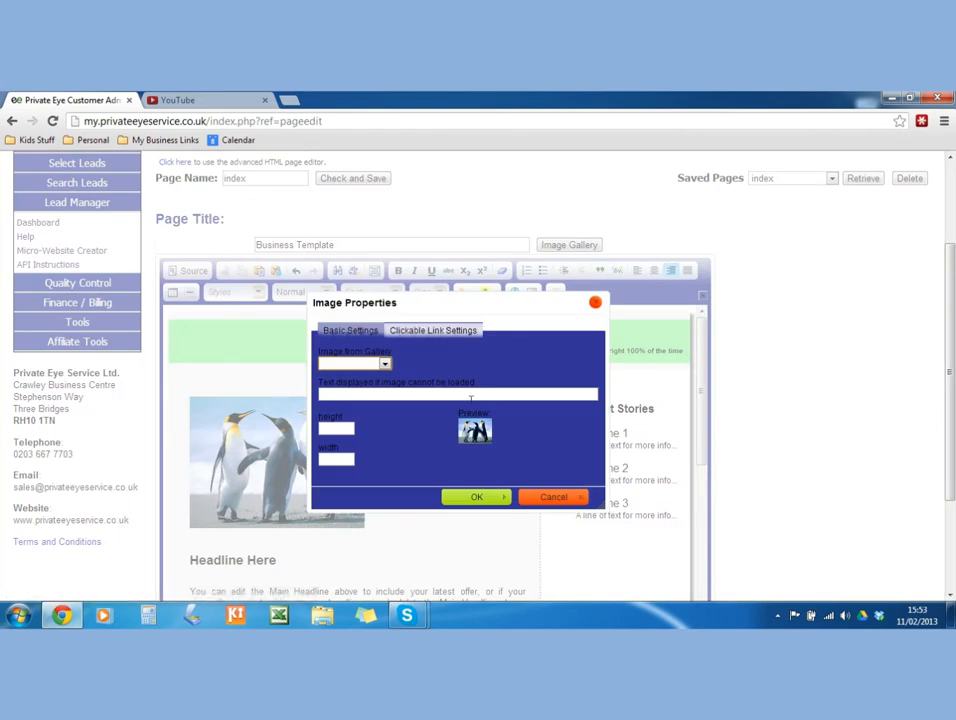
left_click(373, 364)
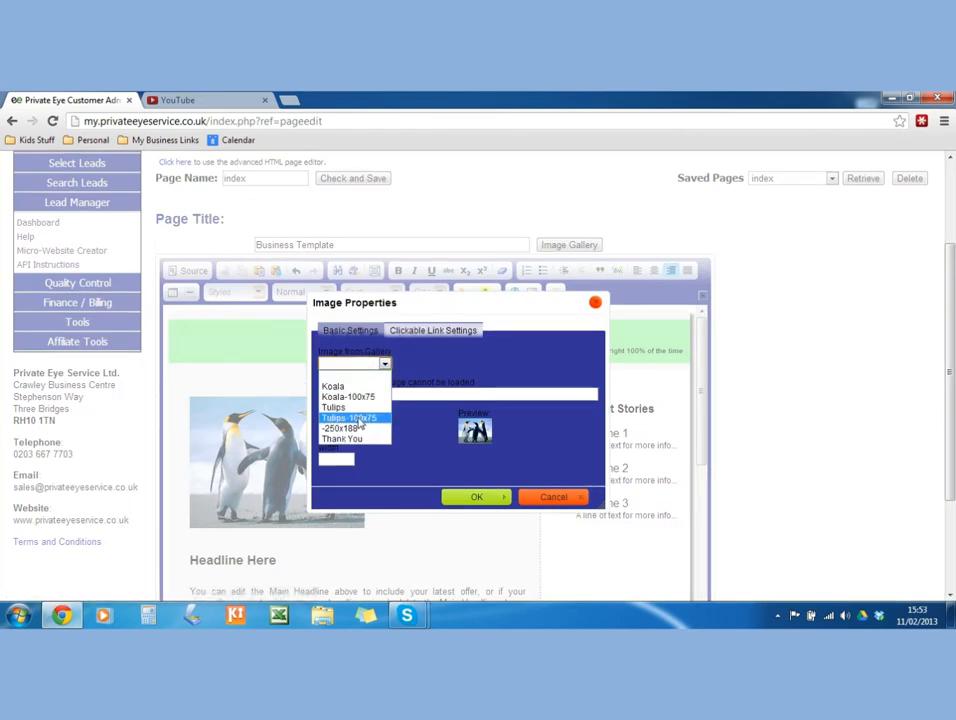
left_click(360, 418)
left_click(433, 330)
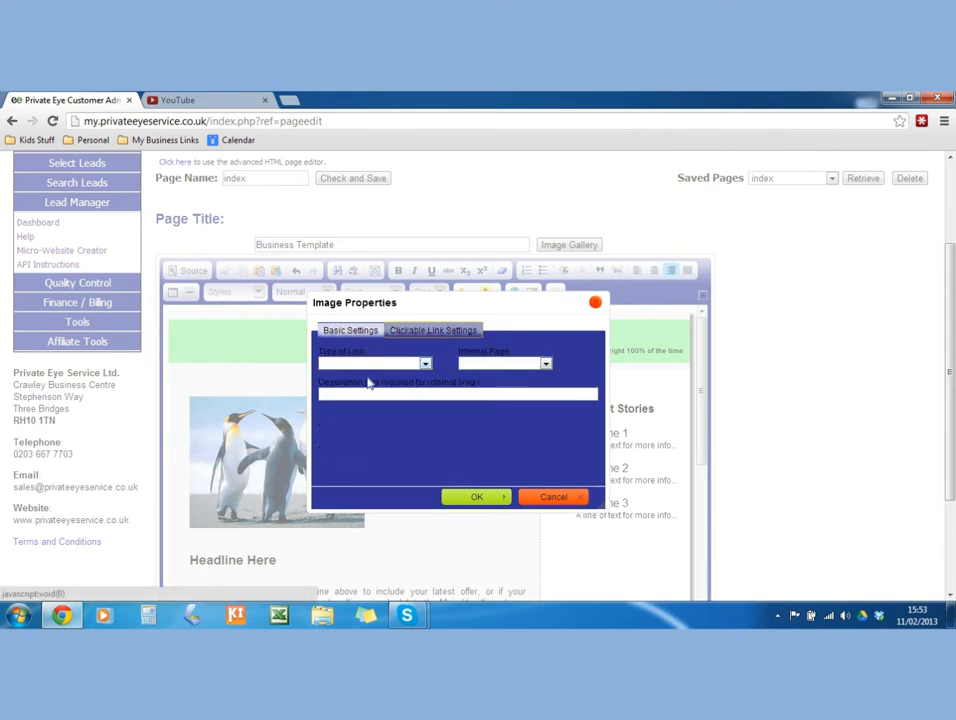
left_click(343, 396)
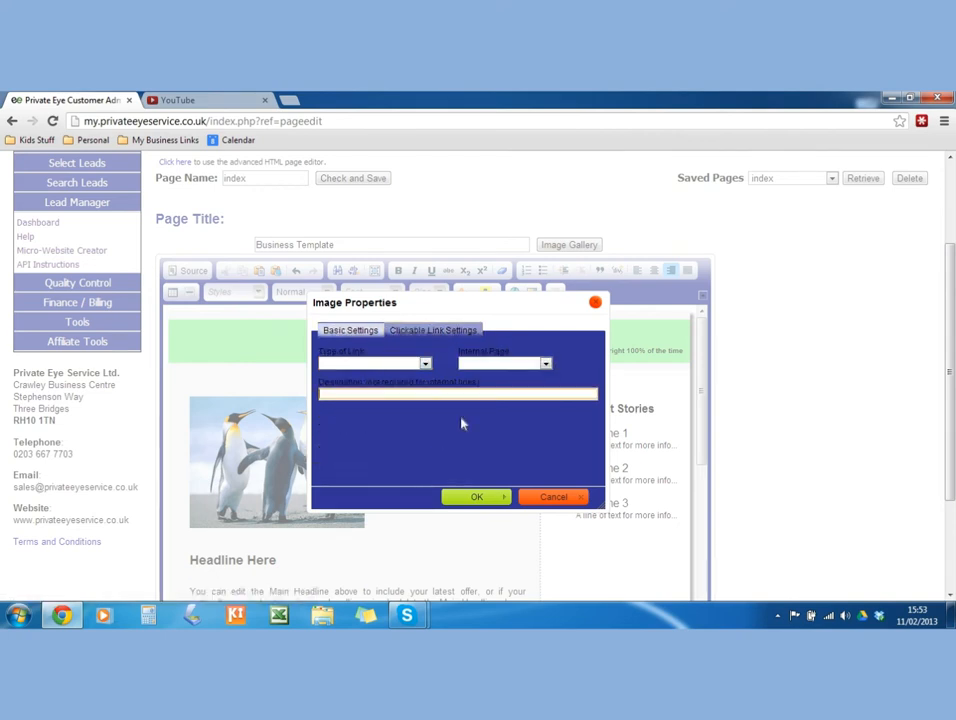
type("Business Templa")
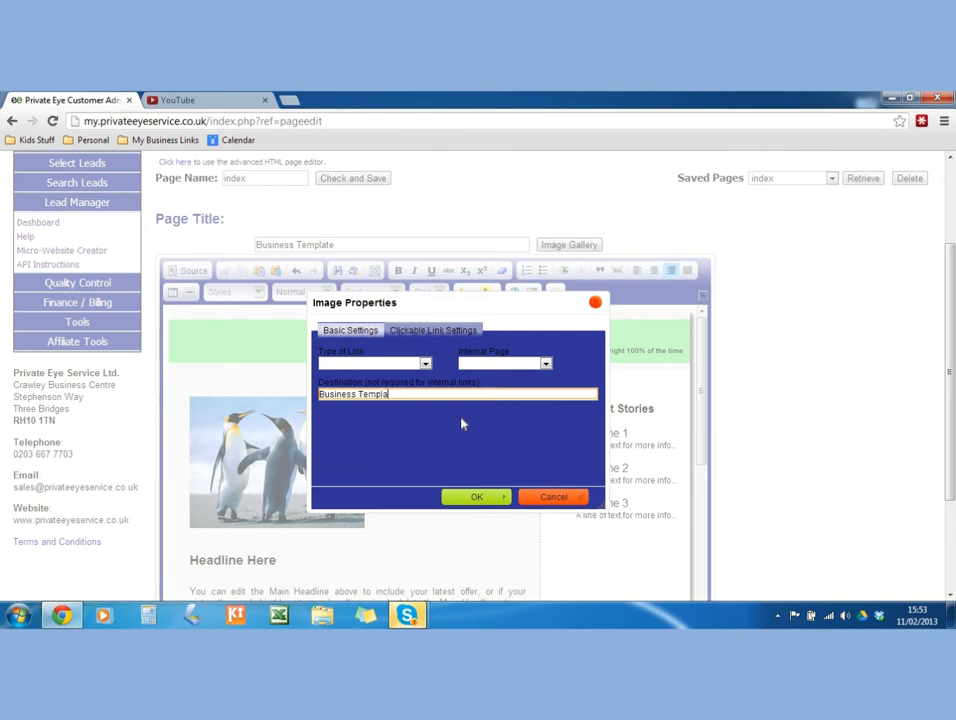
type("te")
left_click(473, 499)
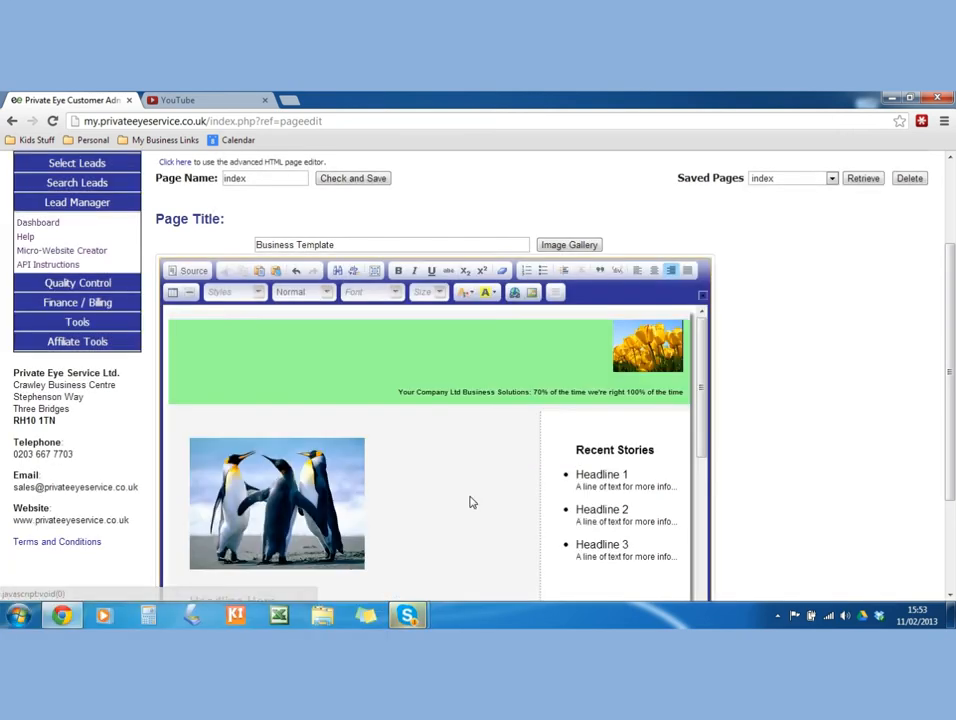
right_click(407, 615)
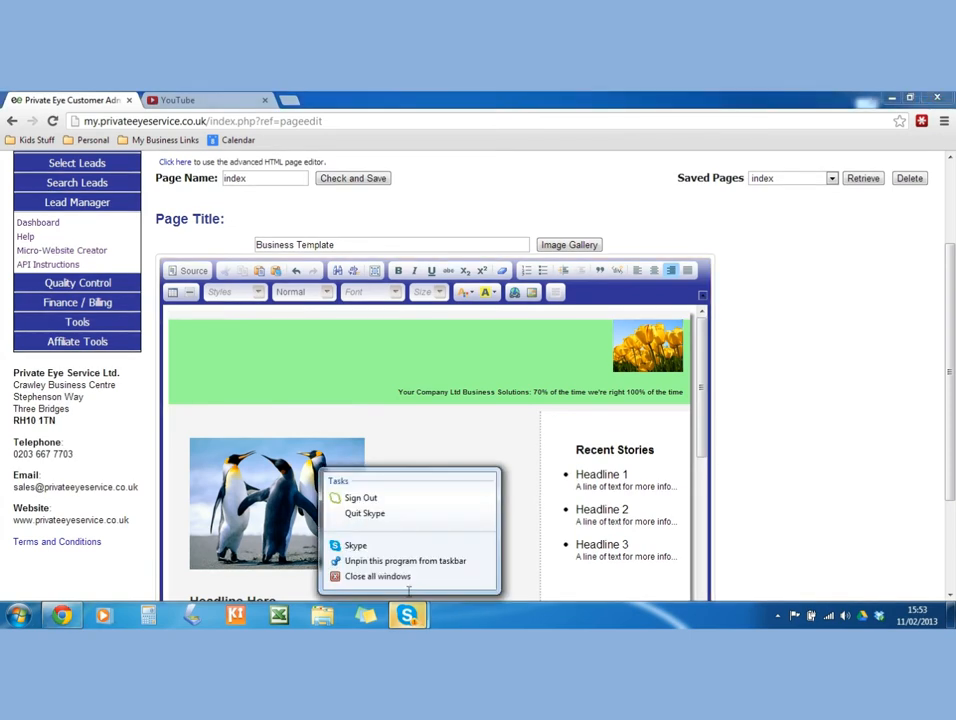
left_click(369, 512)
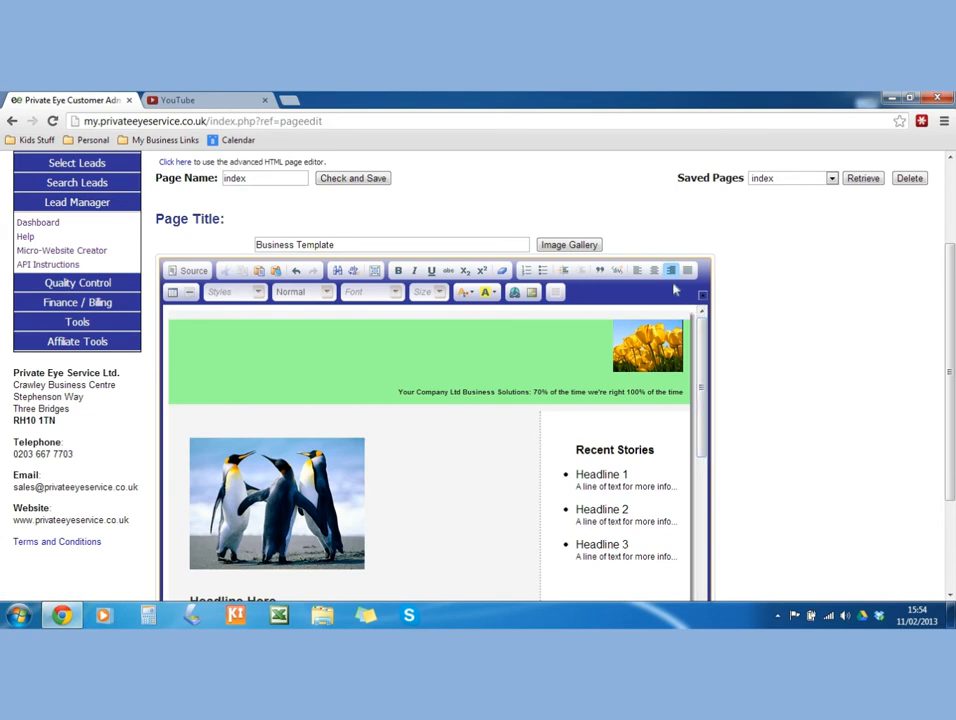
left_click_drag(952, 263, 952, 328)
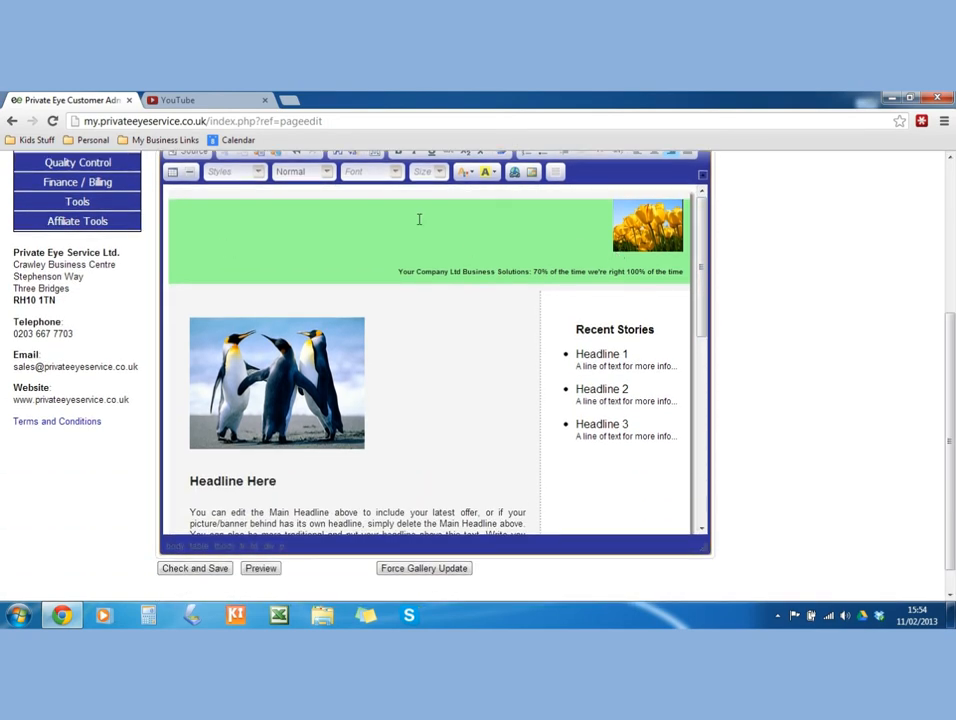
right_click(348, 220)
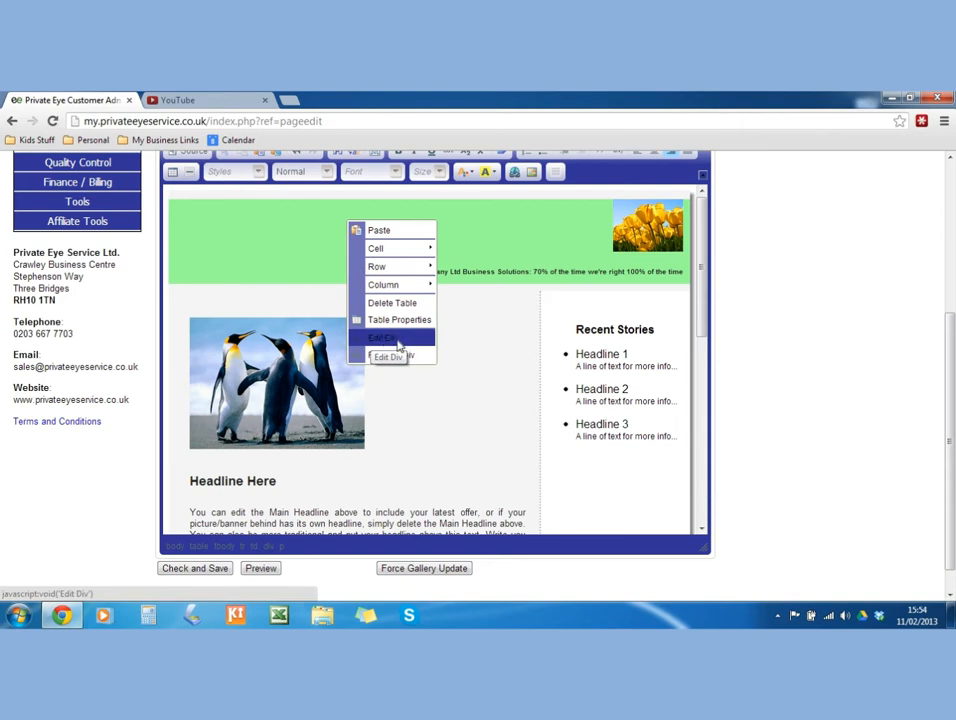
left_click(312, 217)
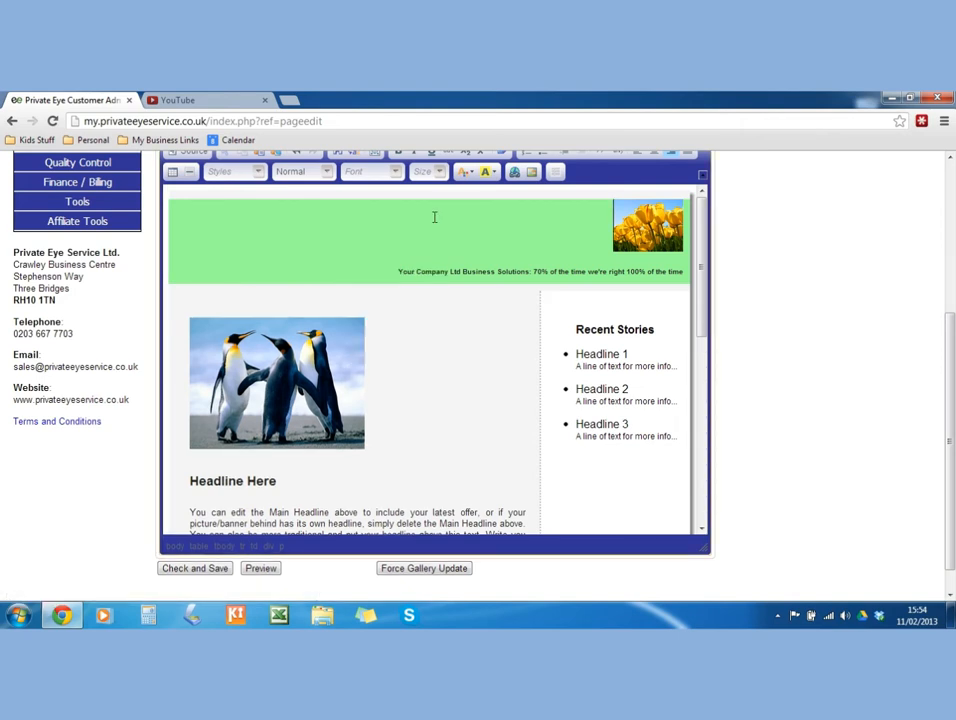
left_click(489, 175)
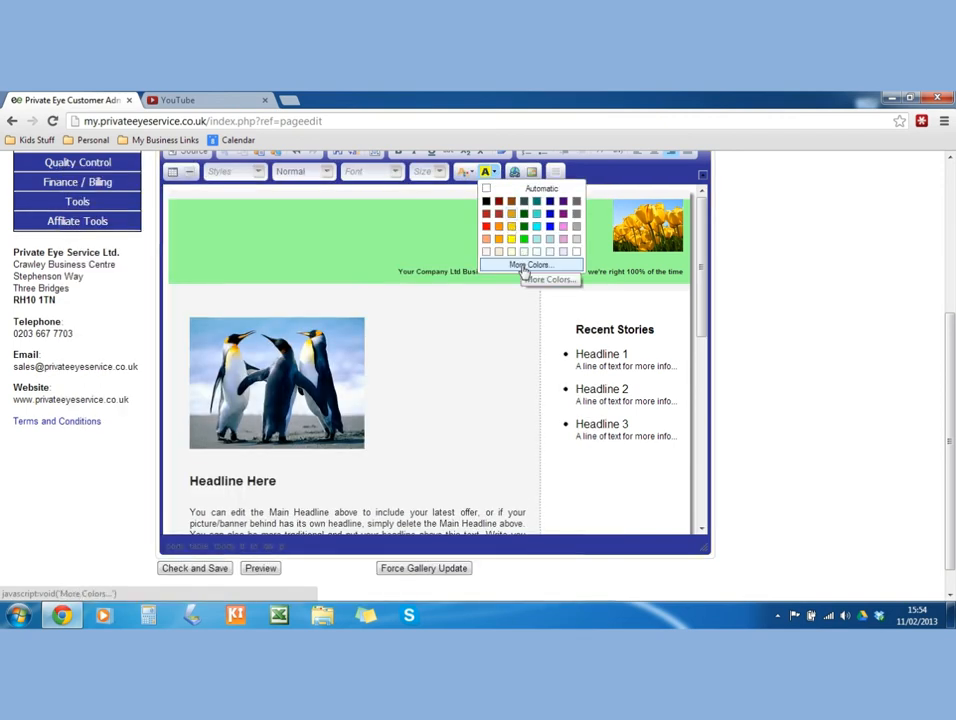
left_click(524, 267)
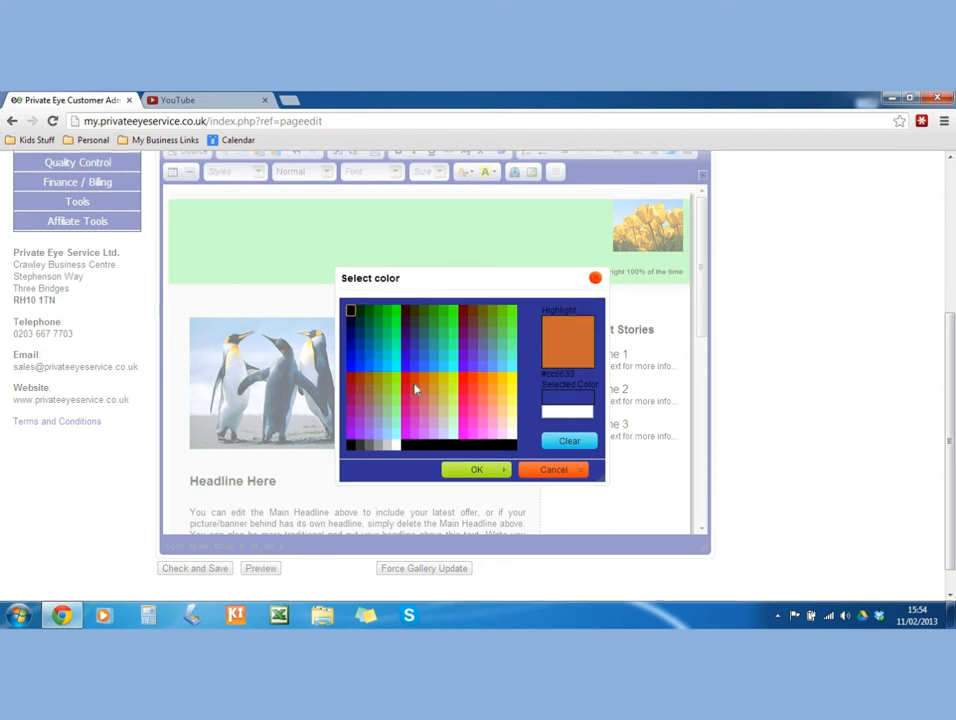
left_click(363, 374)
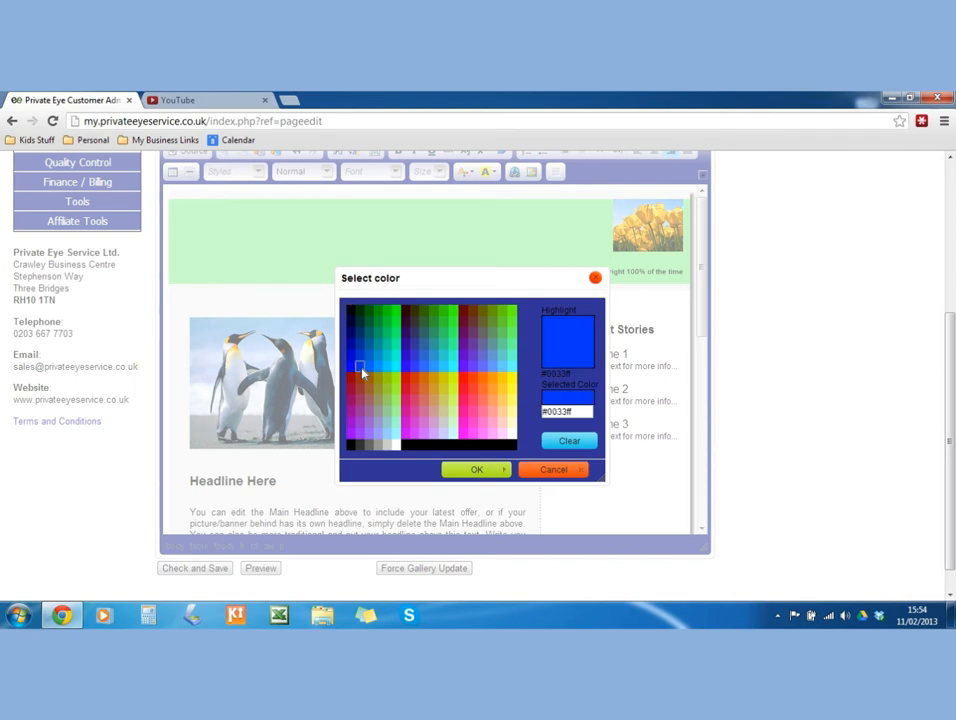
triple_click(570, 411)
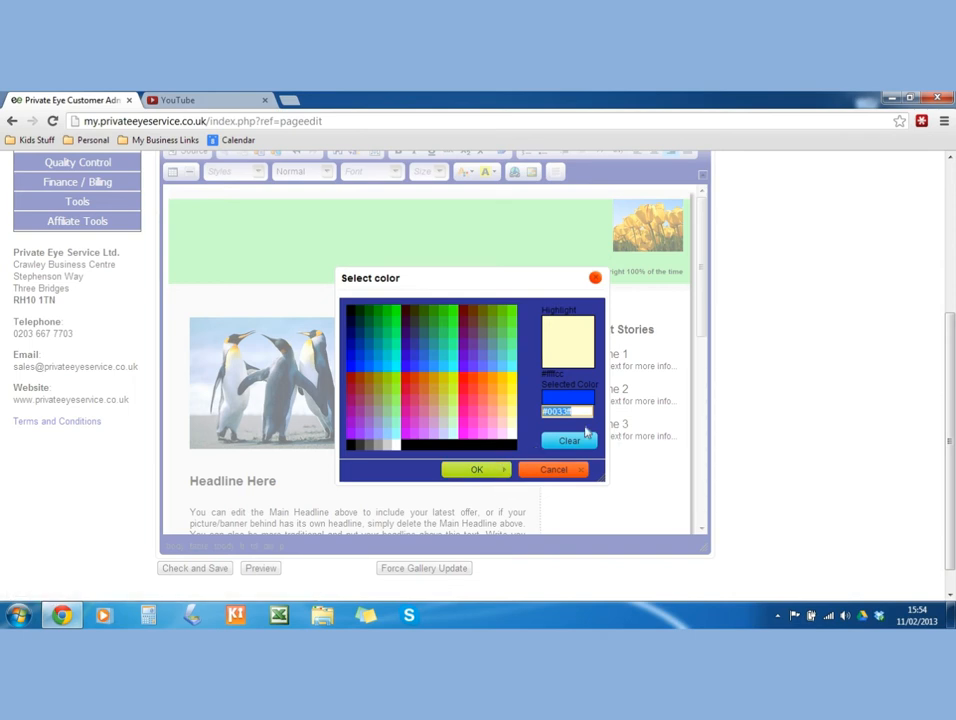
right_click(553, 411)
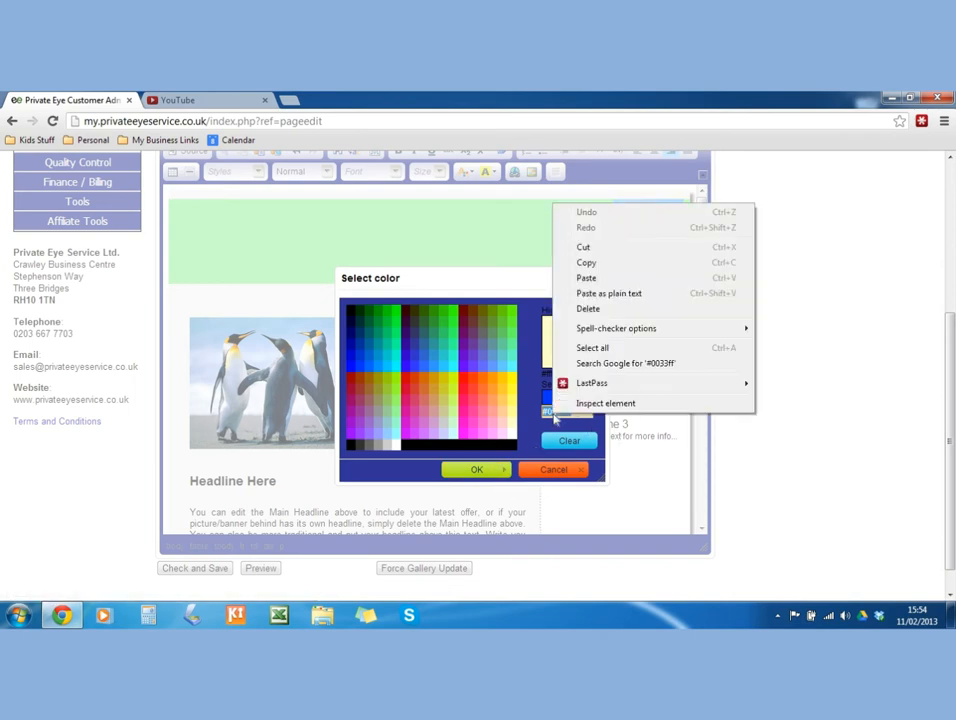
left_click(576, 265)
left_click(541, 475)
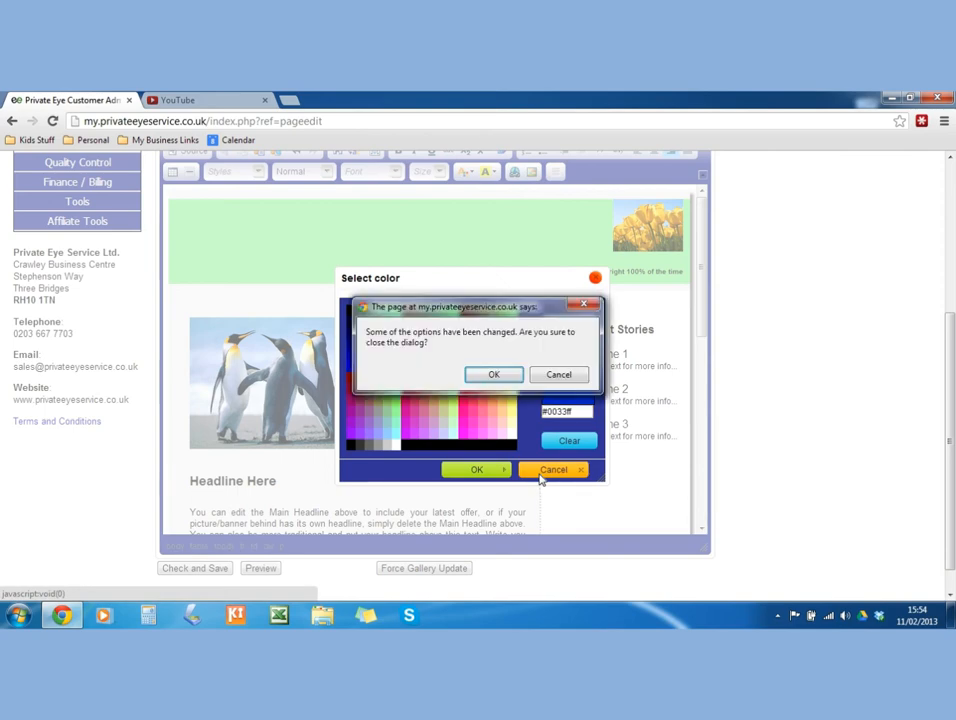
left_click(499, 376)
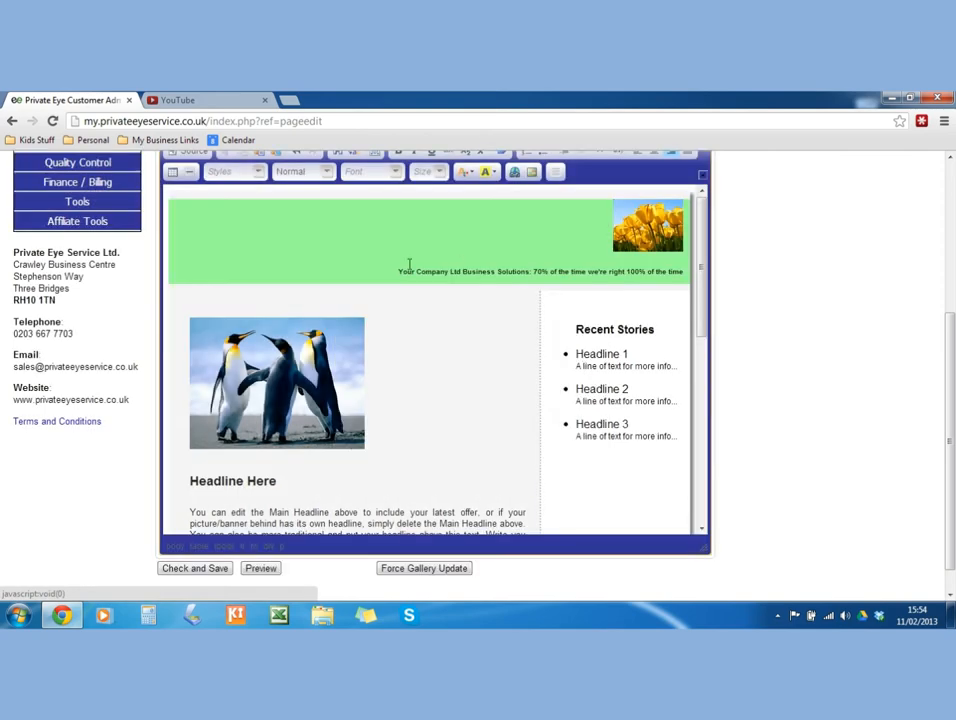
right_click(354, 253)
left_click(380, 372)
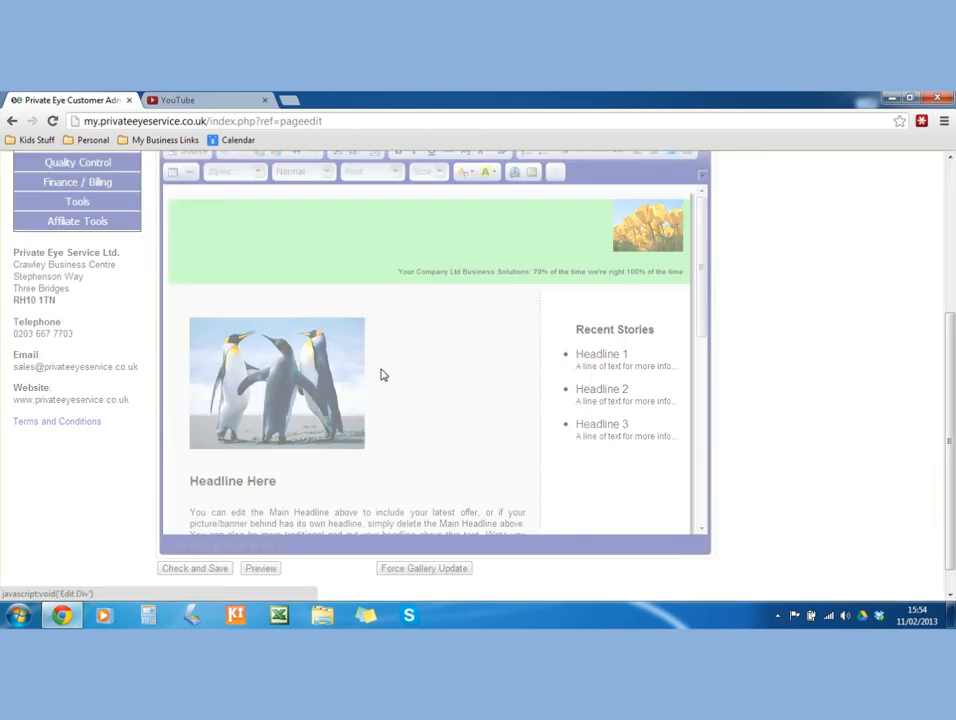
Change the header div's style background colour from #9F9 to #0033ff.
left_click(397, 318)
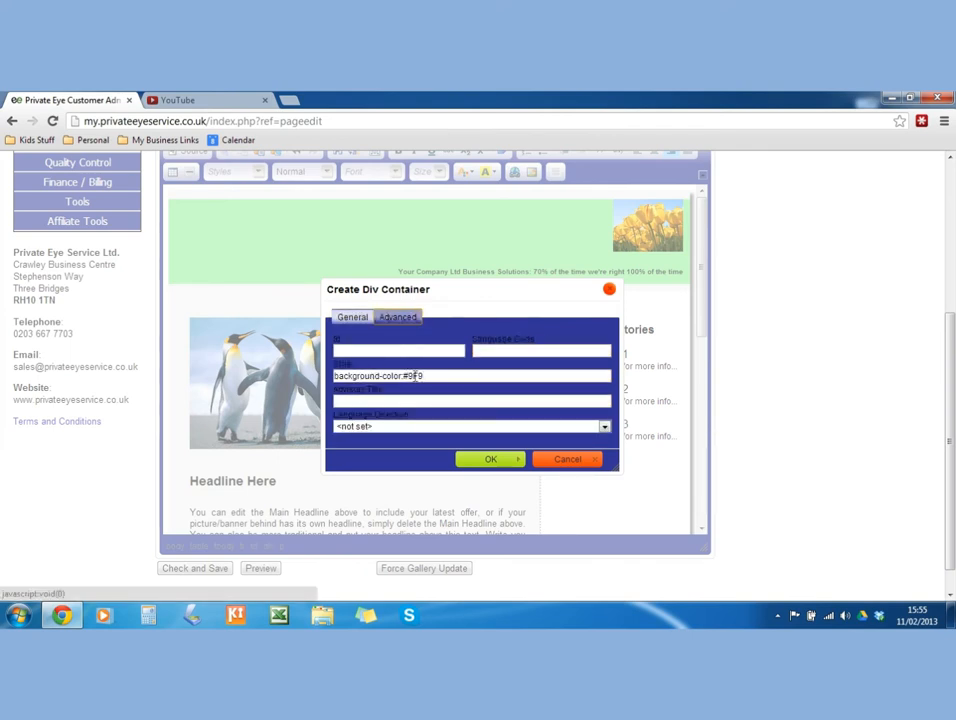
left_click_drag(404, 375, 421, 376)
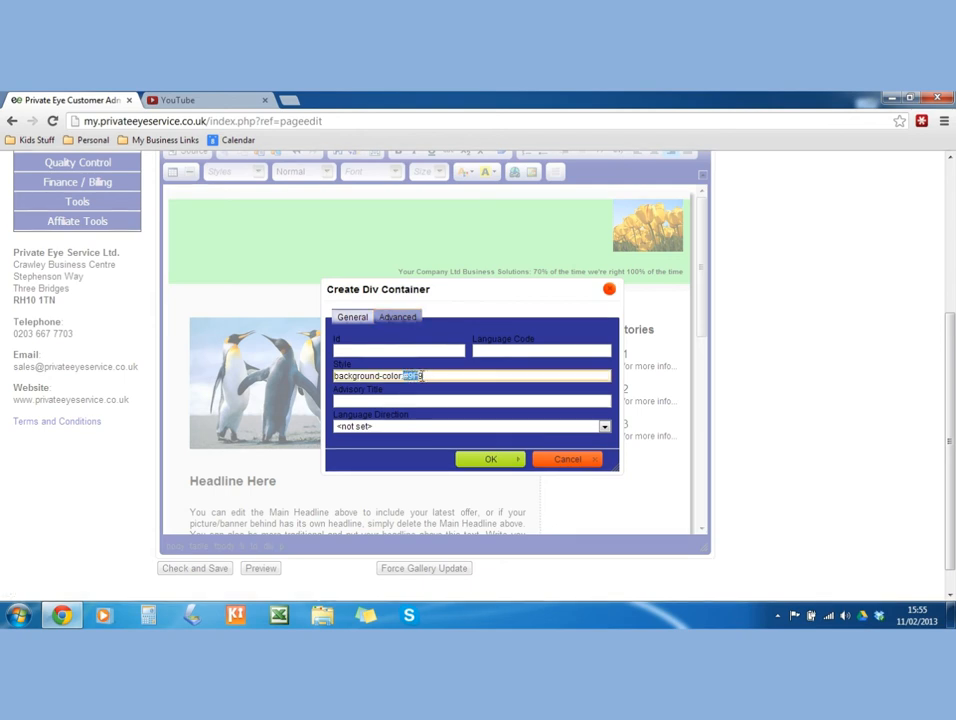
right_click(421, 376)
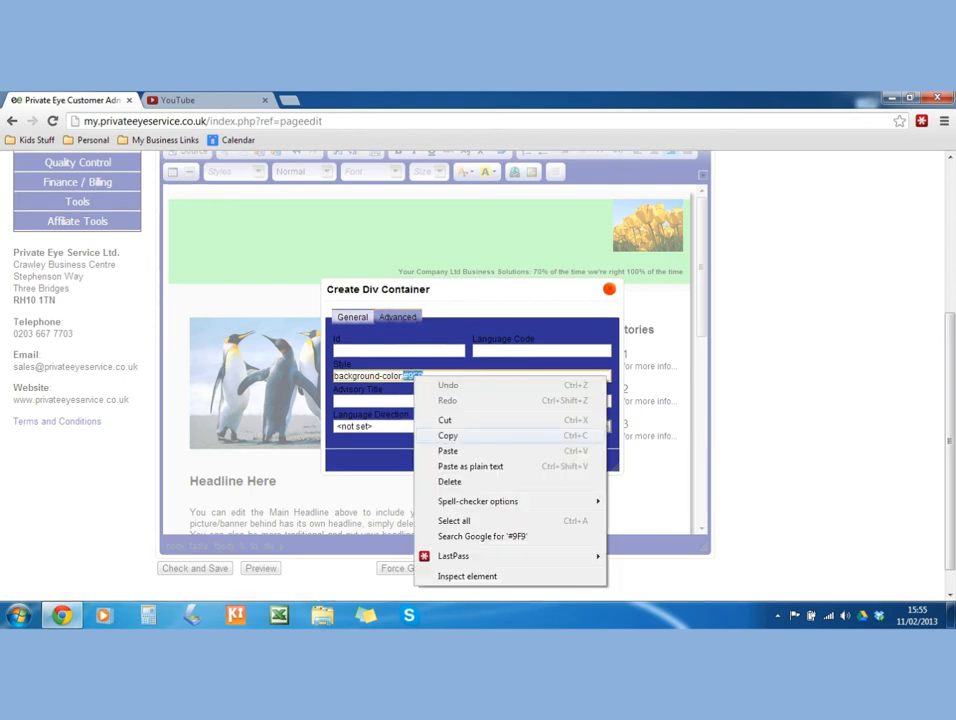
left_click(446, 449)
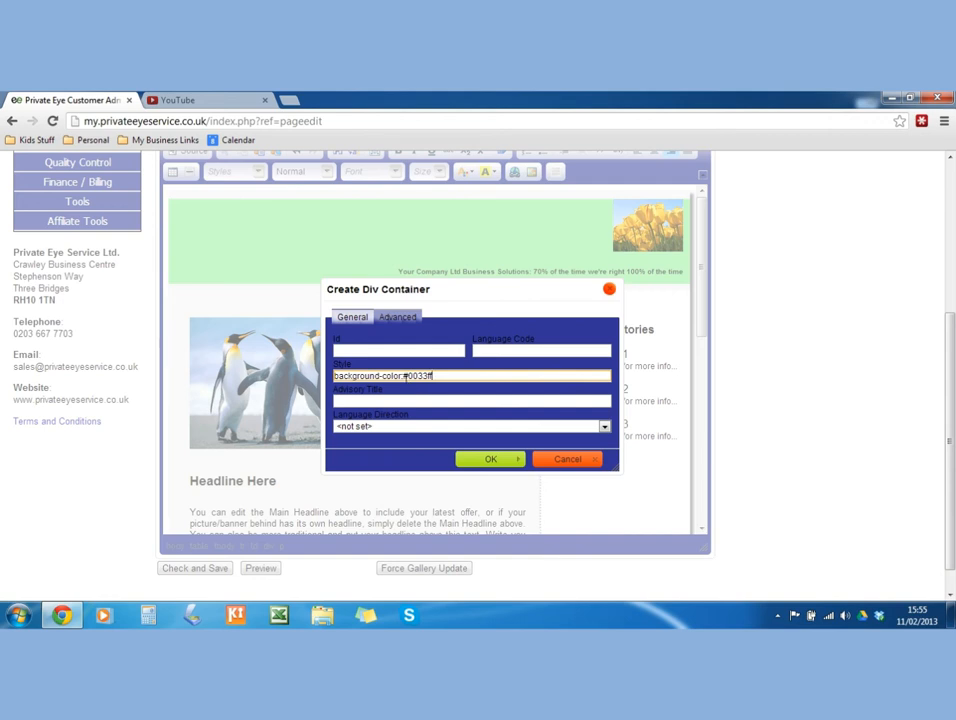
left_click(474, 466)
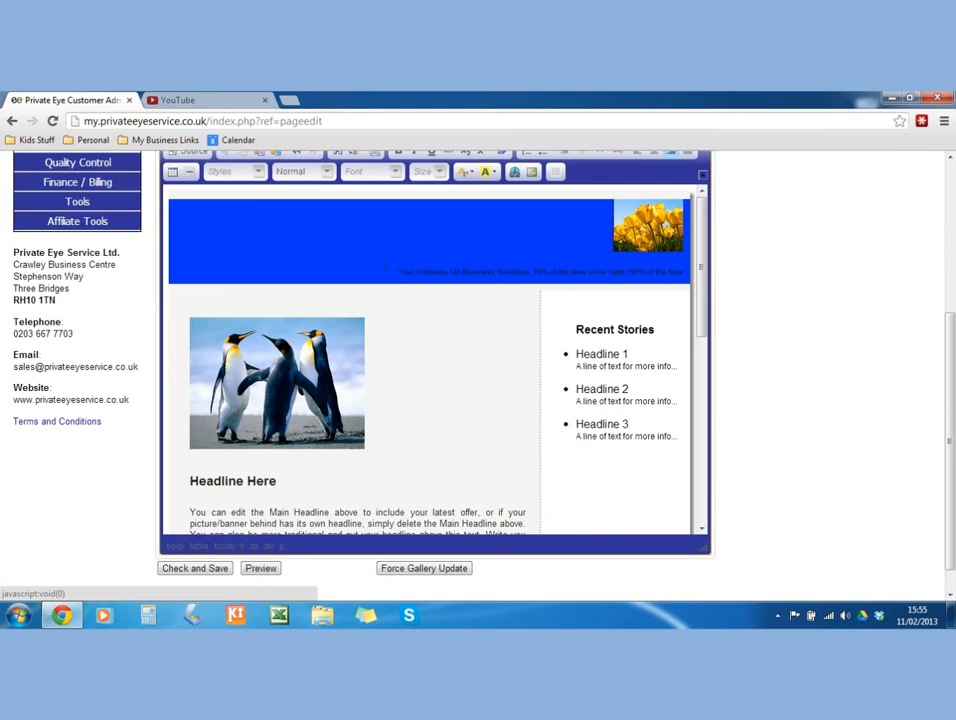
Replace the banner tagline with 'Welcome from all at the tulip institute' in white.
left_click_drag(386, 268, 680, 285)
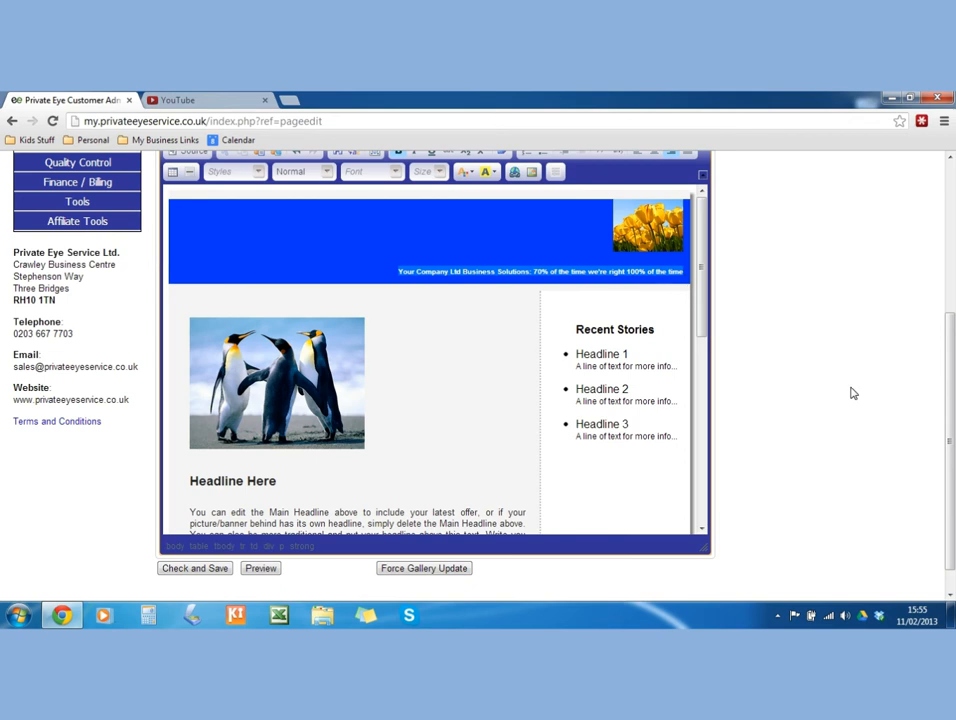
key("Delete")
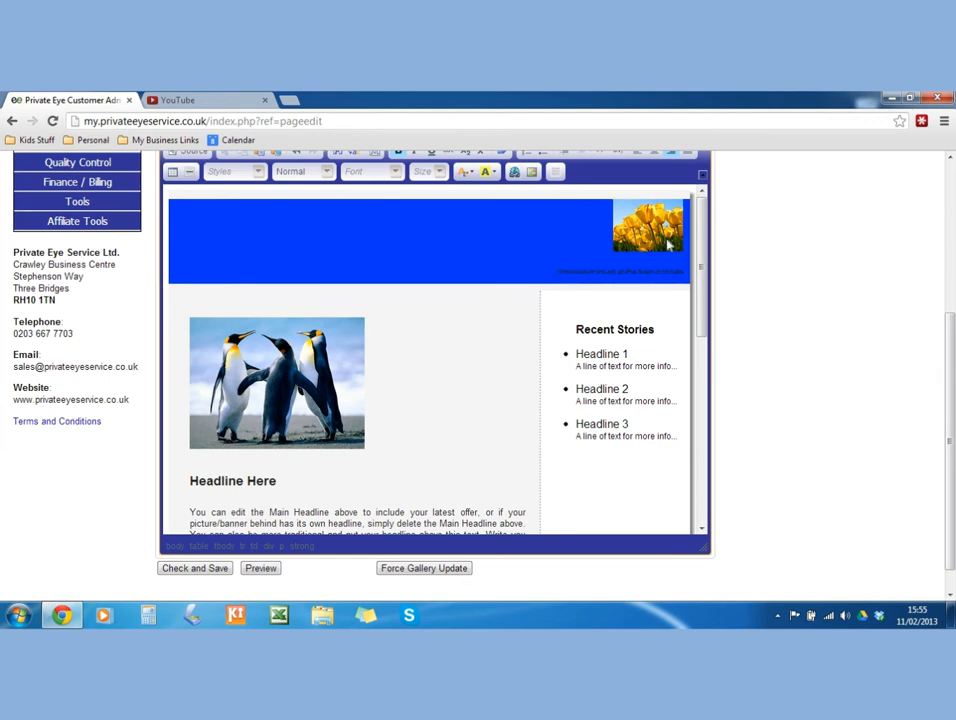
left_click_drag(549, 268, 688, 270)
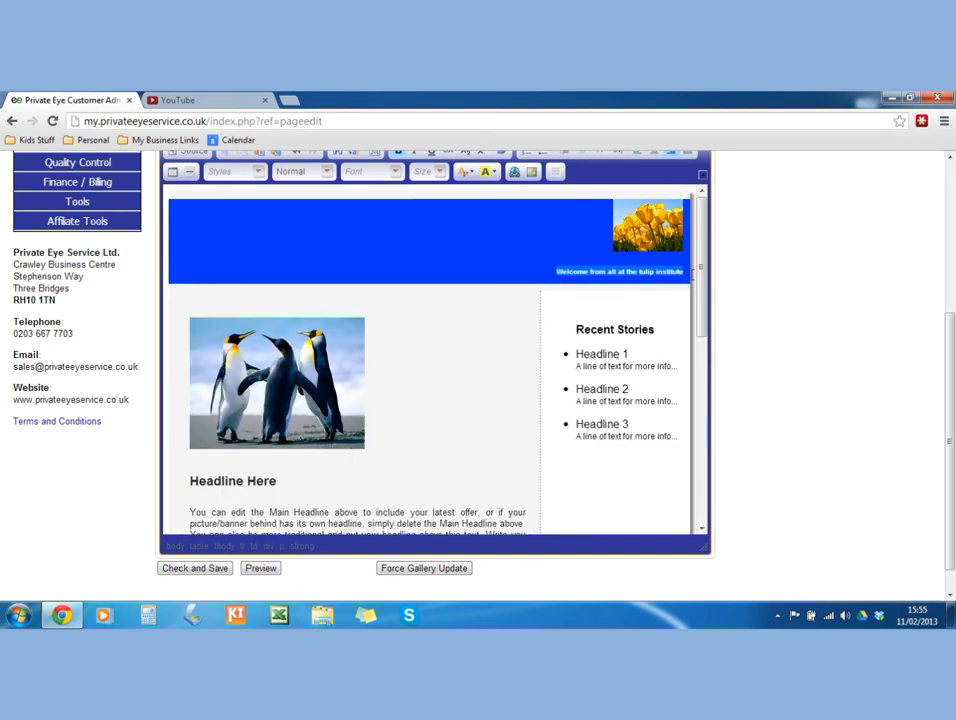
left_click(466, 171)
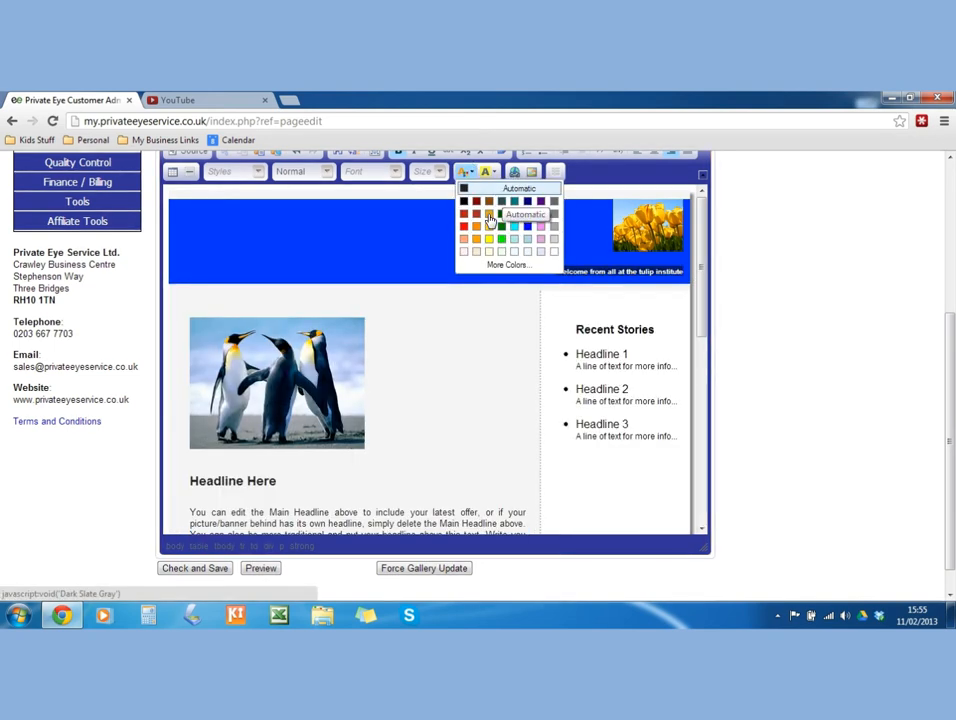
left_click(553, 251)
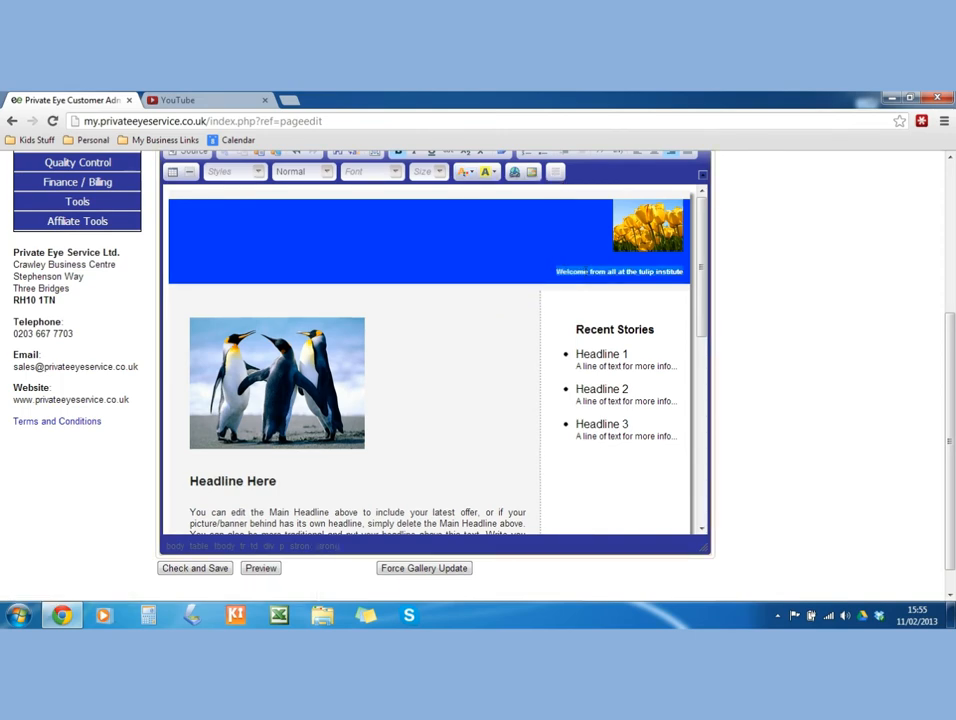
scroll(474, 199, "up", 2)
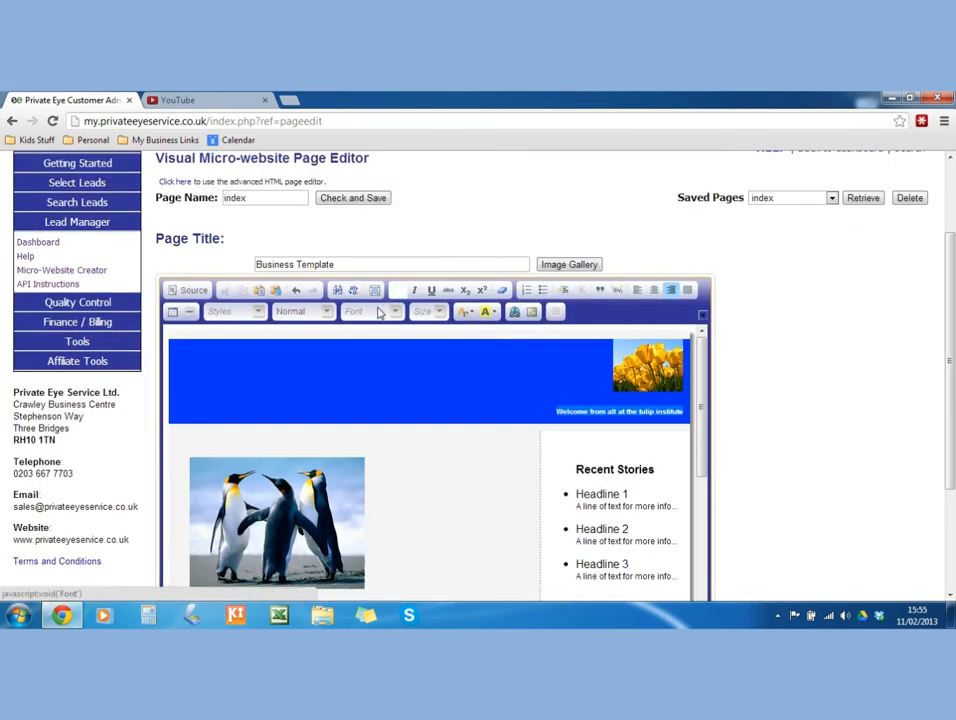
Format the banner welcome line in Tahoma font at size 18.
left_click(393, 313)
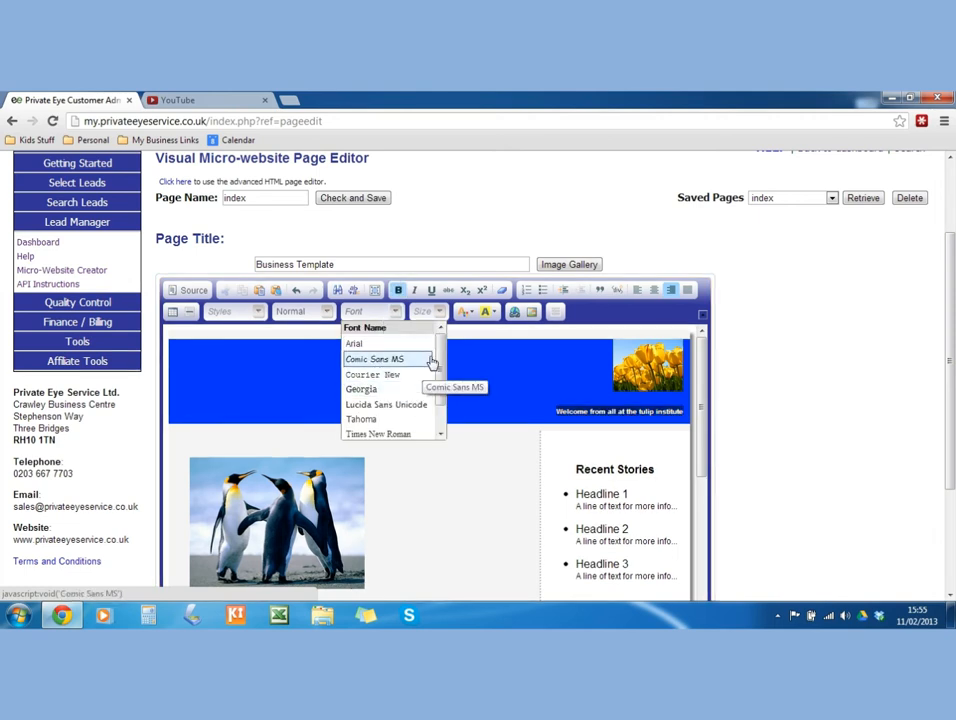
left_click(383, 419)
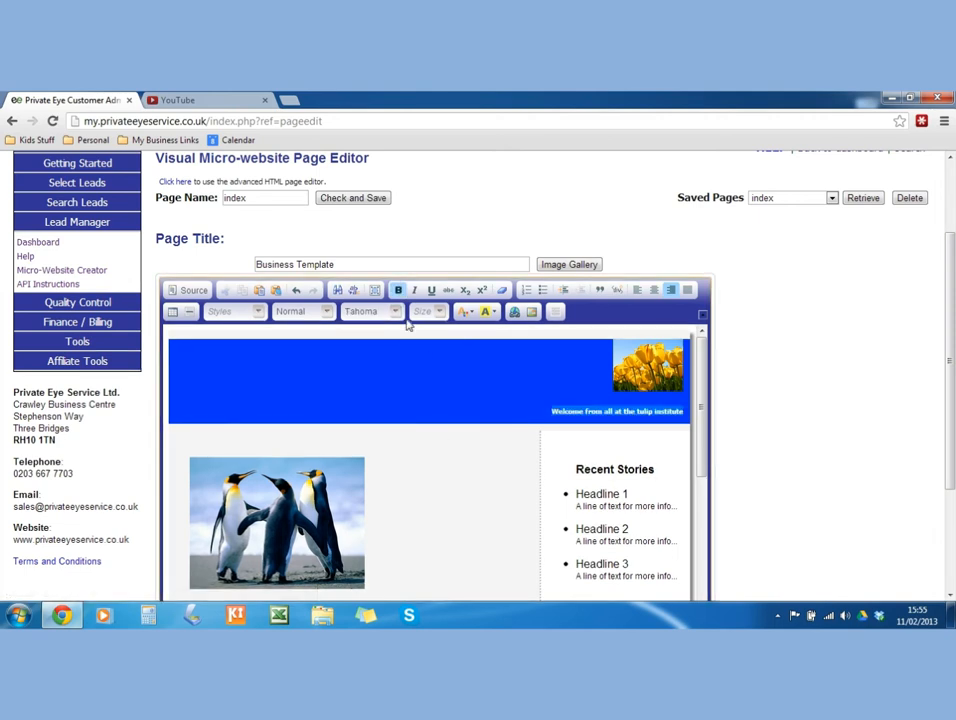
left_click(436, 313)
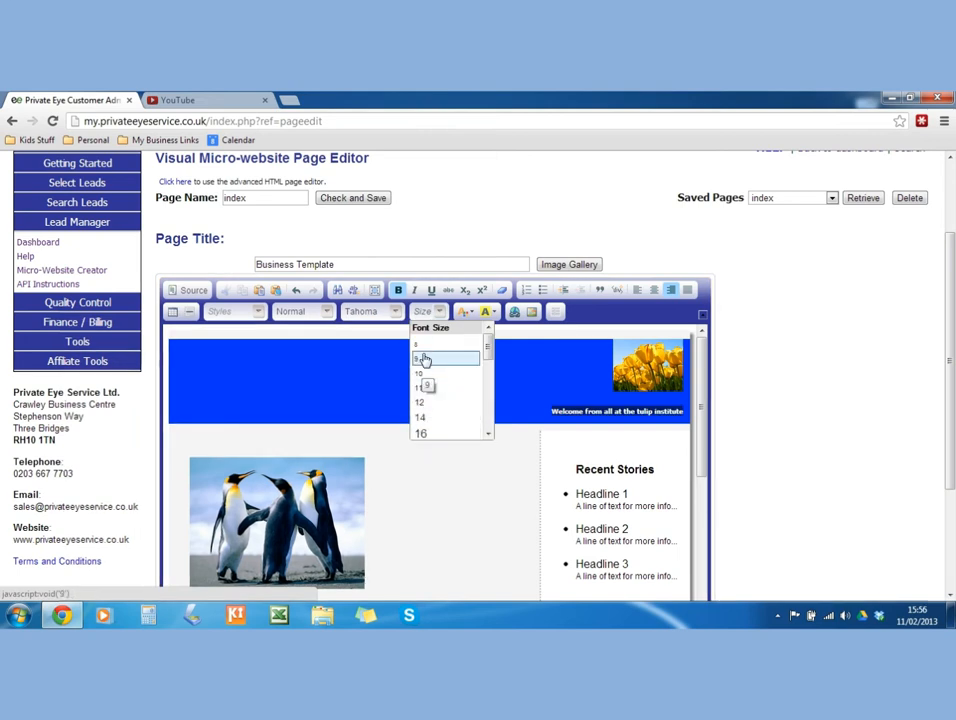
left_click(420, 433)
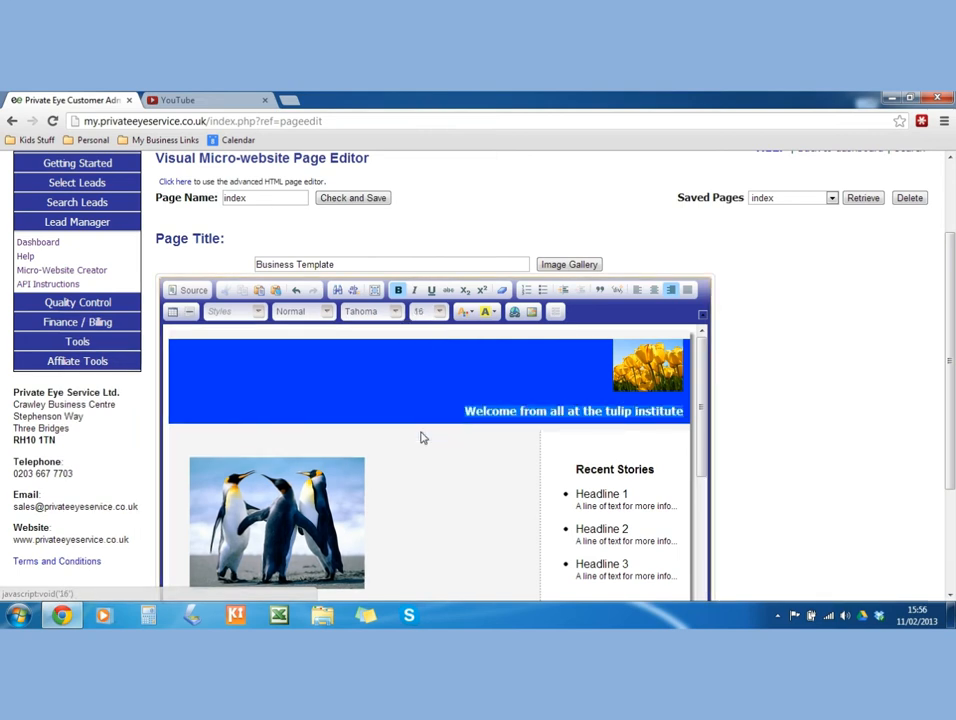
left_click(439, 311)
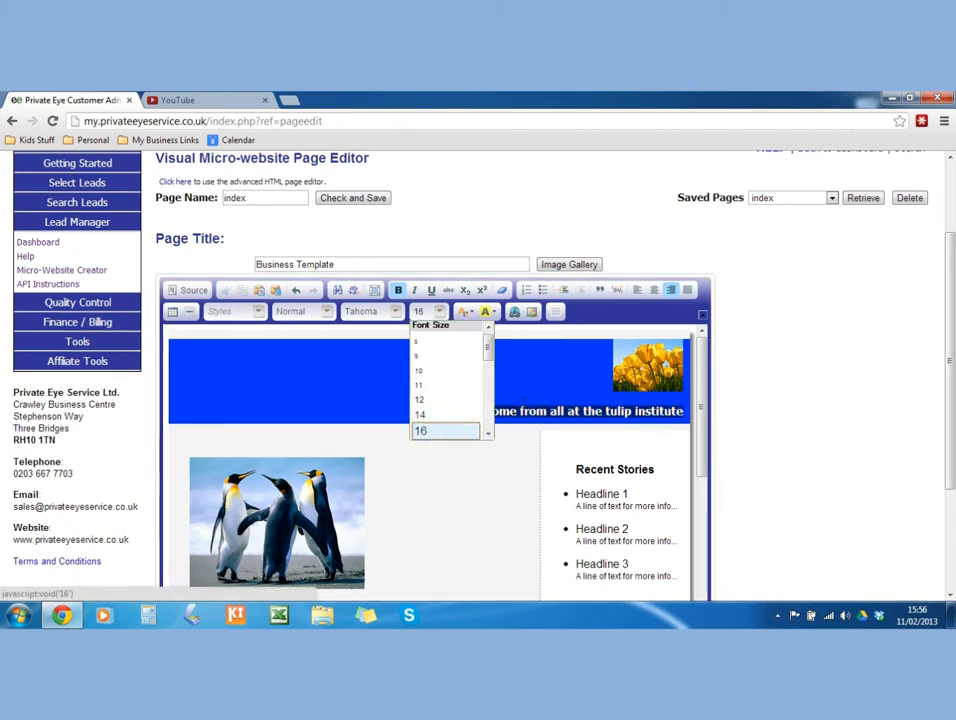
scroll(488, 437, "down", 5)
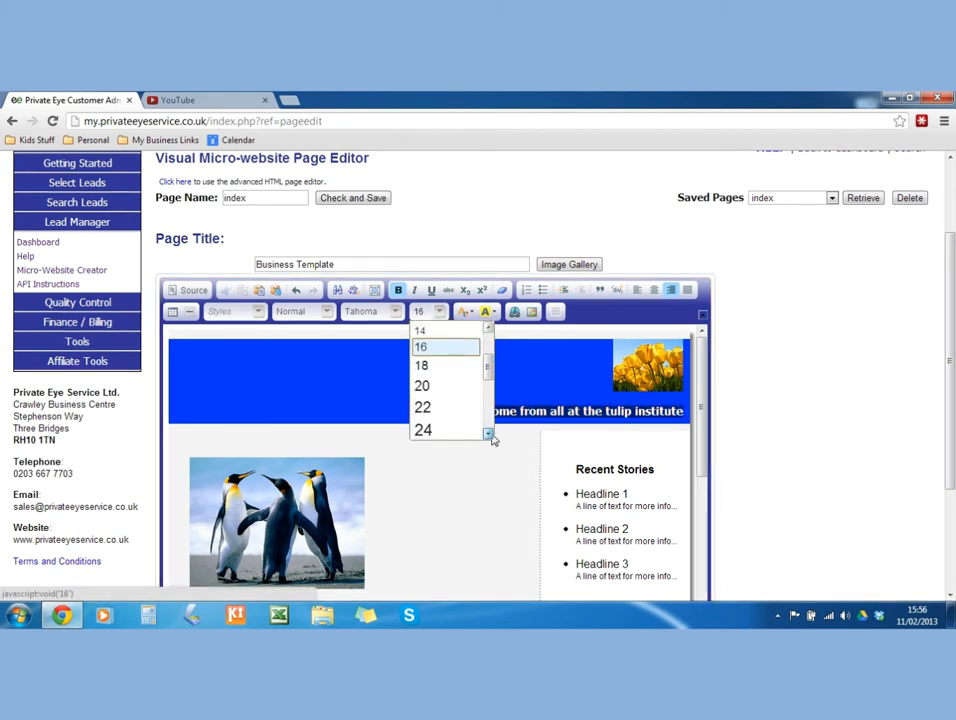
mouse_move(487, 386)
left_mouse_down()
mouse_move(487, 405)
mouse_move(489, 362)
left_mouse_up()
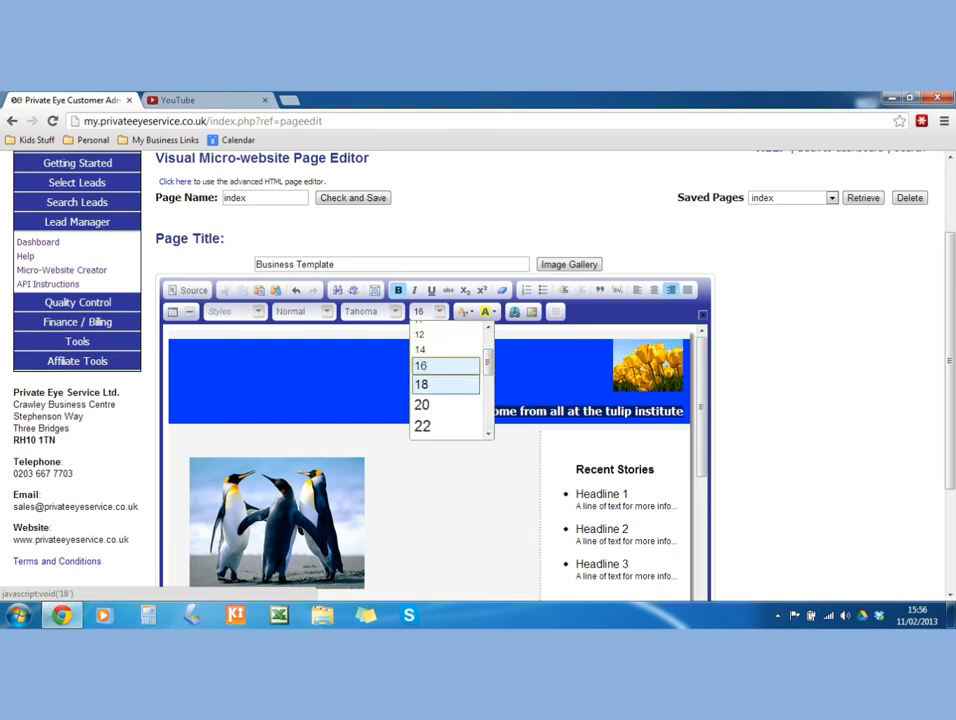
left_click(442, 386)
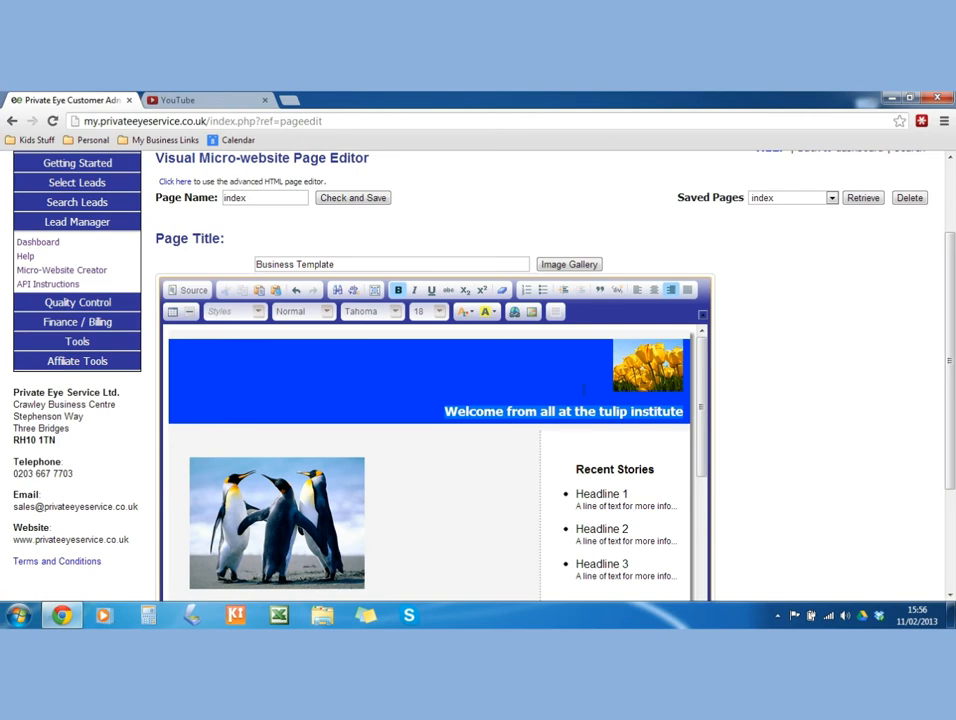
left_click_drag(704, 406, 705, 452)
left_click(648, 418)
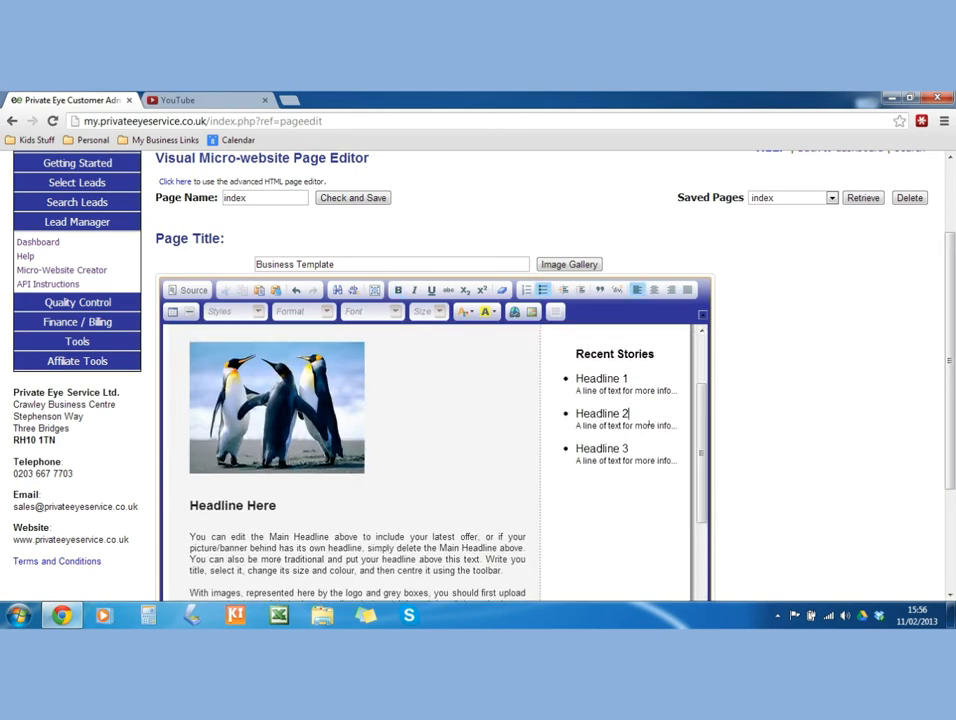
Scroll down to the 'Click here to register your interest' link and call up its context menu.
scroll(190, 429, "up", 3)
scroll(276, 421, "down", 4)
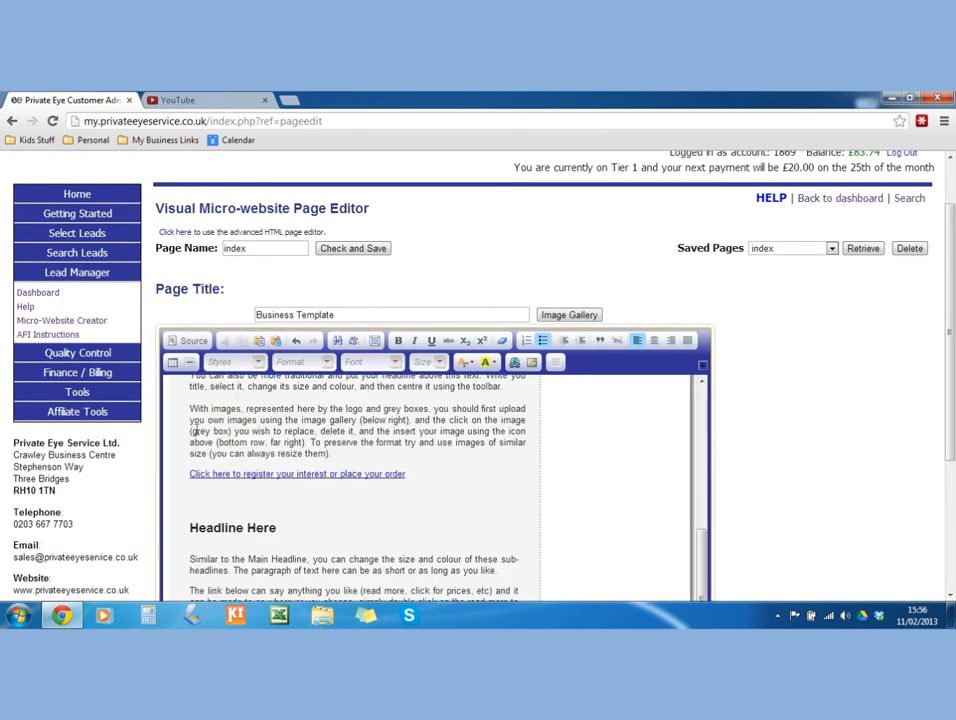
scroll(322, 441, "up", 3)
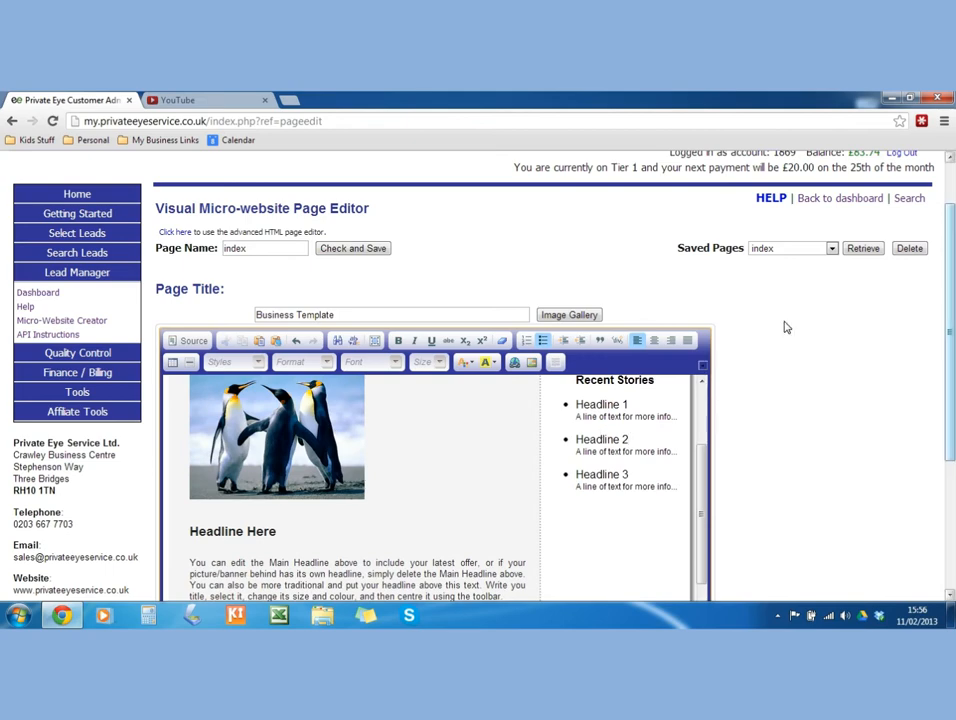
left_click_drag(948, 228, 948, 353)
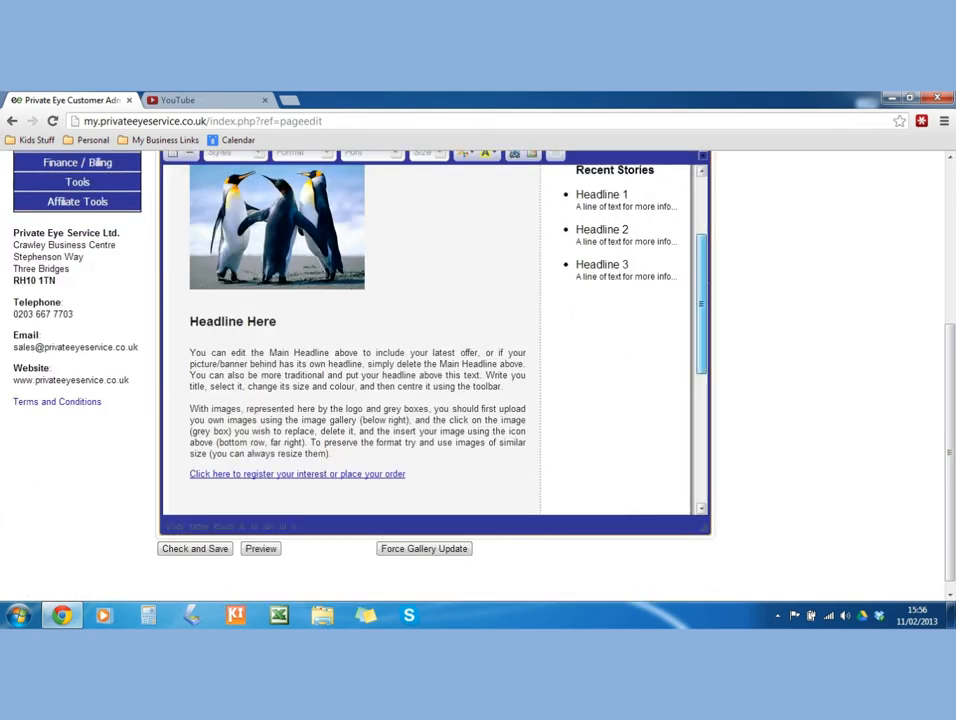
left_click_drag(703, 288, 683, 312)
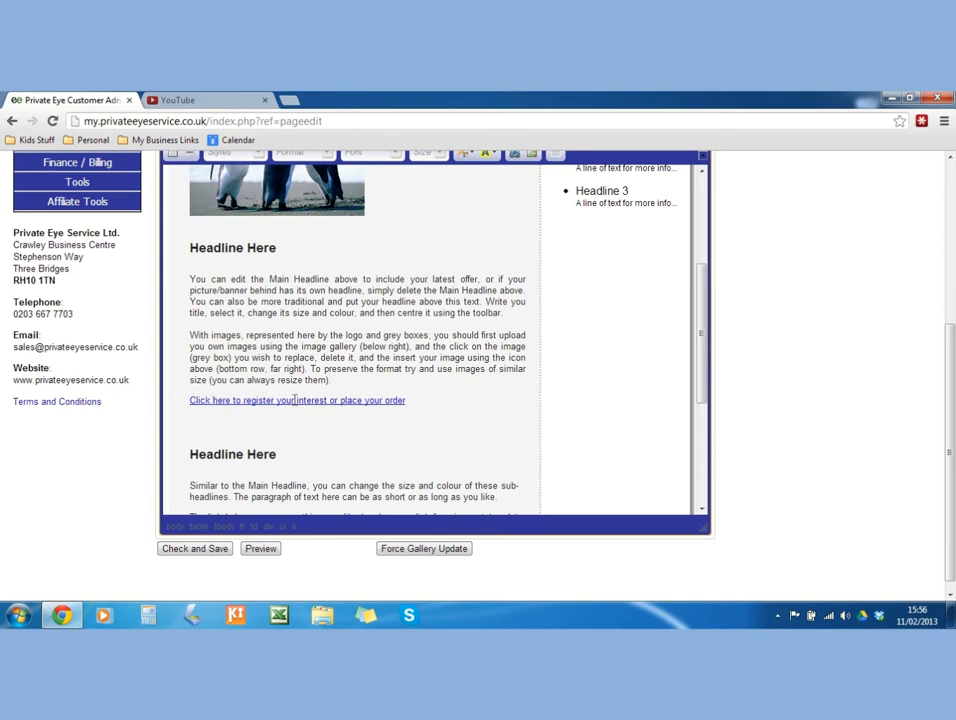
right_click(210, 402)
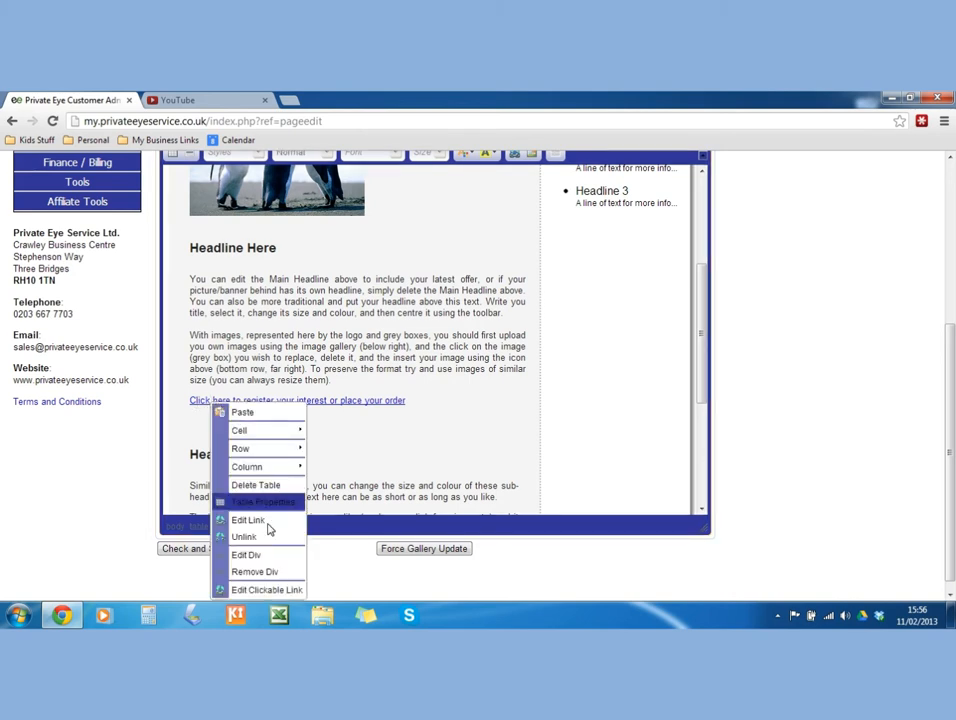
Change the first section's Enquiry Form link text to 'Click Here for more Information'.
left_click(271, 592)
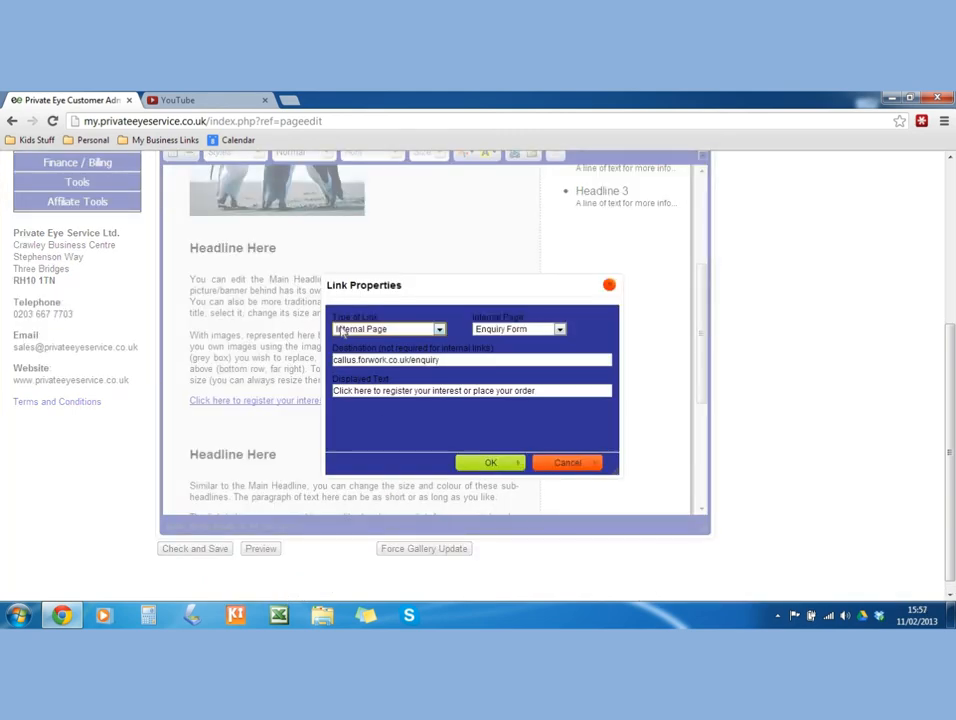
left_click(399, 331)
left_click(404, 336)
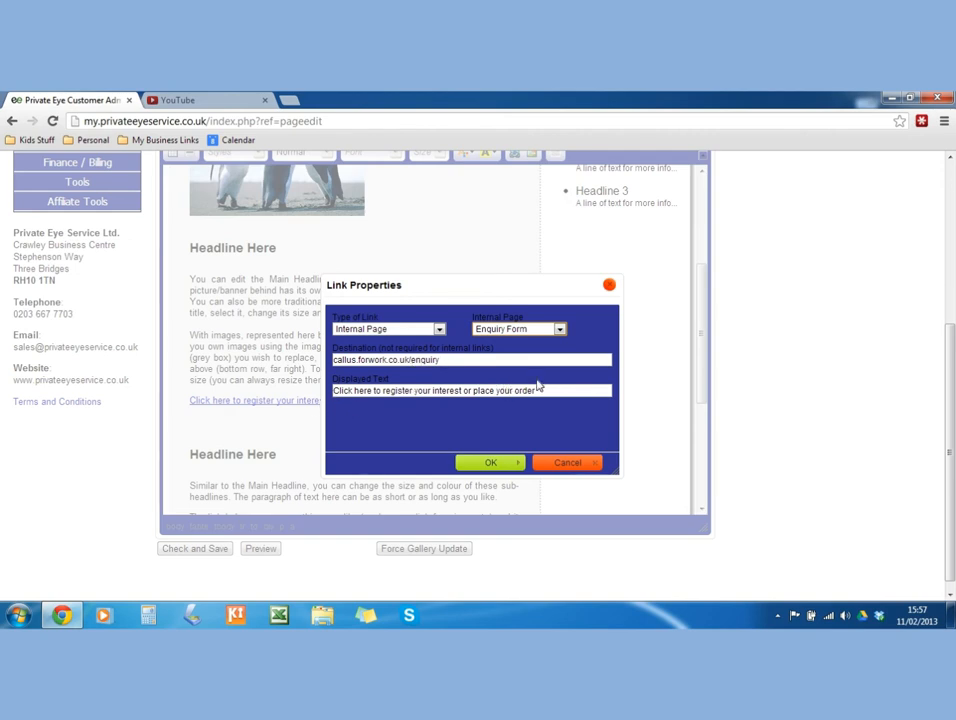
left_click_drag(537, 390, 333, 390)
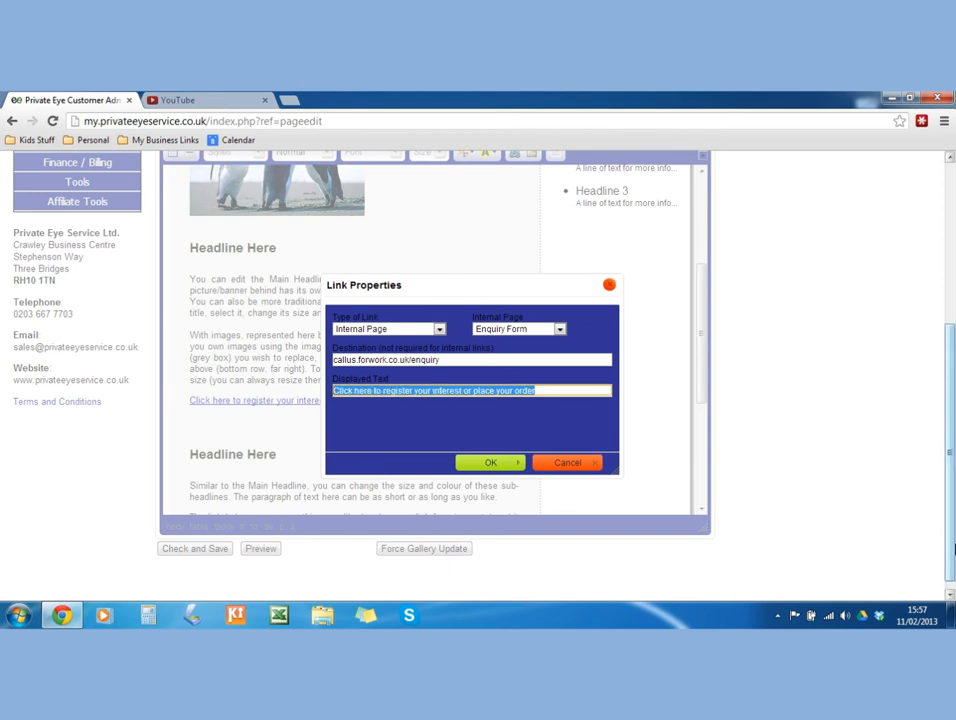
type("C")
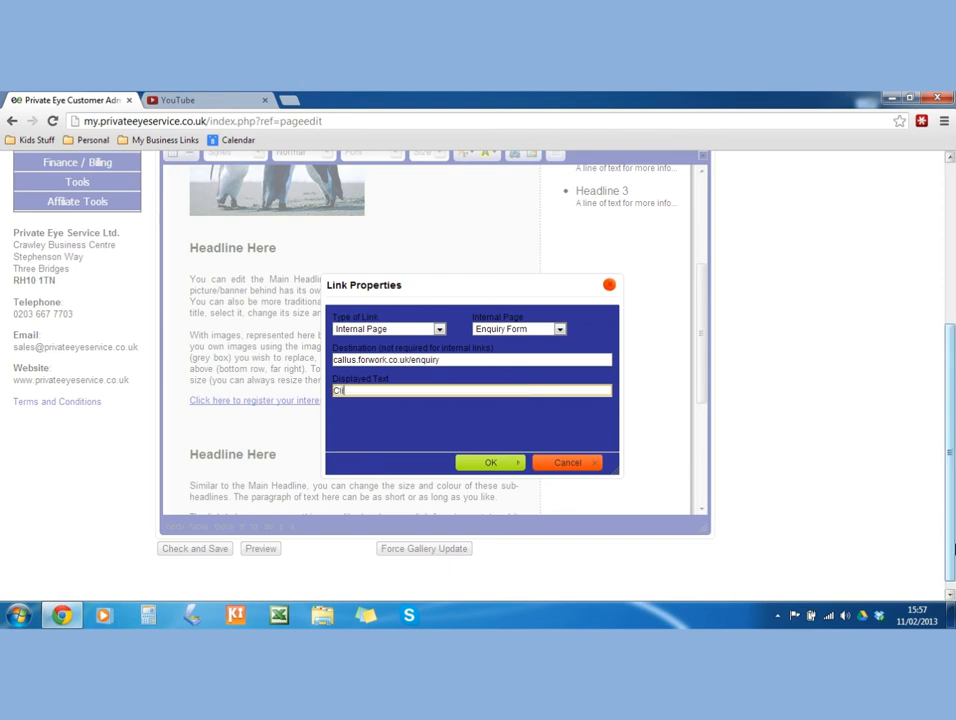
type("lick Here for more Informati")
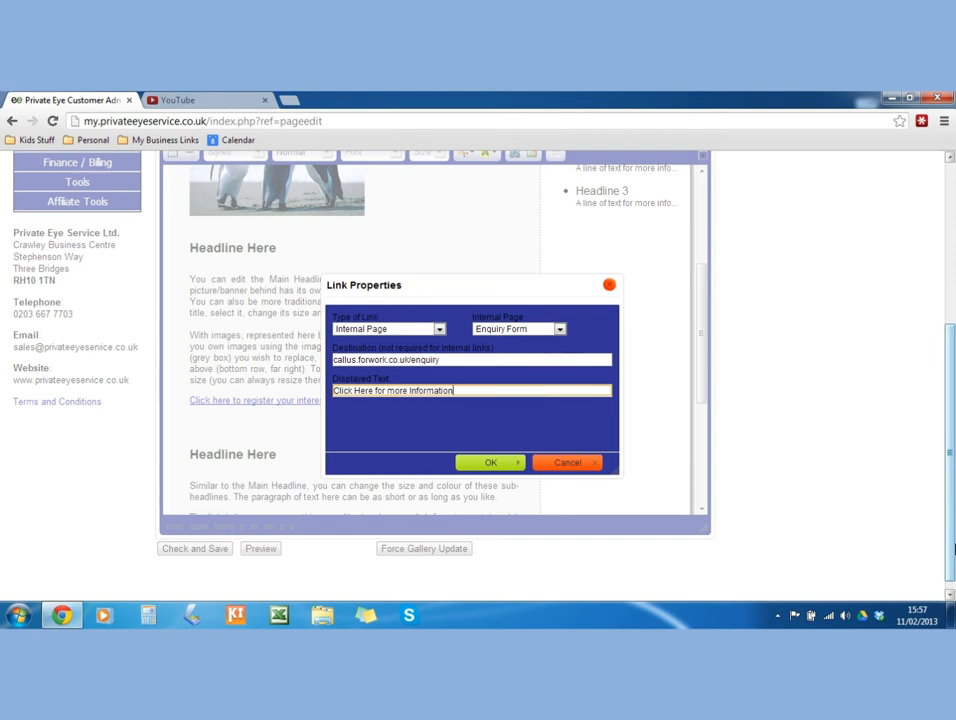
type("on")
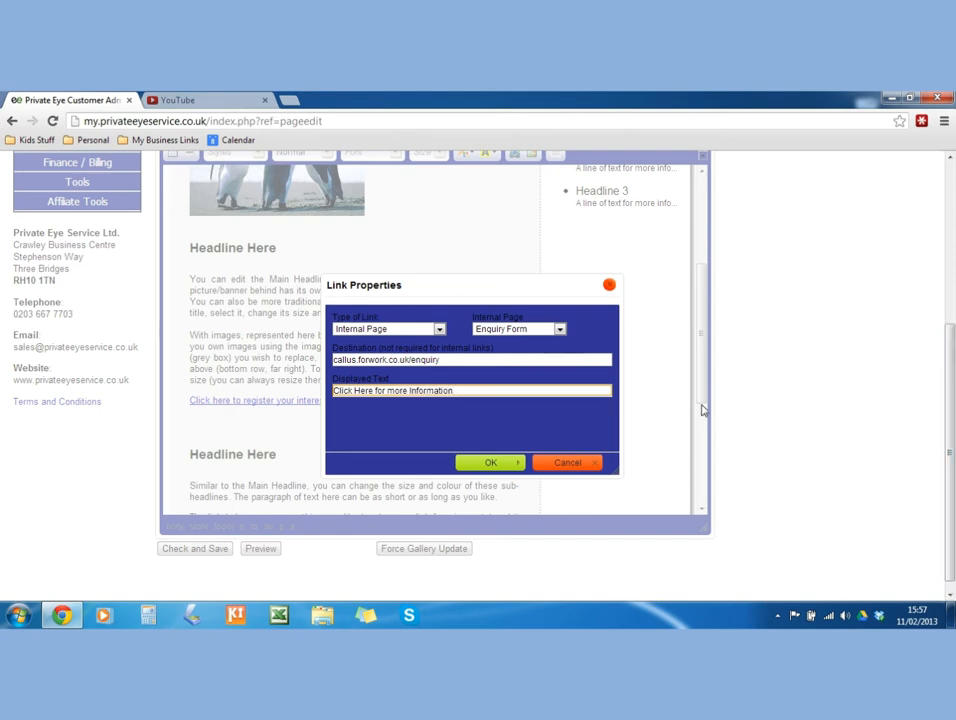
left_click(490, 463)
scroll(315, 393, "down", 3)
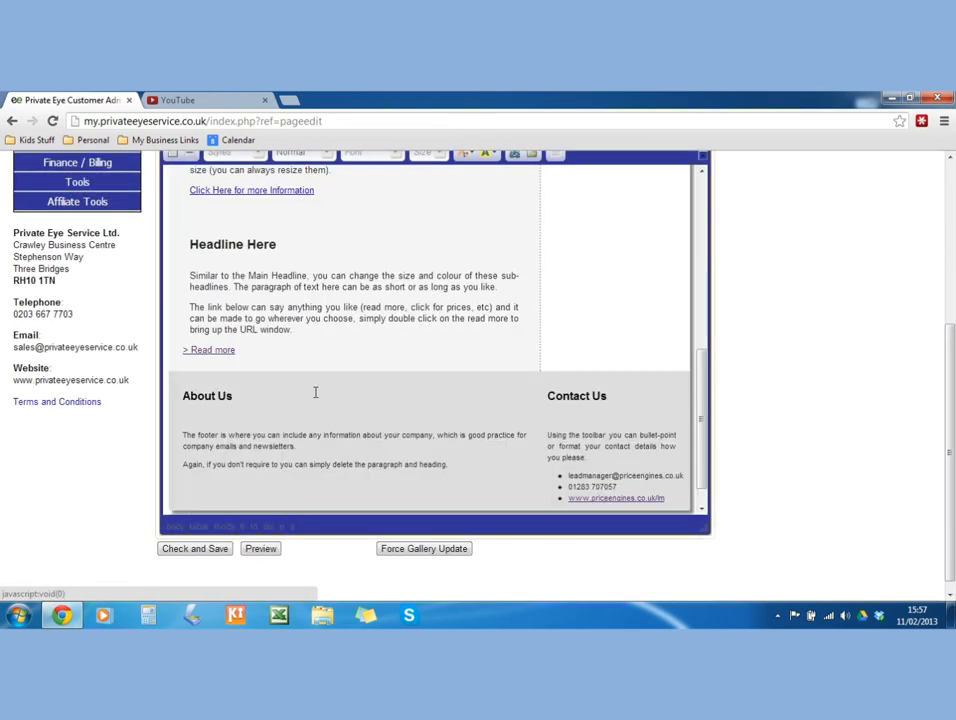
Delete the '> Read more' link from the second Headline Here section, leaving a blank line.
right_click(209, 350)
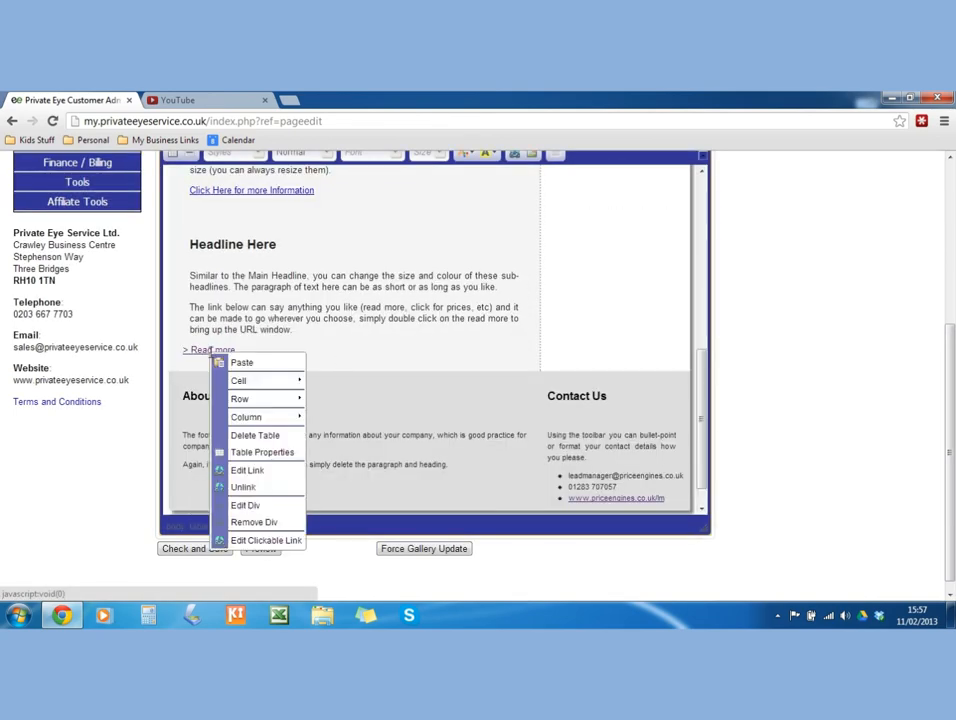
left_click(252, 541)
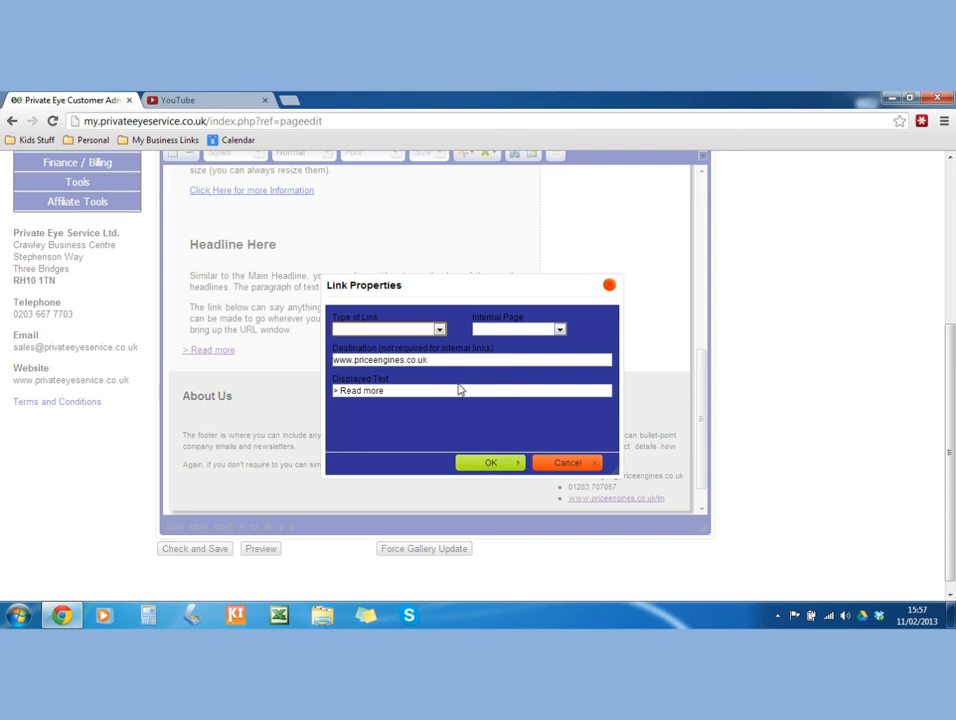
left_click(609, 286)
left_click_drag(236, 351, 147, 394)
left_click_drag(234, 350, 168, 349)
left_click(238, 350)
left_click_drag(259, 350, 183, 350)
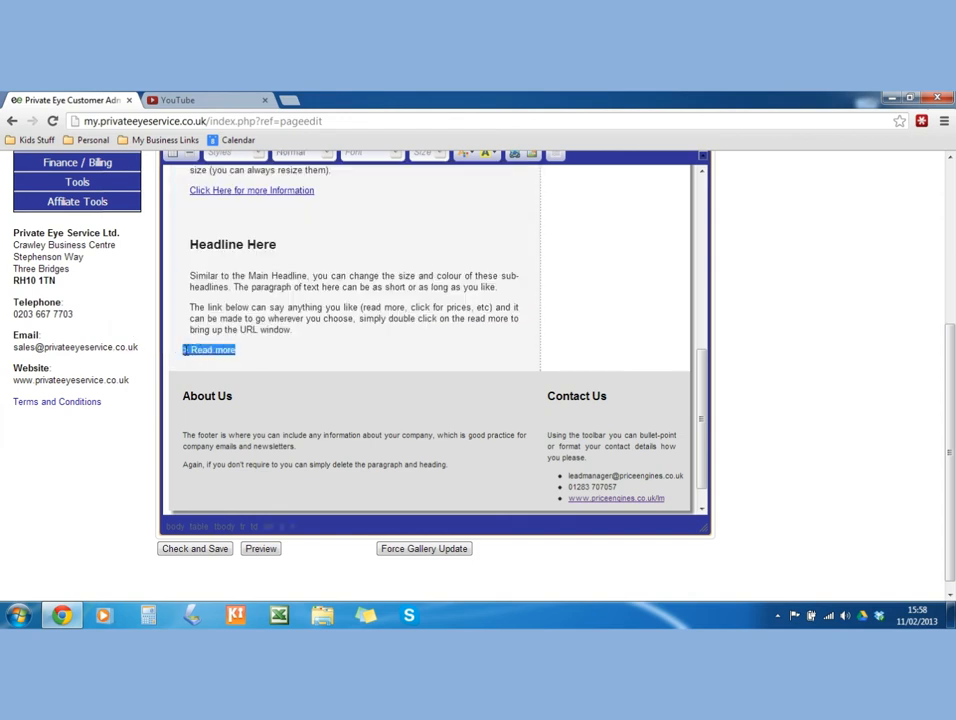
key("BackSpace")
key("Return")
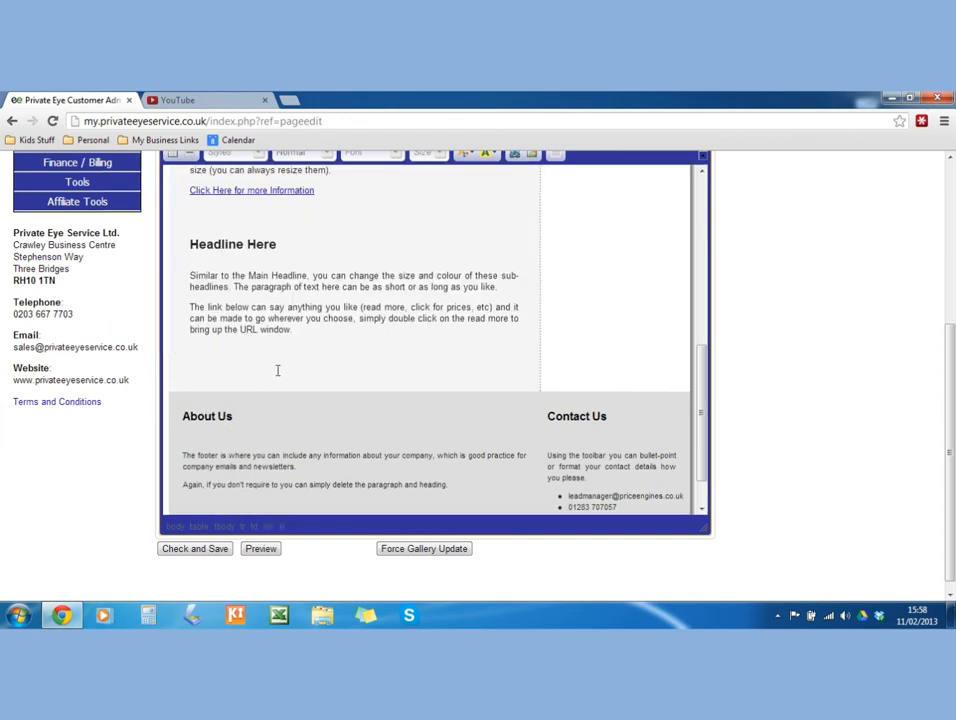
Give the footer's About Us heading cell a pink #ff0099 background.
scroll(279, 371, "down", 2)
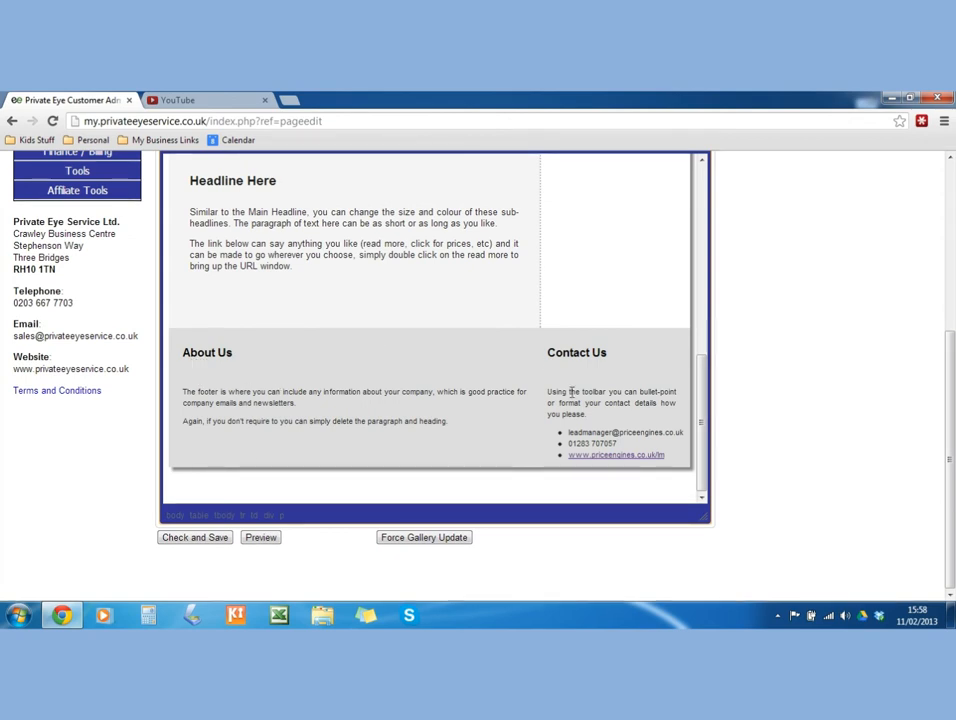
right_click(383, 372)
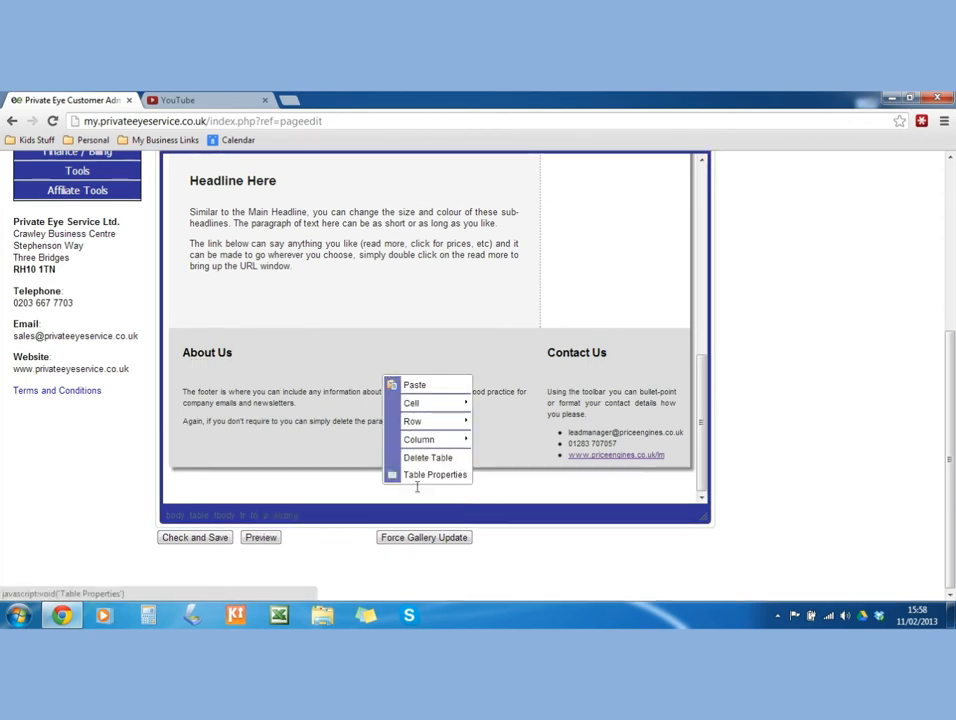
mouse_move(398, 404)
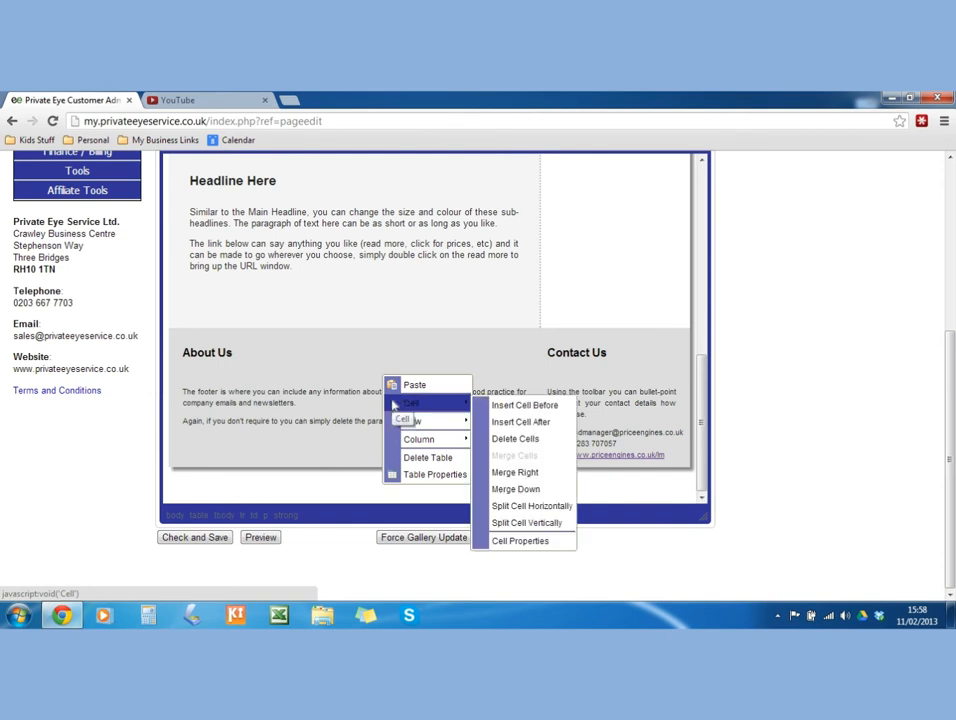
left_click(224, 344)
left_click_drag(224, 344, 221, 436)
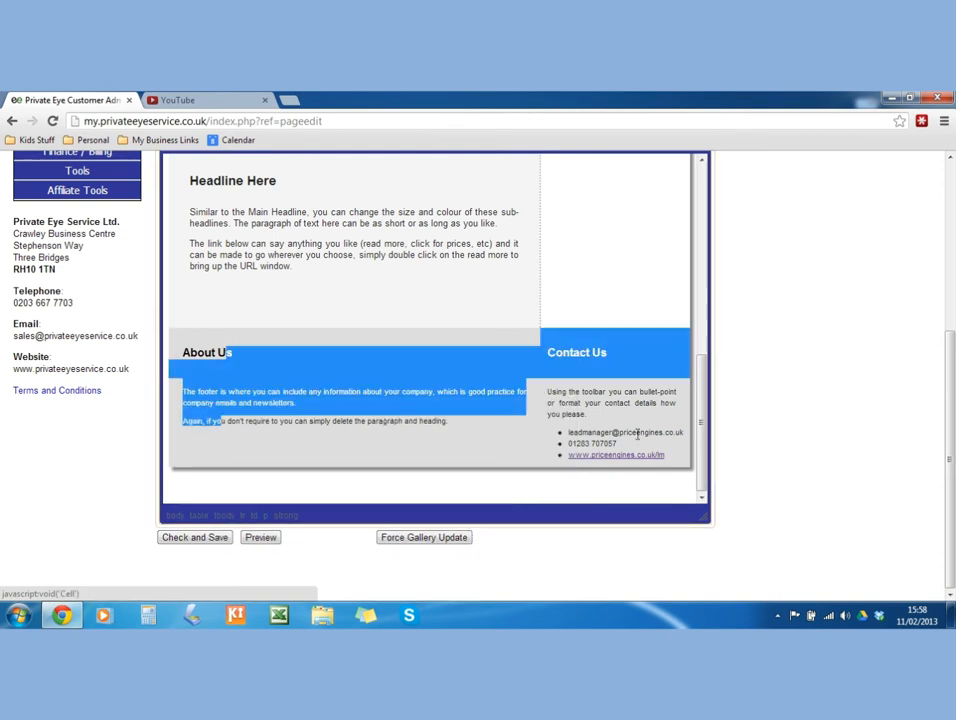
left_click(250, 355)
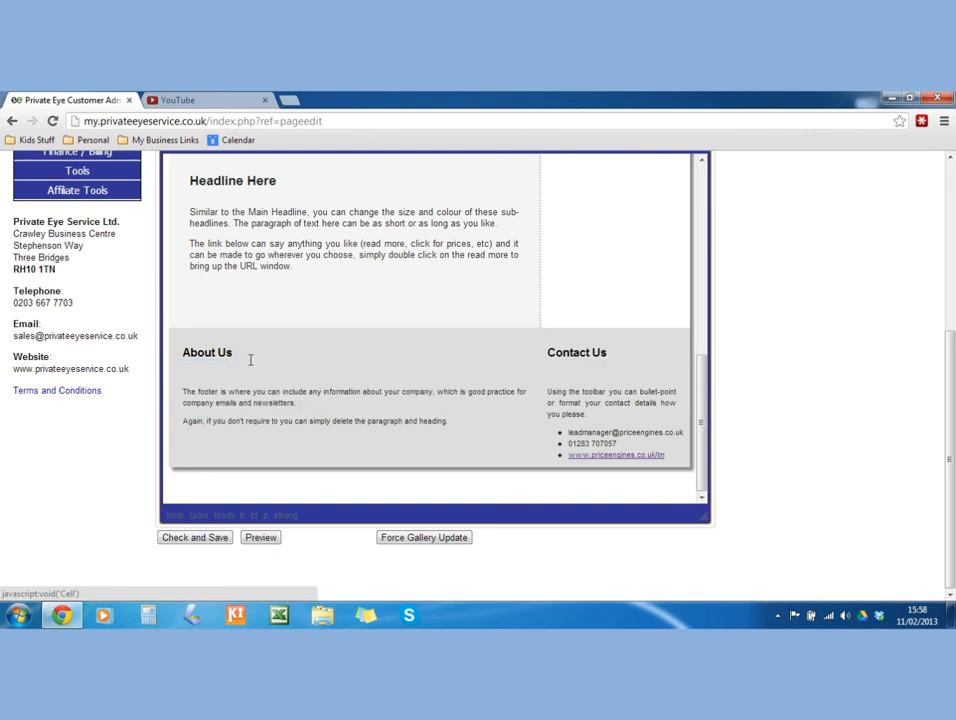
right_click(250, 364)
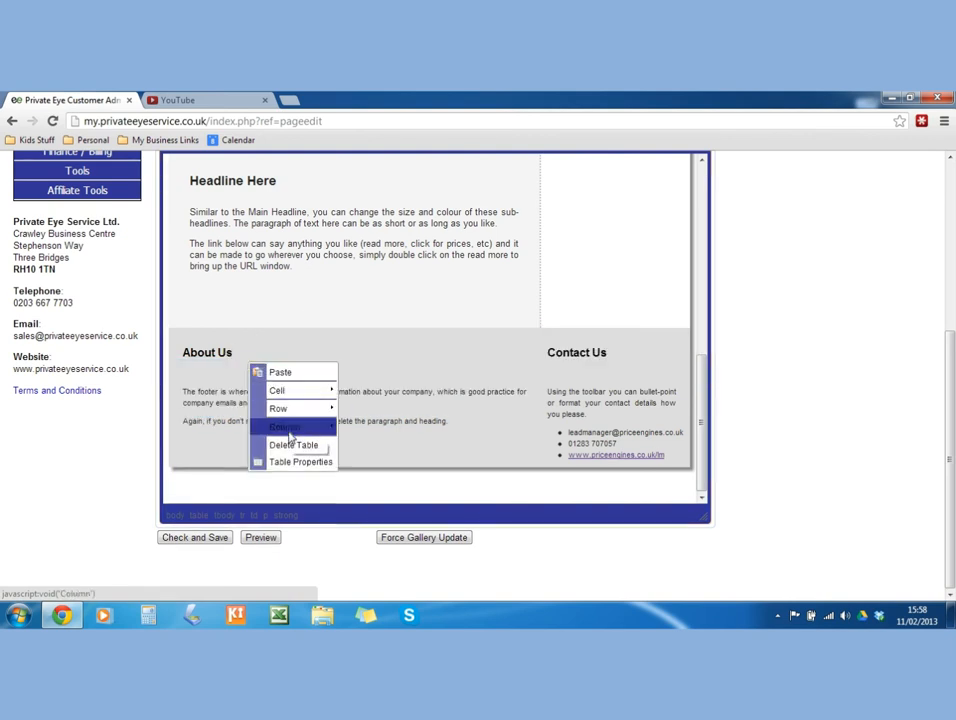
mouse_move(300, 390)
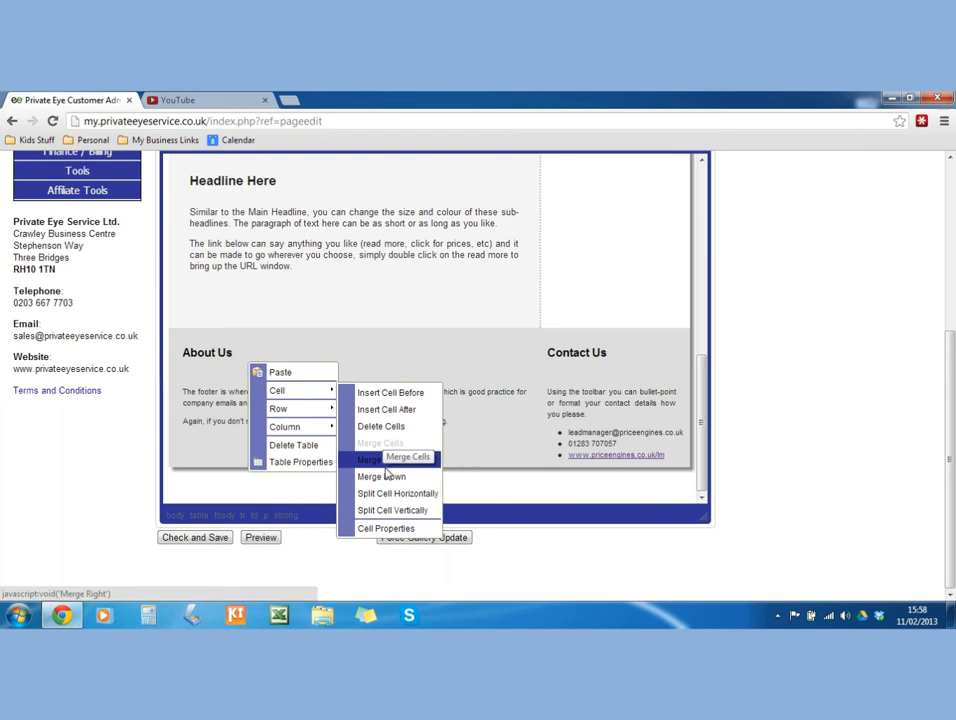
left_click(392, 528)
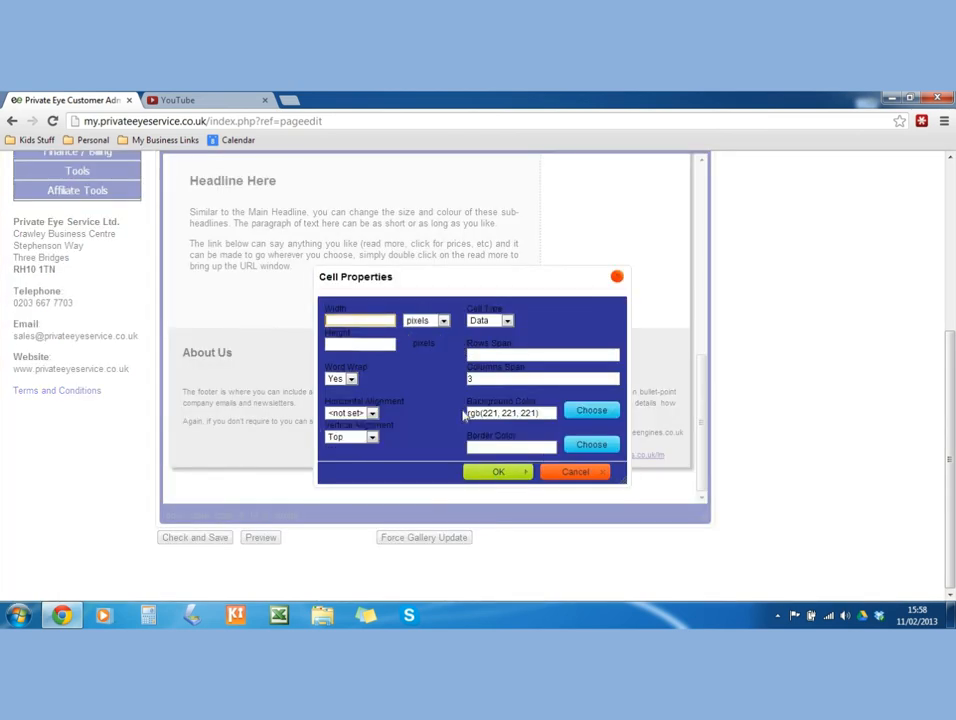
left_click(591, 410)
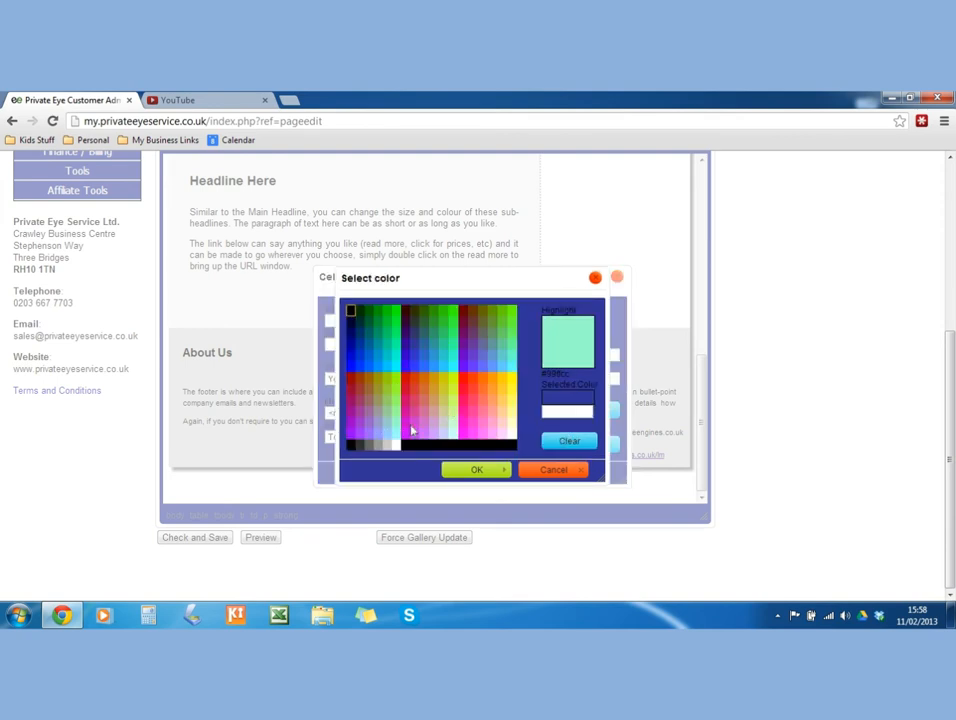
left_click(464, 412)
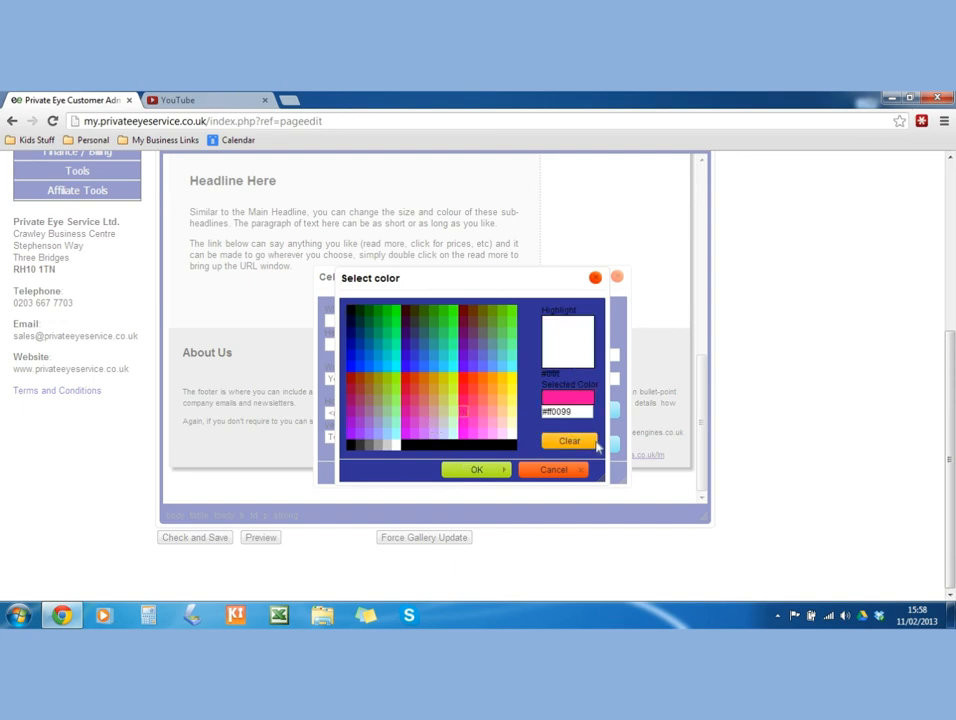
left_click(474, 469)
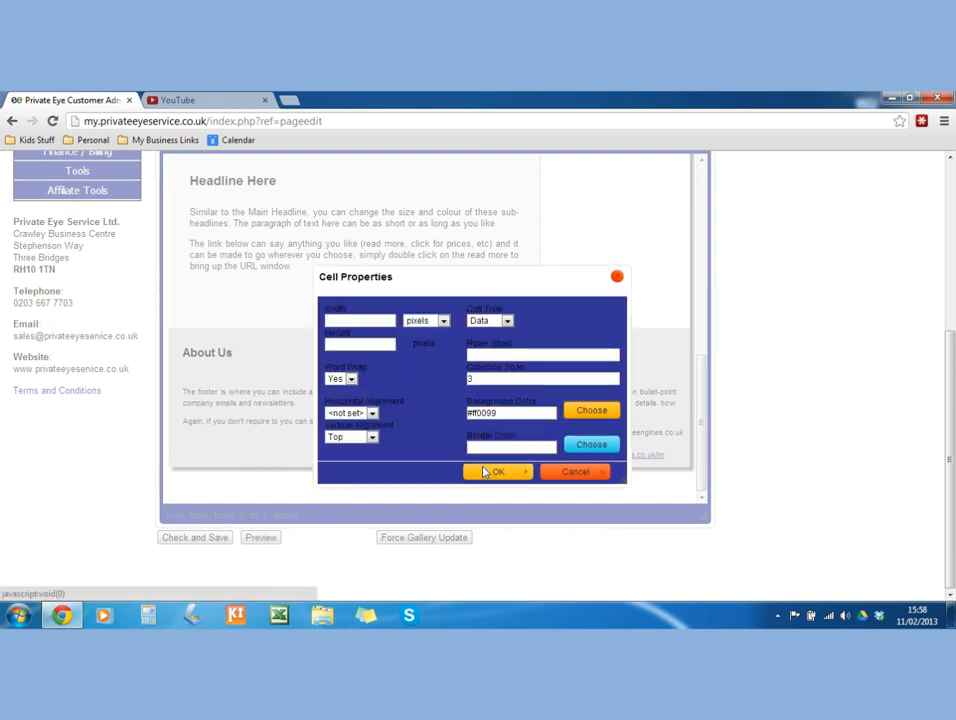
left_click(494, 474)
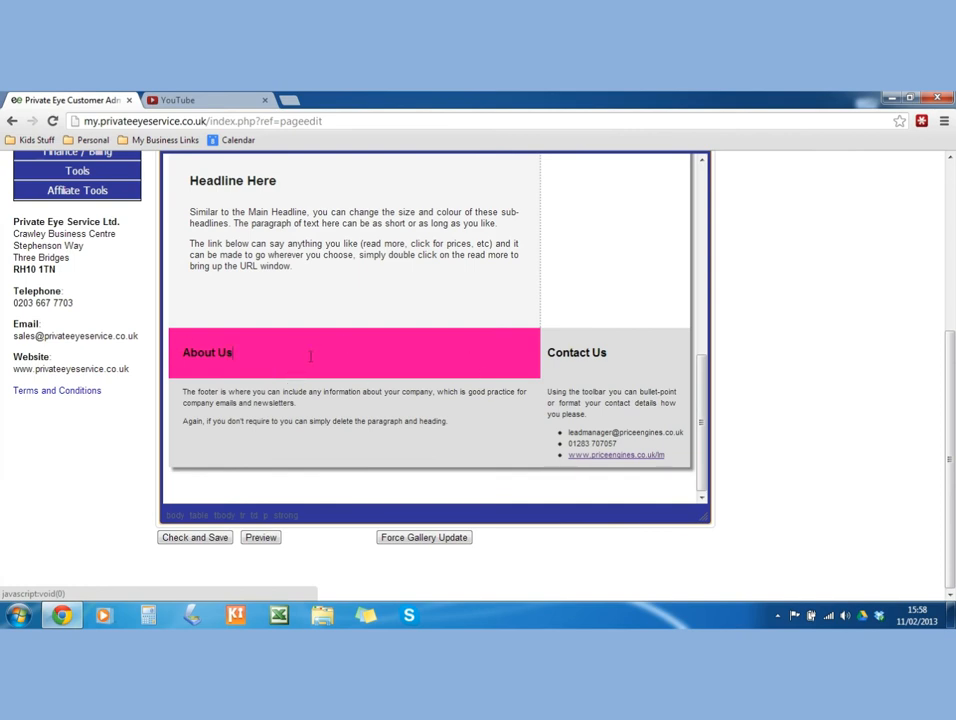
Give the Contact Us heading cell a green #33ff66 background.
left_click_drag(548, 352, 563, 352)
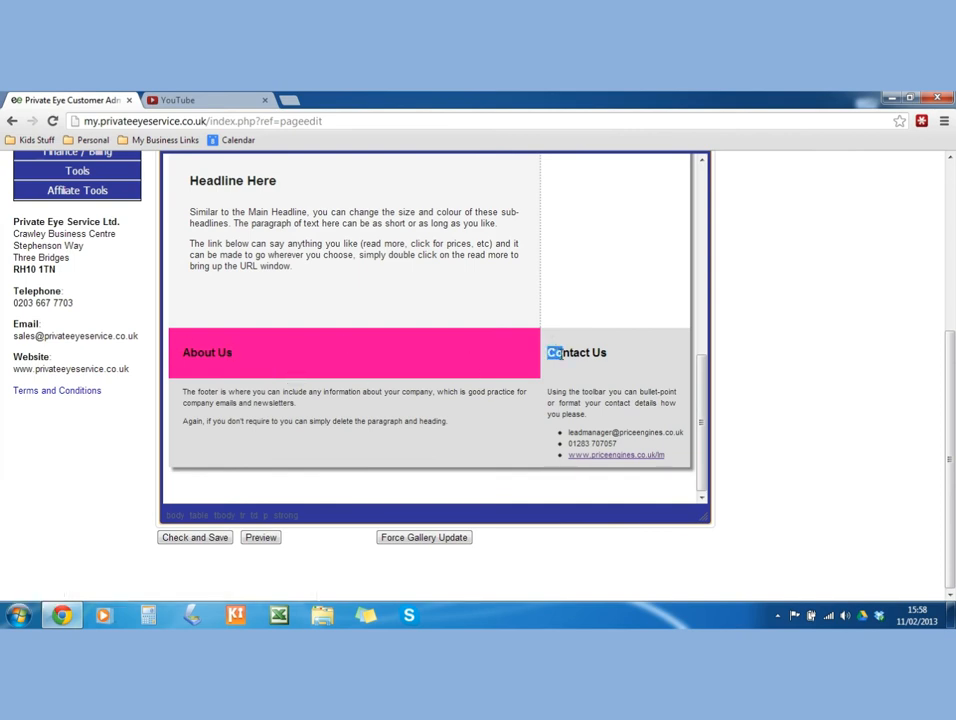
right_click(564, 358)
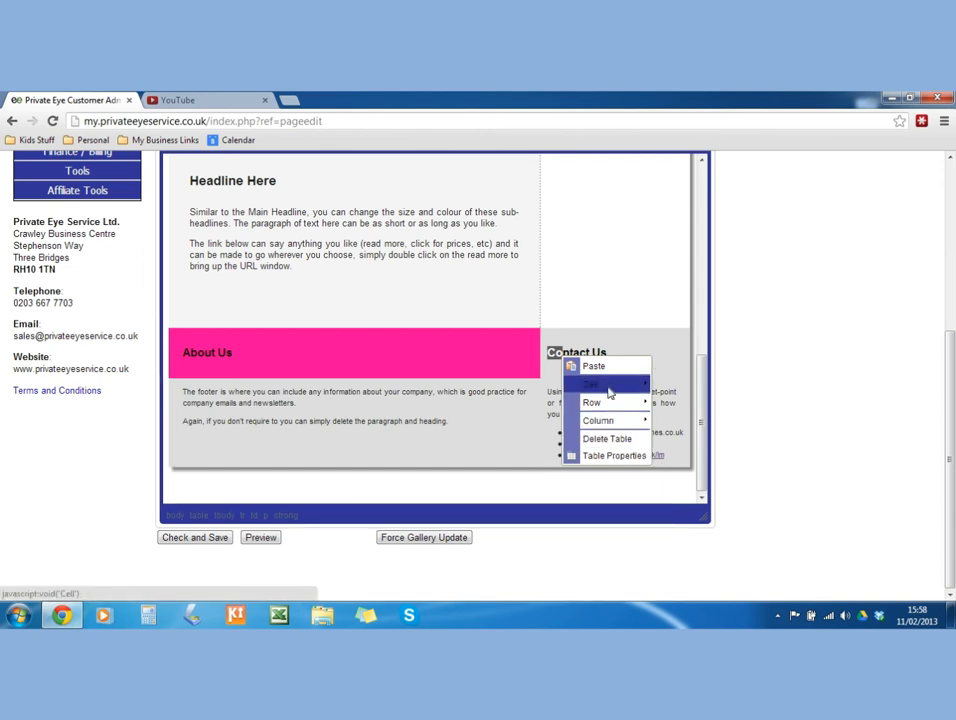
mouse_move(610, 384)
left_click(722, 524)
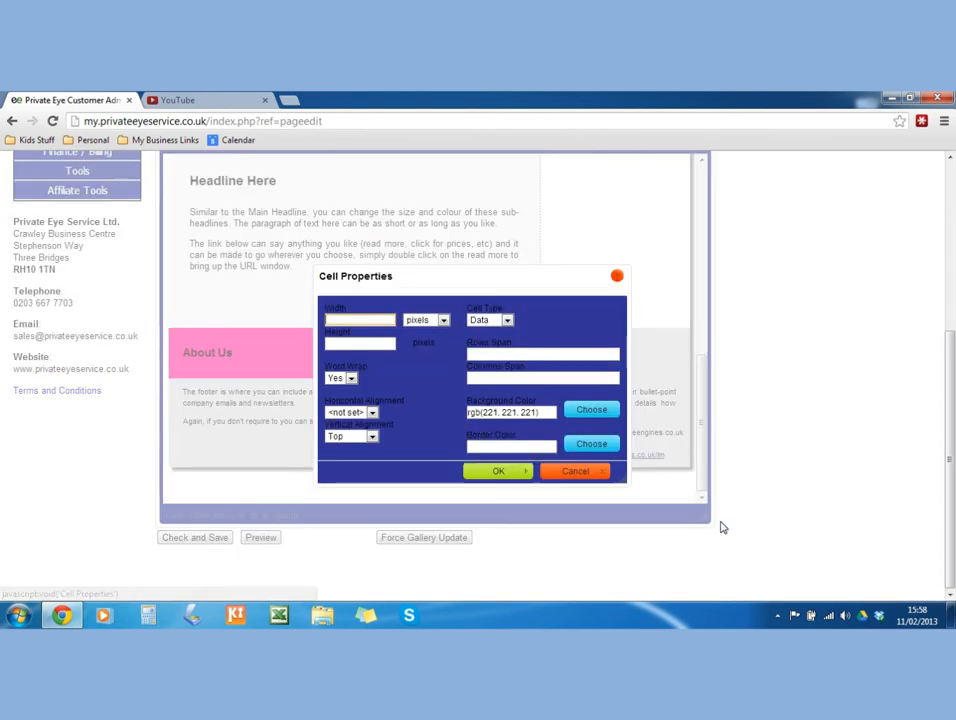
left_click(576, 410)
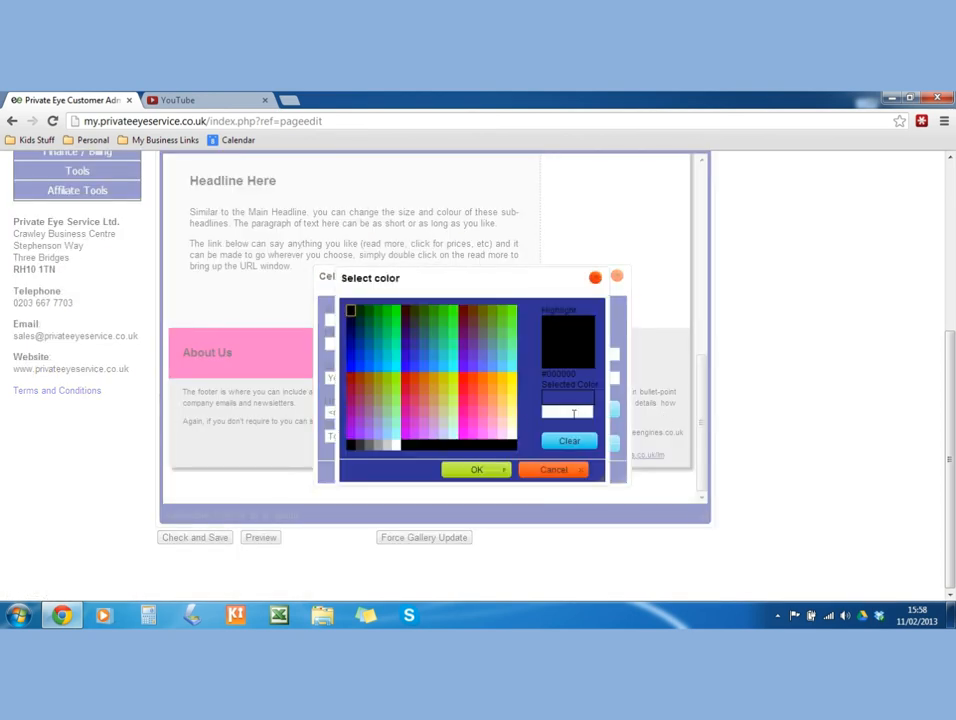
left_click(452, 335)
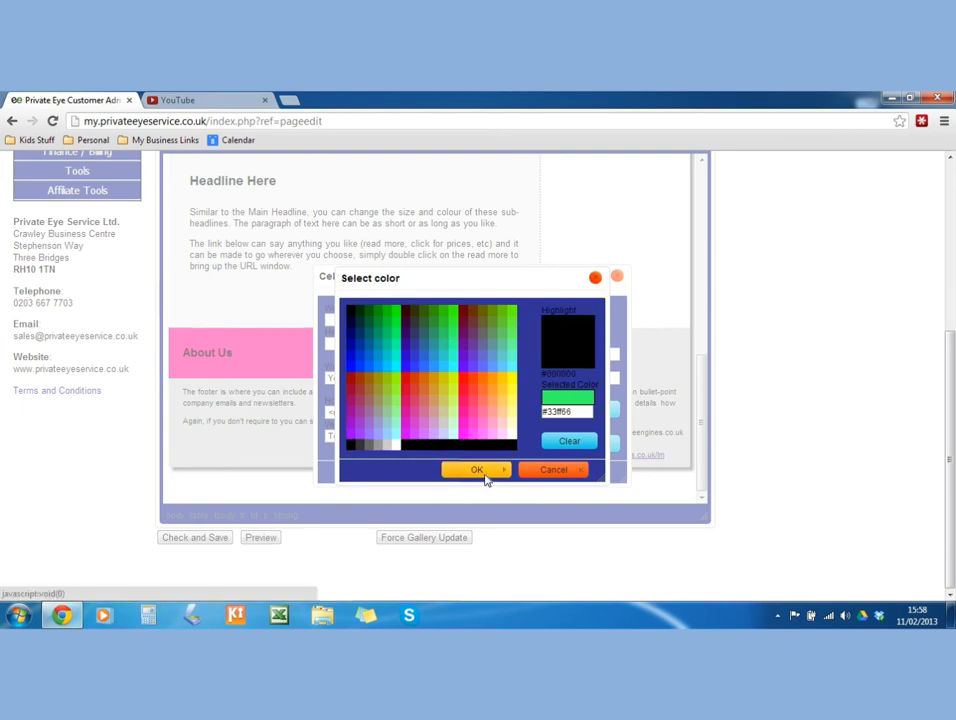
left_click(485, 474)
left_click(484, 473)
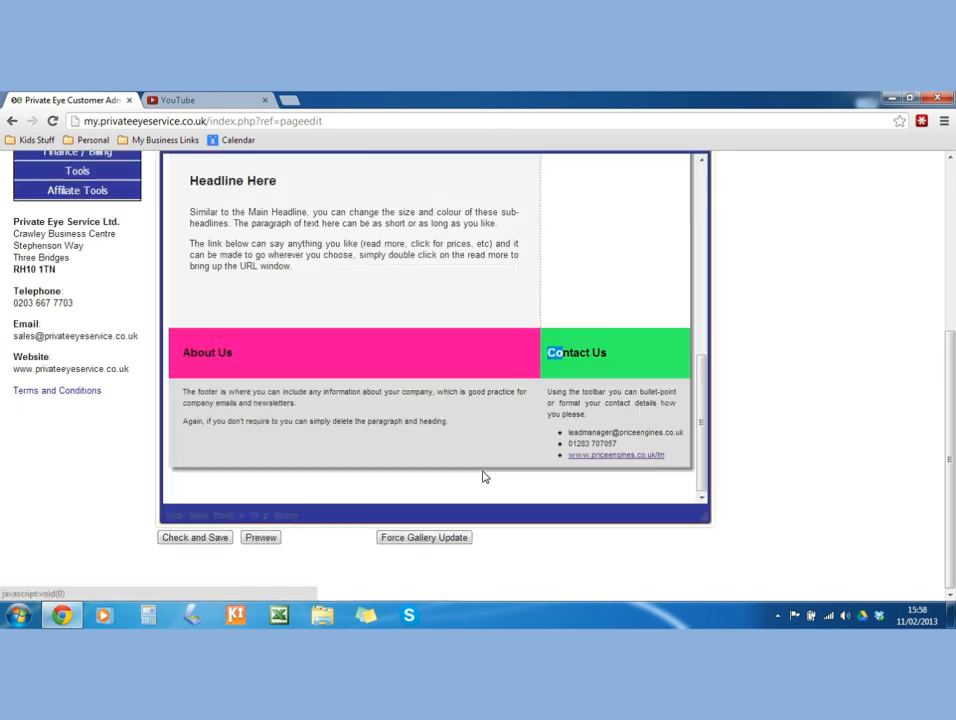
left_click(420, 420)
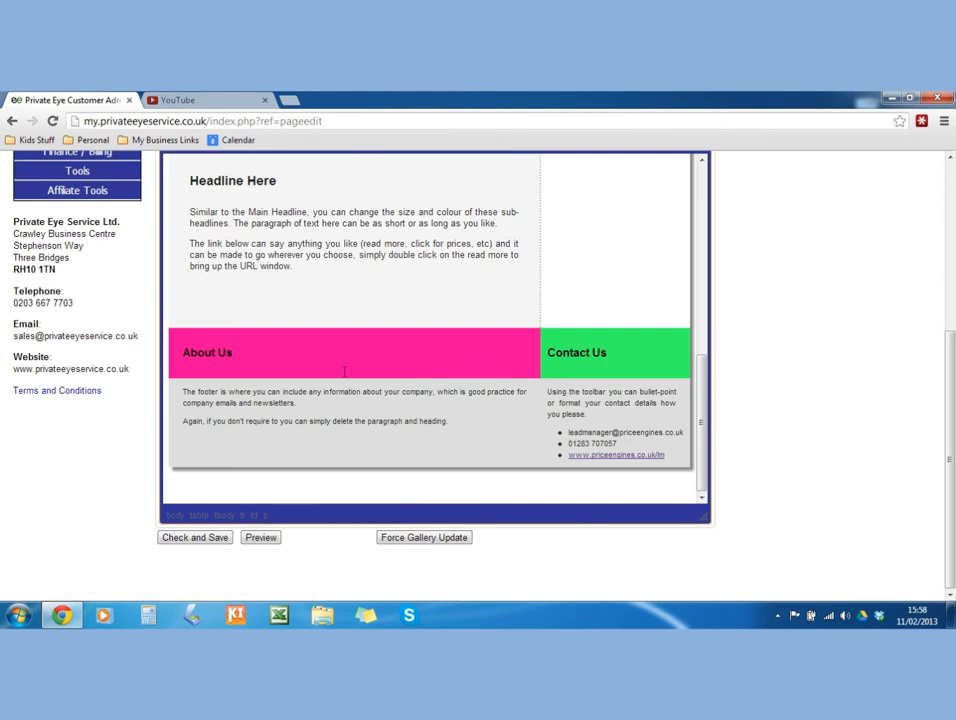
Append #0033ff to the header div's style after padding:10px.
scroll(470, 450, "up", 3)
scroll(495, 423, "down", 3)
scroll(365, 403, "up", 10)
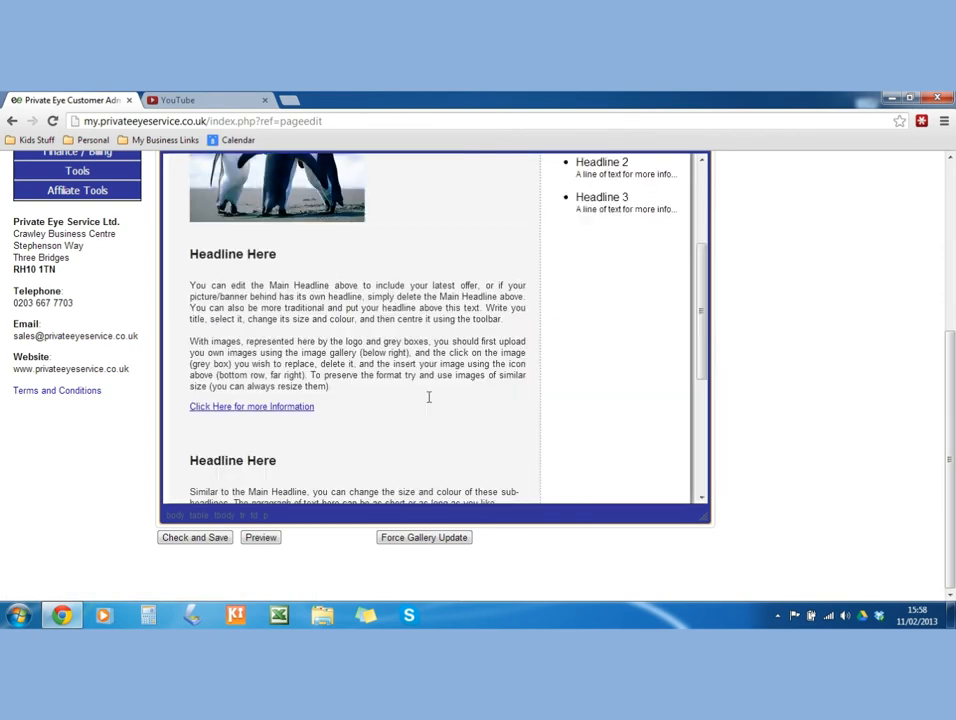
scroll(388, 350, "down", 3)
scroll(413, 380, "up", 3)
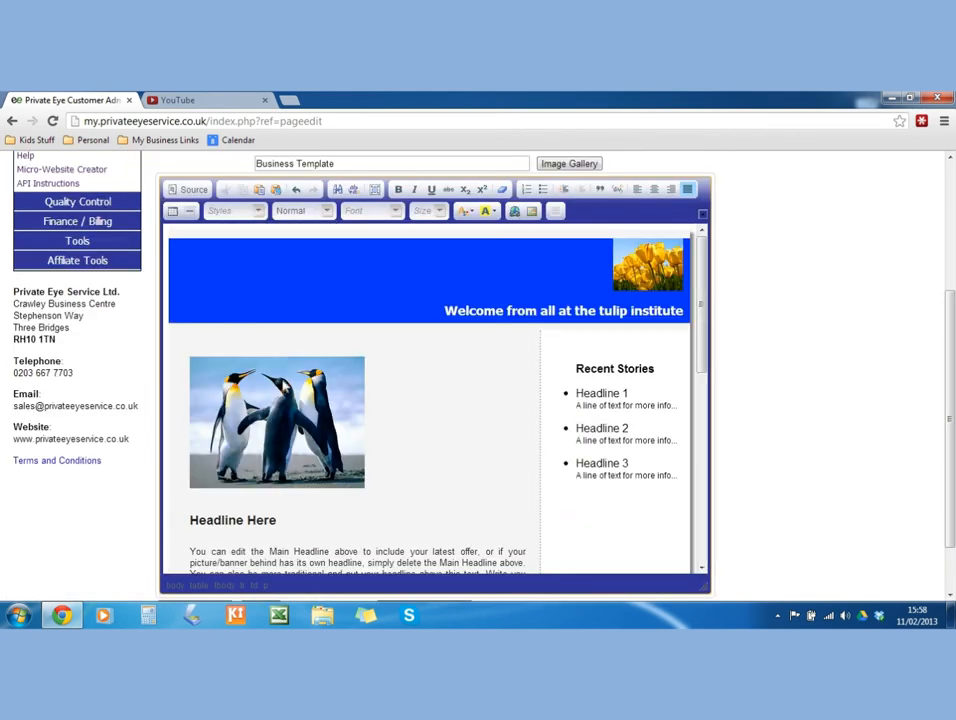
right_click(461, 360)
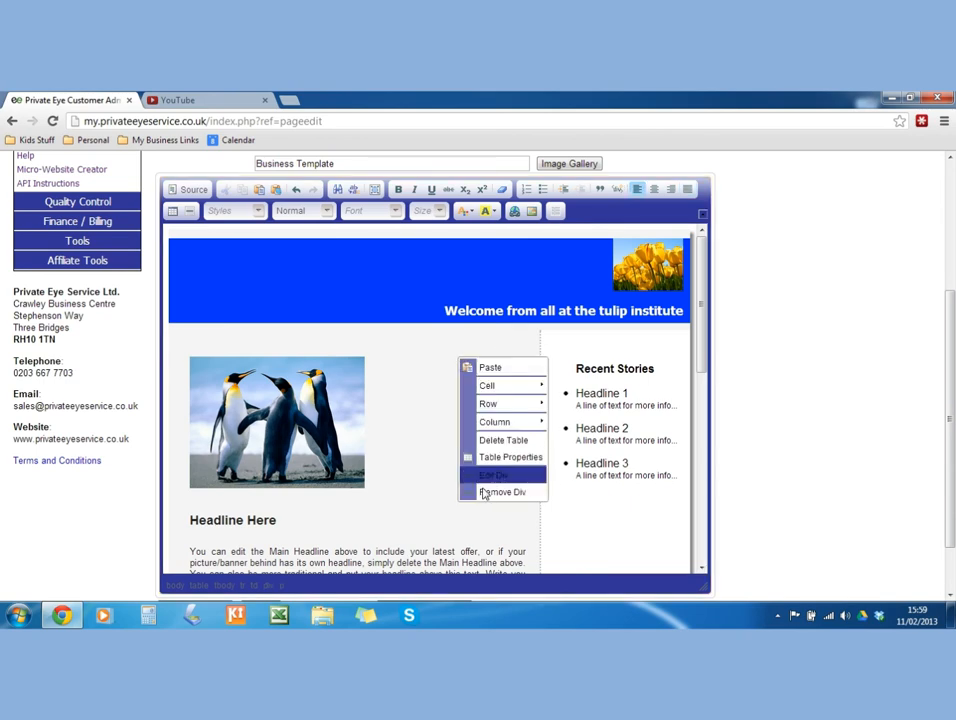
left_click(494, 475)
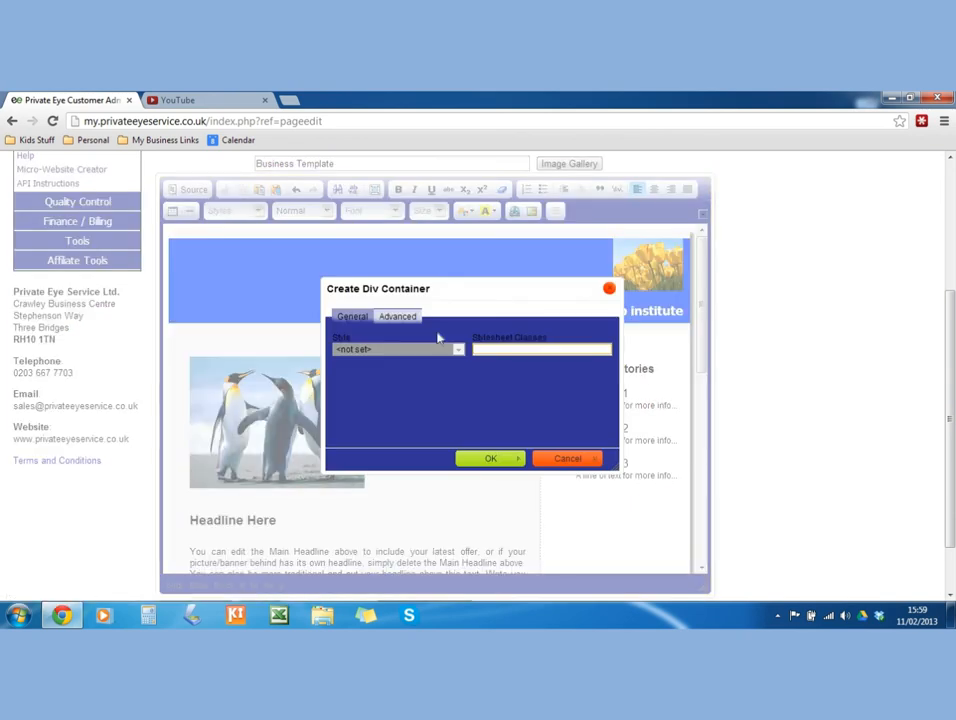
left_click(386, 318)
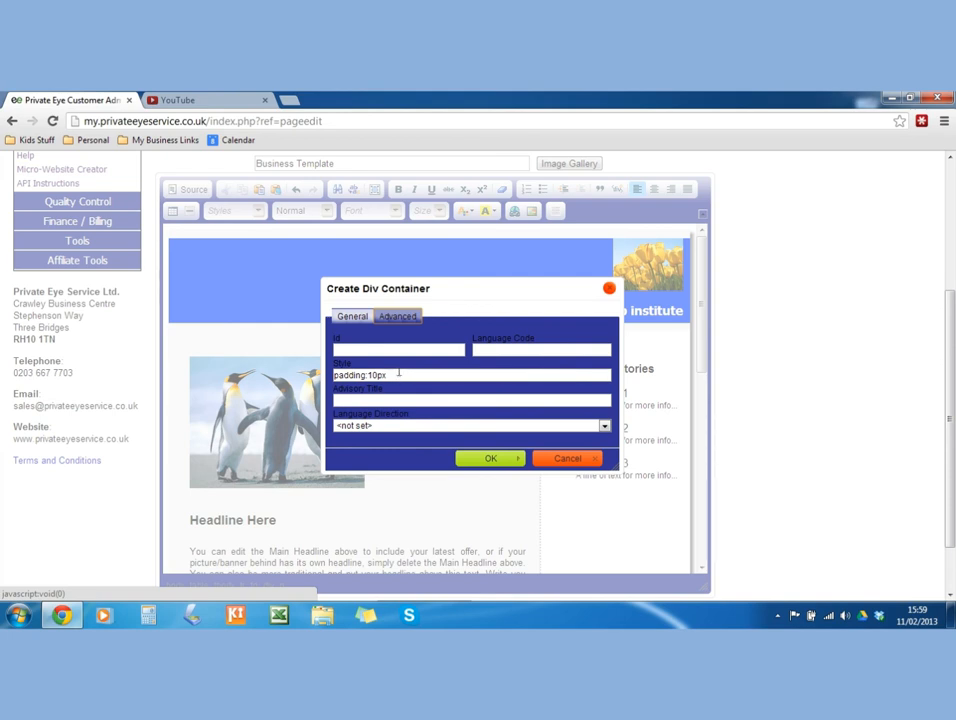
left_click(398, 373)
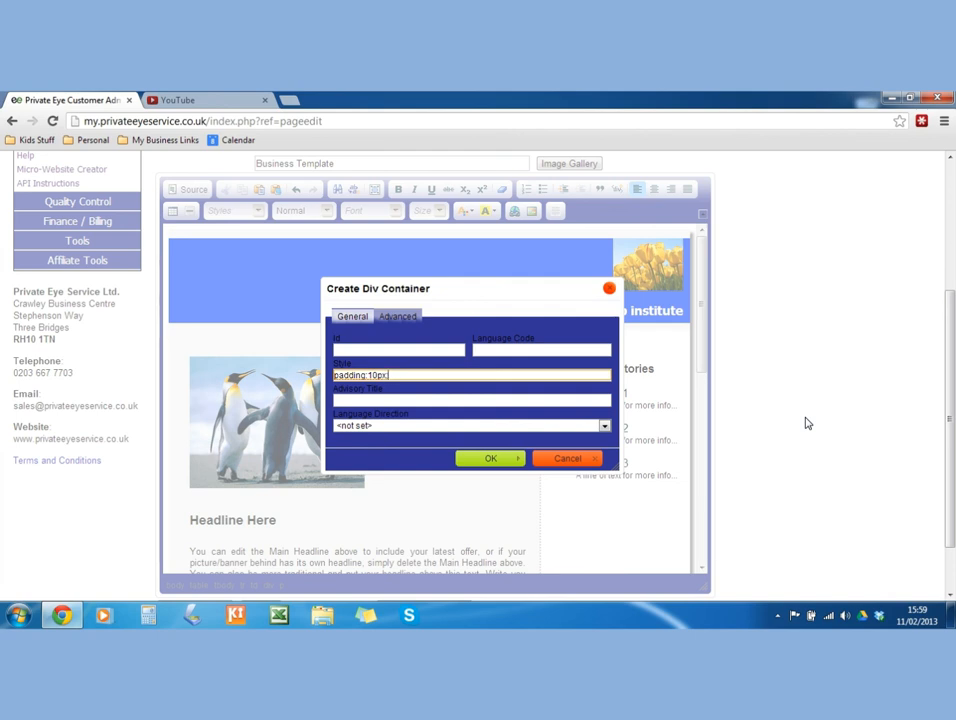
type("#0033ff")
left_click(490, 458)
scroll(494, 459, "down", 10)
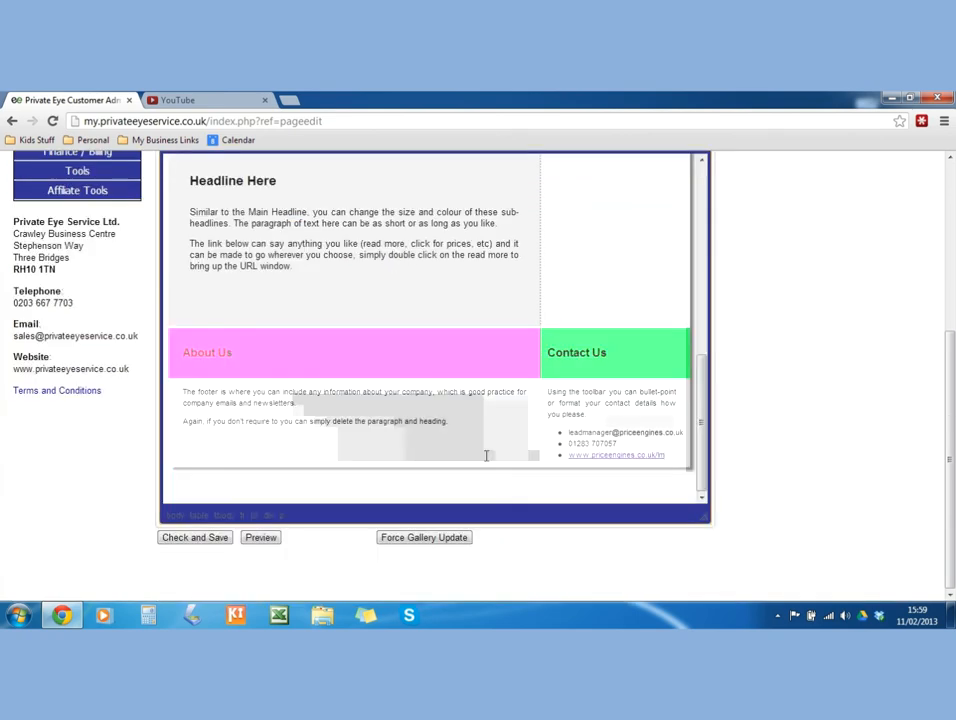
scroll(480, 450, "up", 12)
scroll(476, 443, "down", 3)
scroll(433, 442, "up", 3)
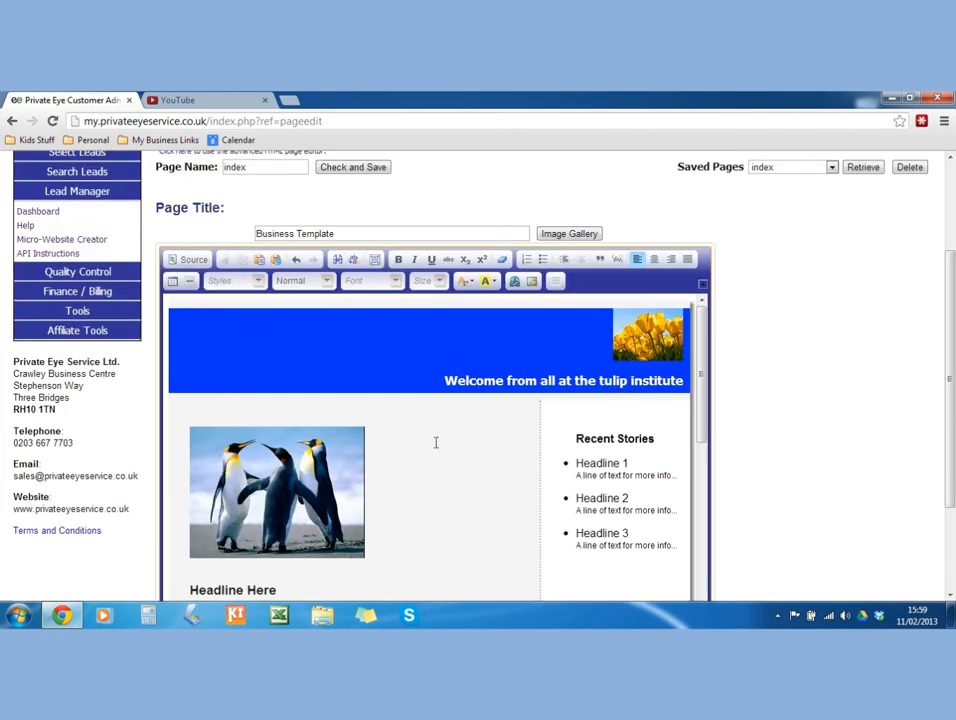
Copy the background-color rule from the blue header div's style.
left_click(418, 372)
right_click(418, 372)
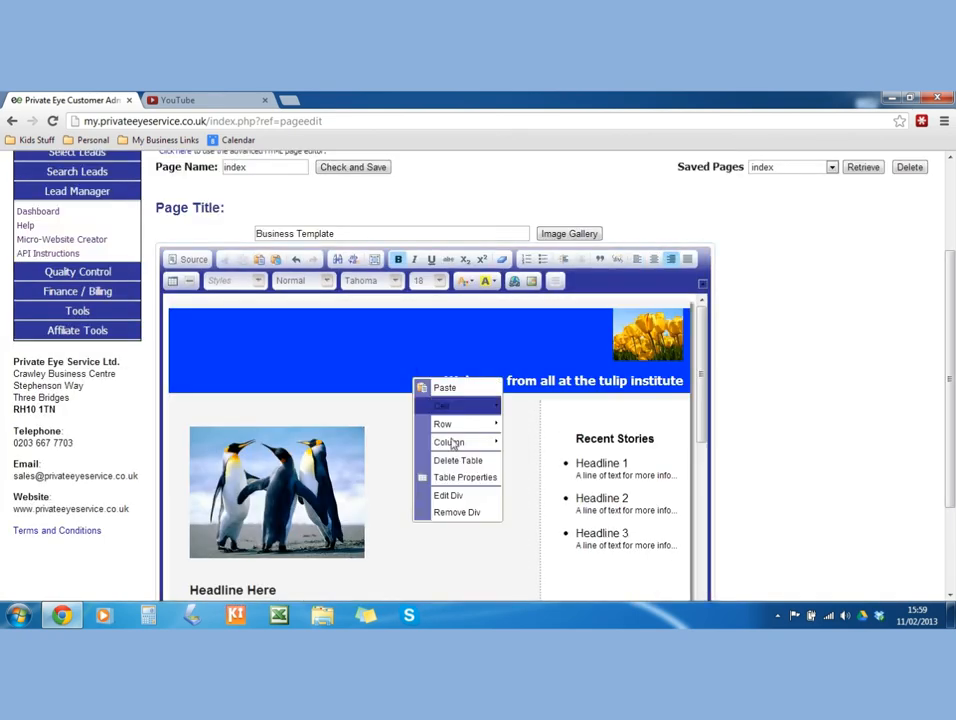
left_click(449, 494)
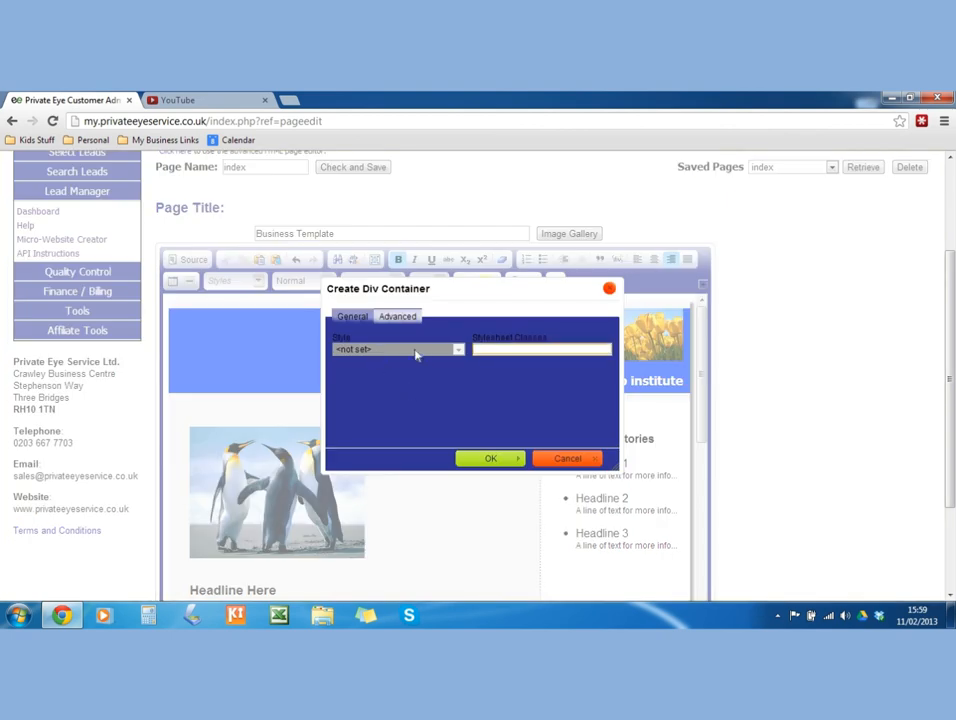
left_click(397, 316)
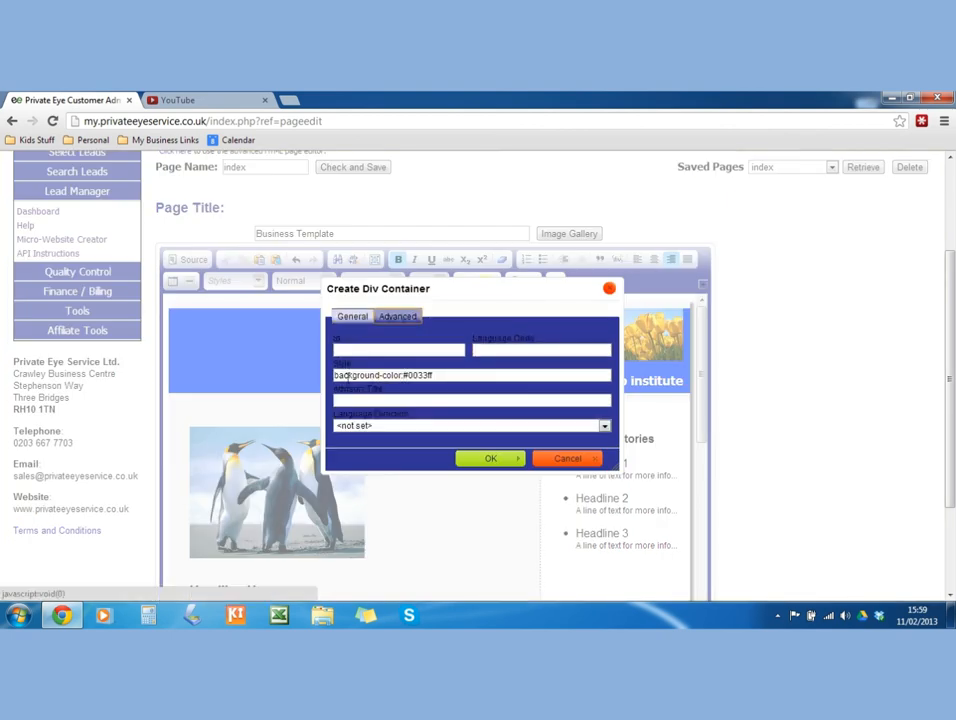
left_click_drag(336, 375, 452, 378)
key("ctrl+c")
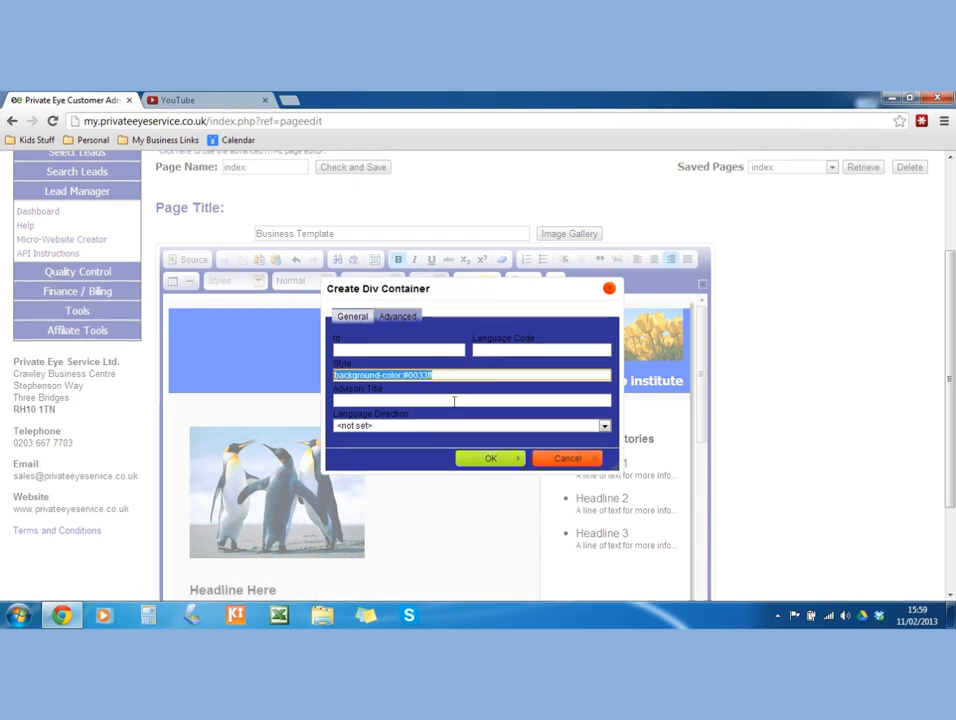
left_click(541, 462)
Paste the blue background-color rule into the main content div's style.
scroll(489, 482, "down", 1)
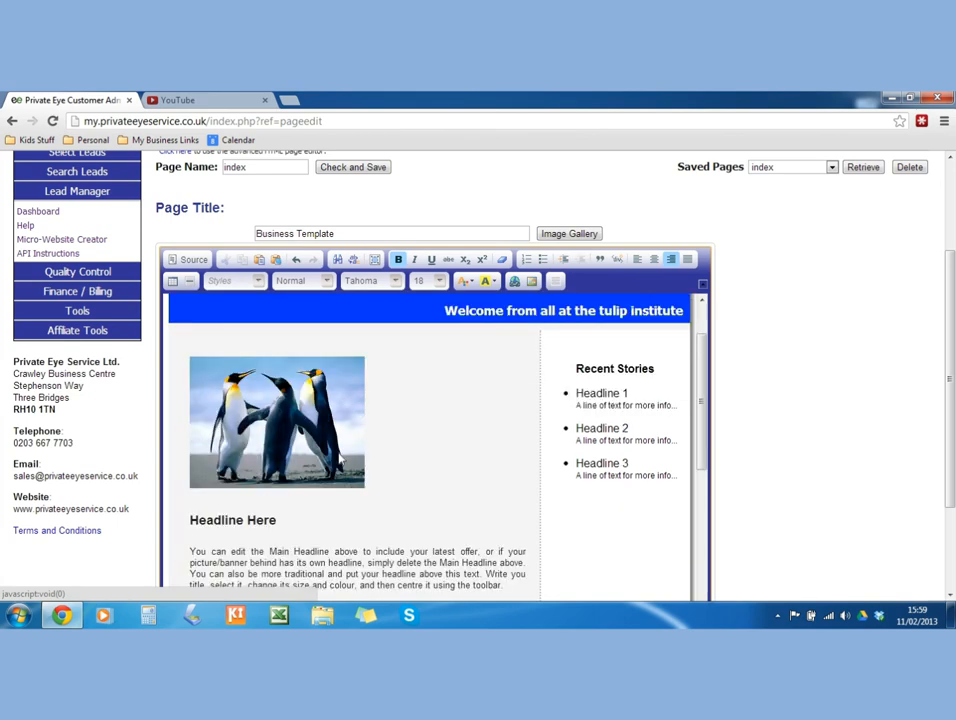
right_click(398, 447)
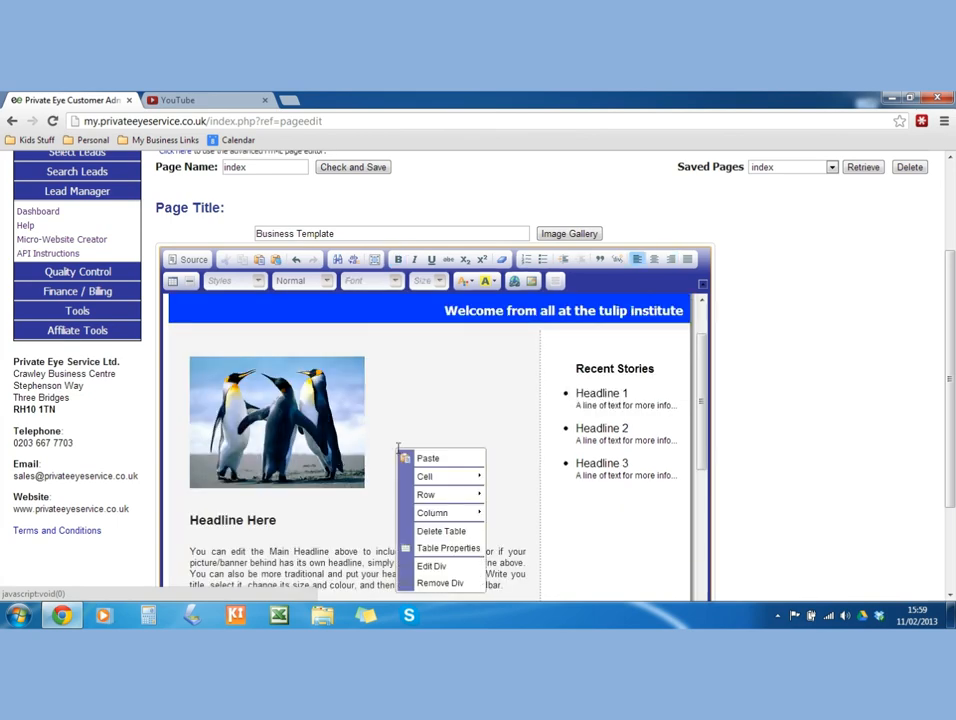
left_click(432, 567)
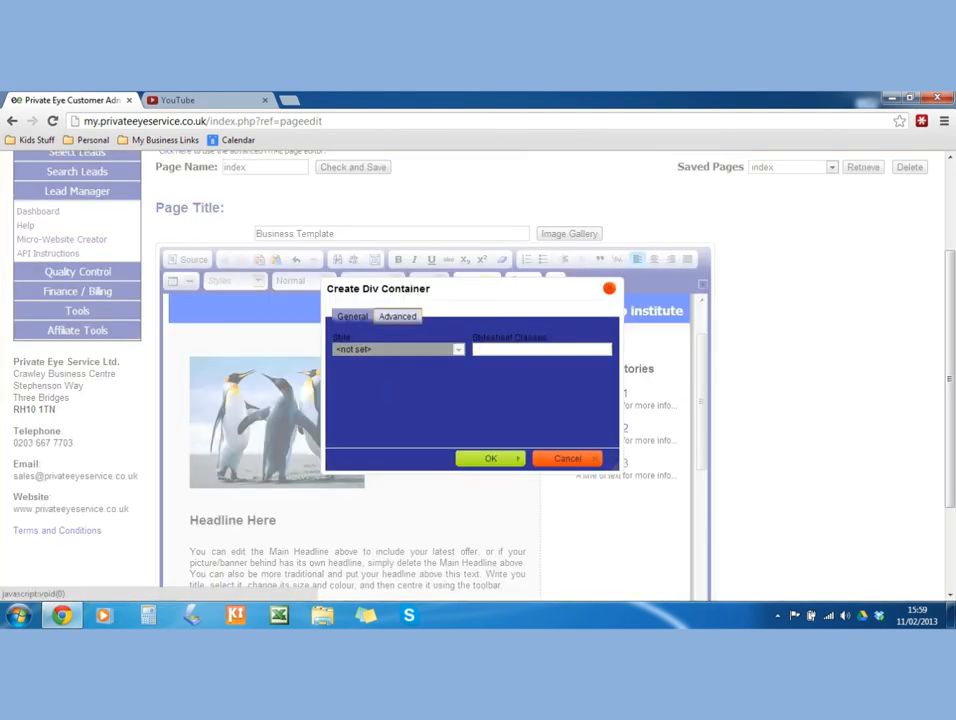
left_click(396, 320)
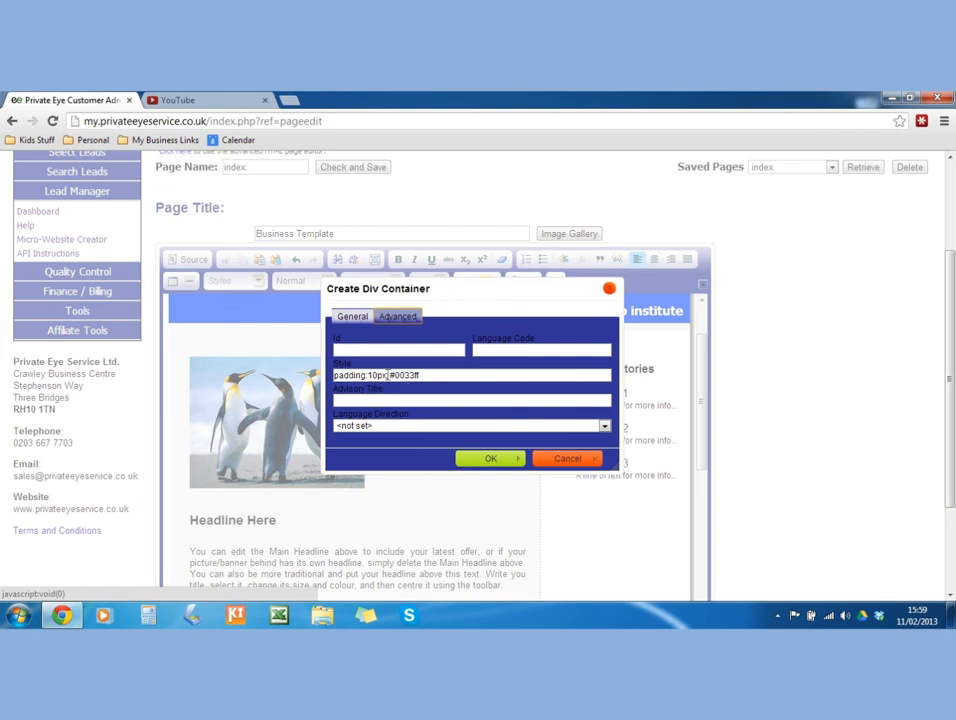
left_click_drag(388, 375, 492, 375)
key("ctrl+v")
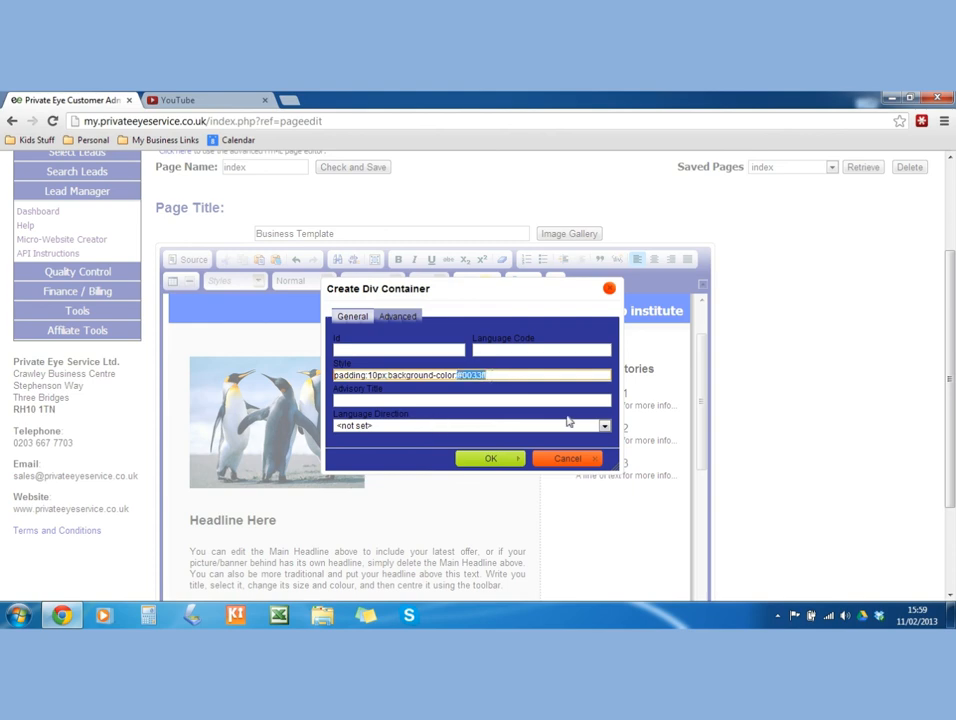
left_click(489, 460)
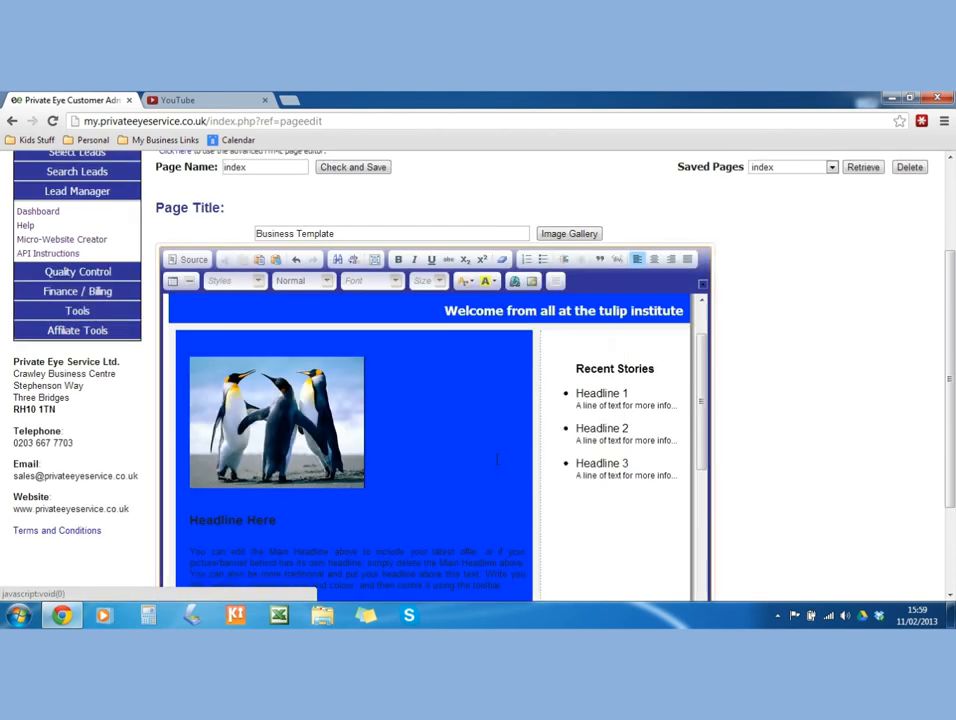
Make all text in the blue content block white.
scroll(487, 472, "down", 5)
scroll(438, 505, "up", 4)
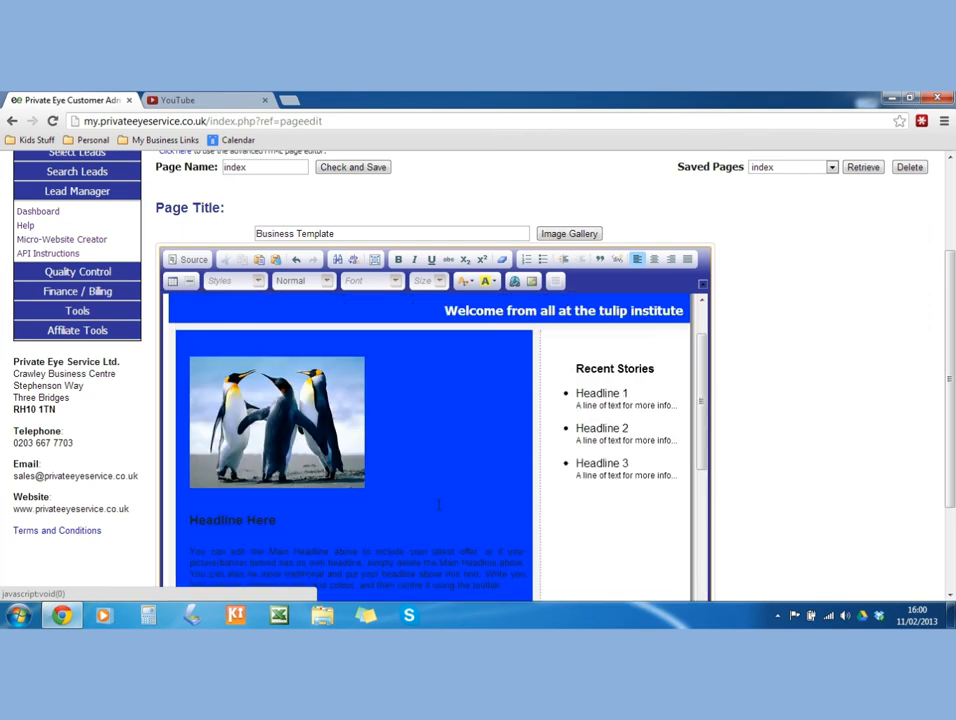
scroll(438, 505, "down", 4)
scroll(430, 508, "up", 2)
scroll(366, 510, "up", 2)
scroll(366, 510, "down", 2)
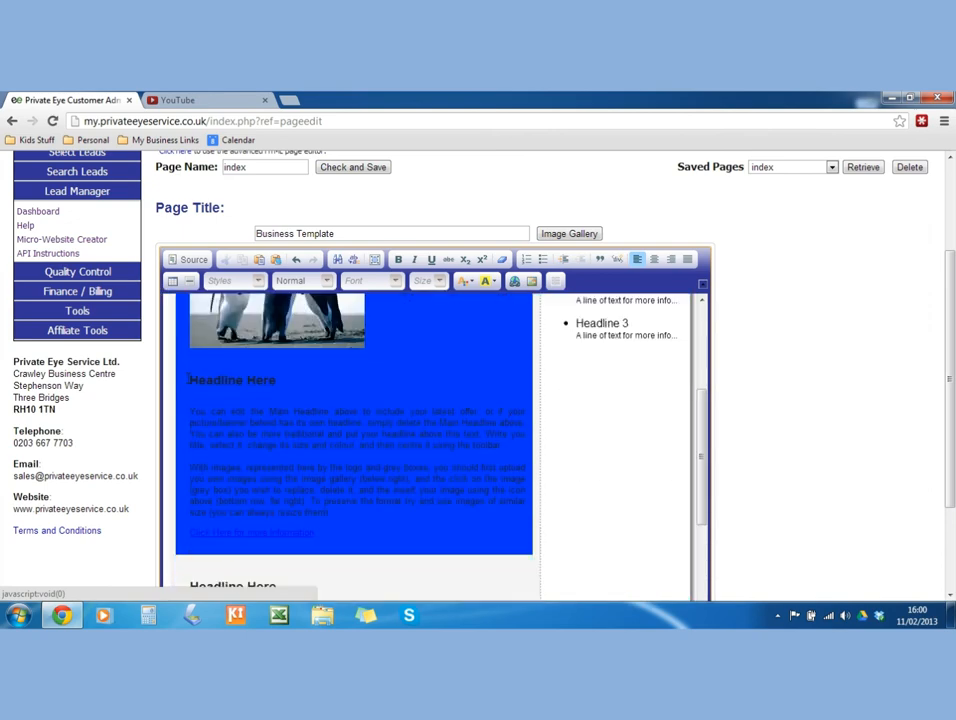
left_click_drag(188, 380, 338, 531)
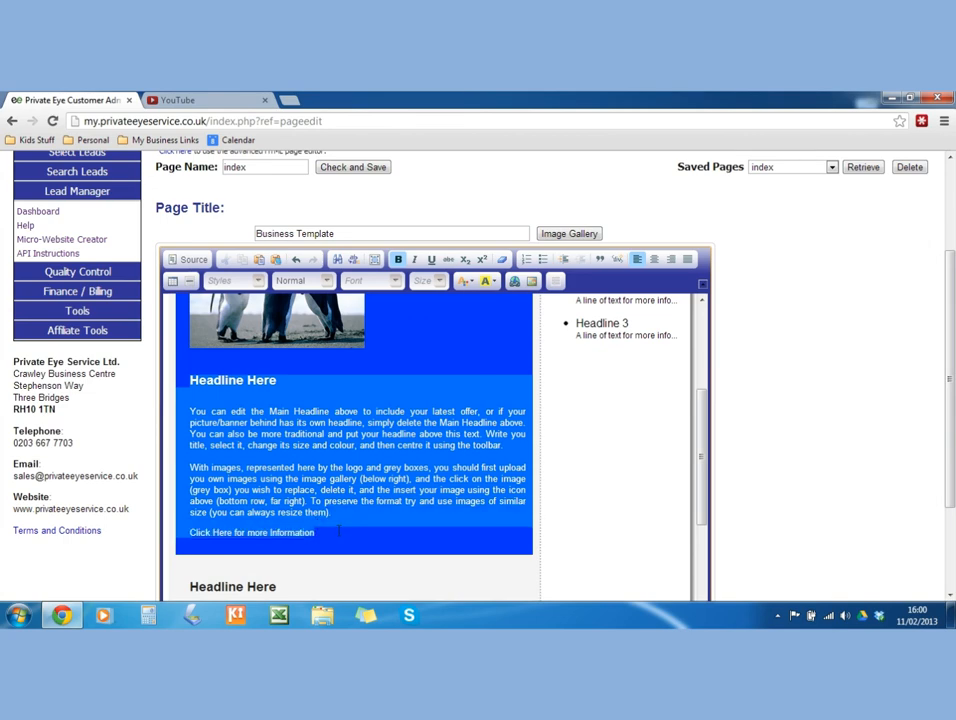
left_click(466, 281)
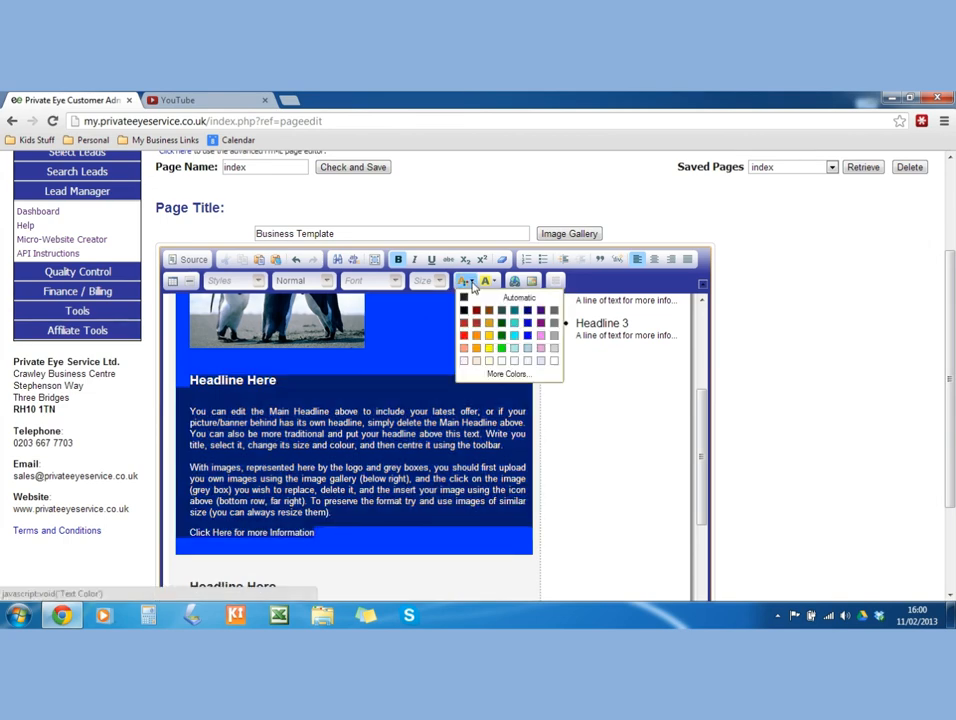
left_click(554, 360)
left_click_drag(585, 515, 589, 518)
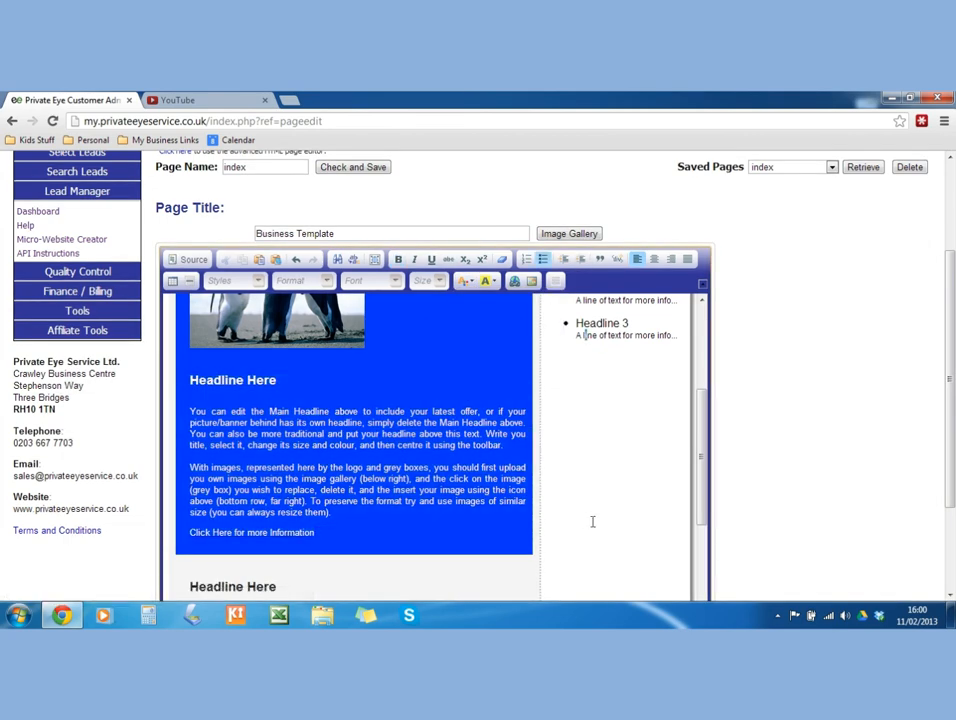
left_click_drag(700, 523, 700, 517)
scroll(239, 460, "up", 3)
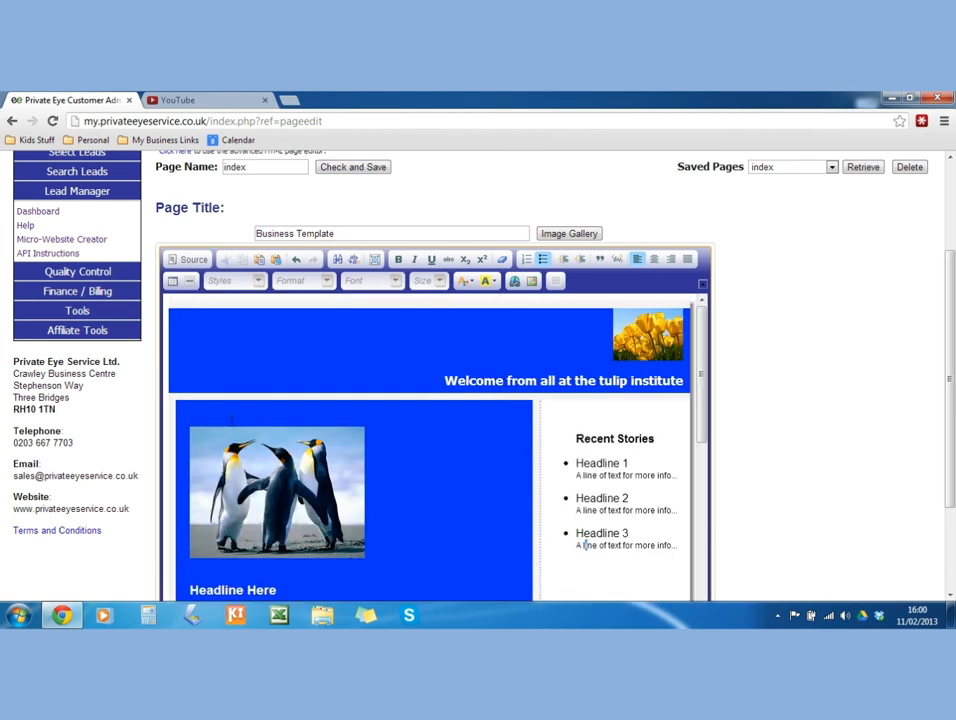
scroll(462, 393, "down", 3)
scroll(462, 393, "up", 5)
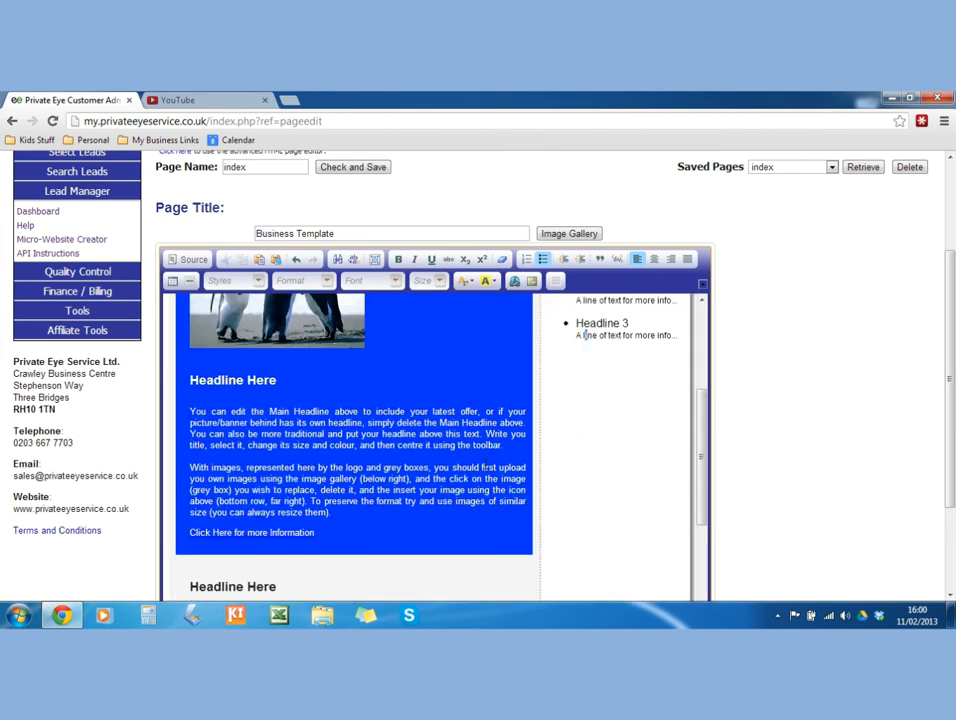
scroll(519, 453, "down", 5)
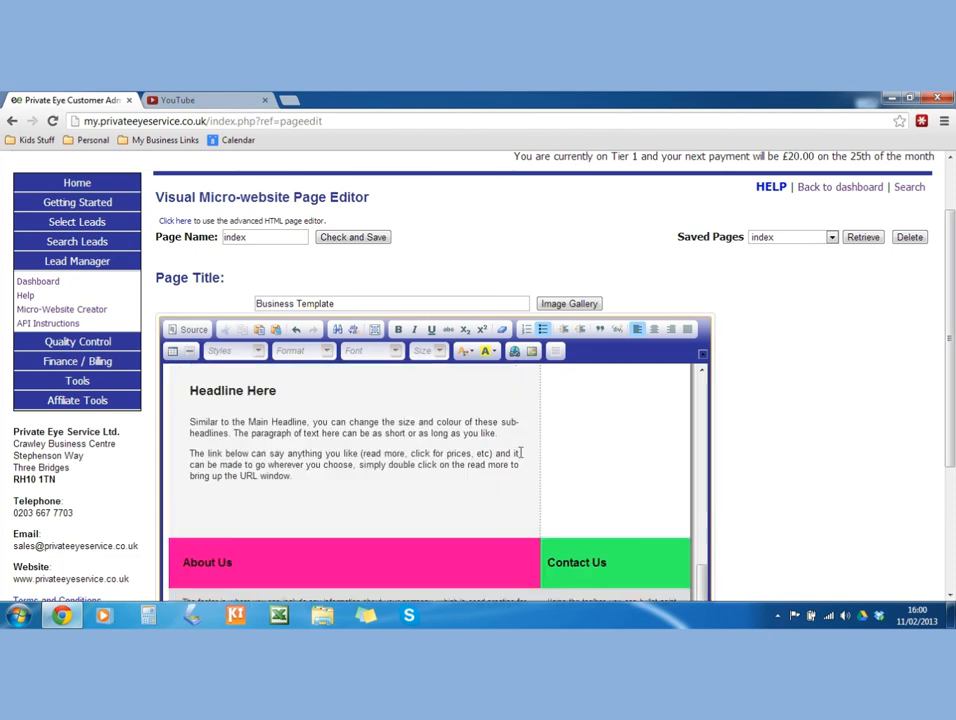
scroll(505, 468, "down", 3)
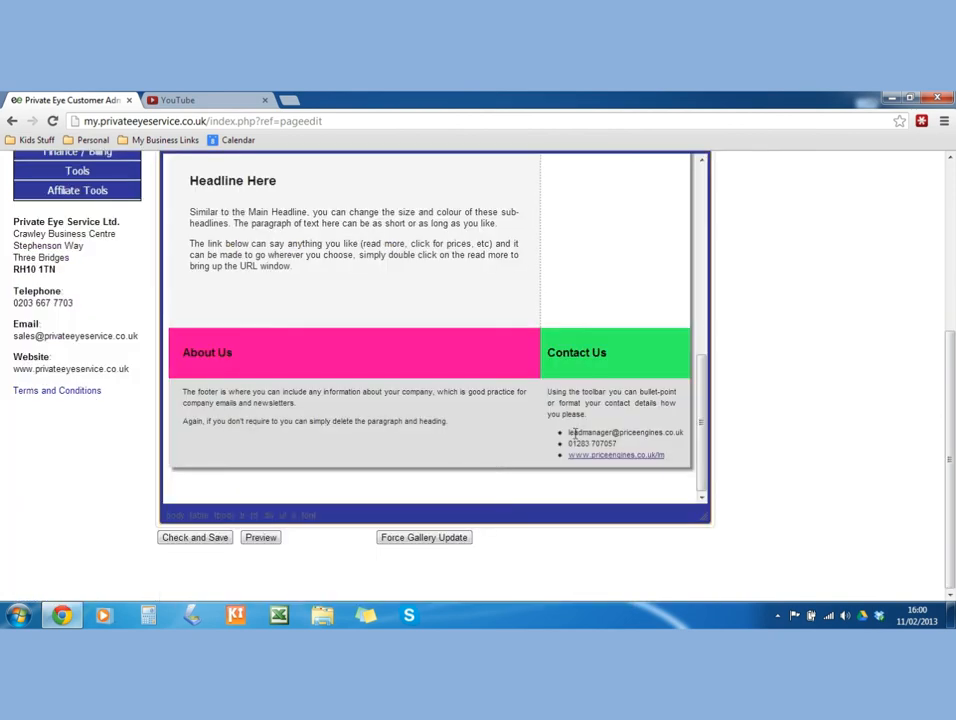
scroll(530, 396, "up", 5)
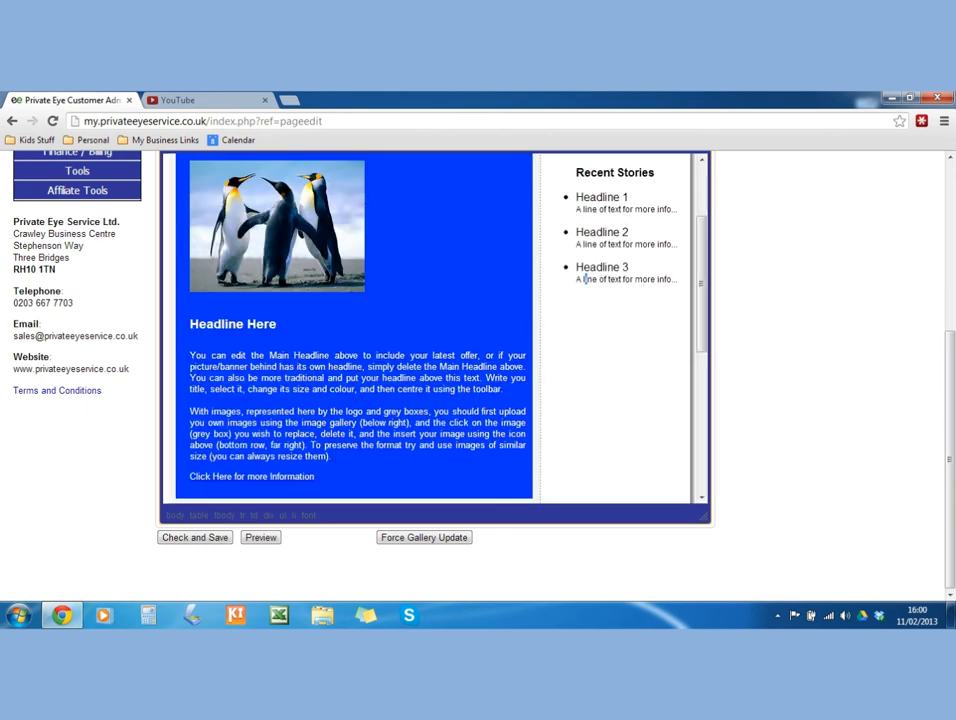
scroll(577, 337, "up", 1)
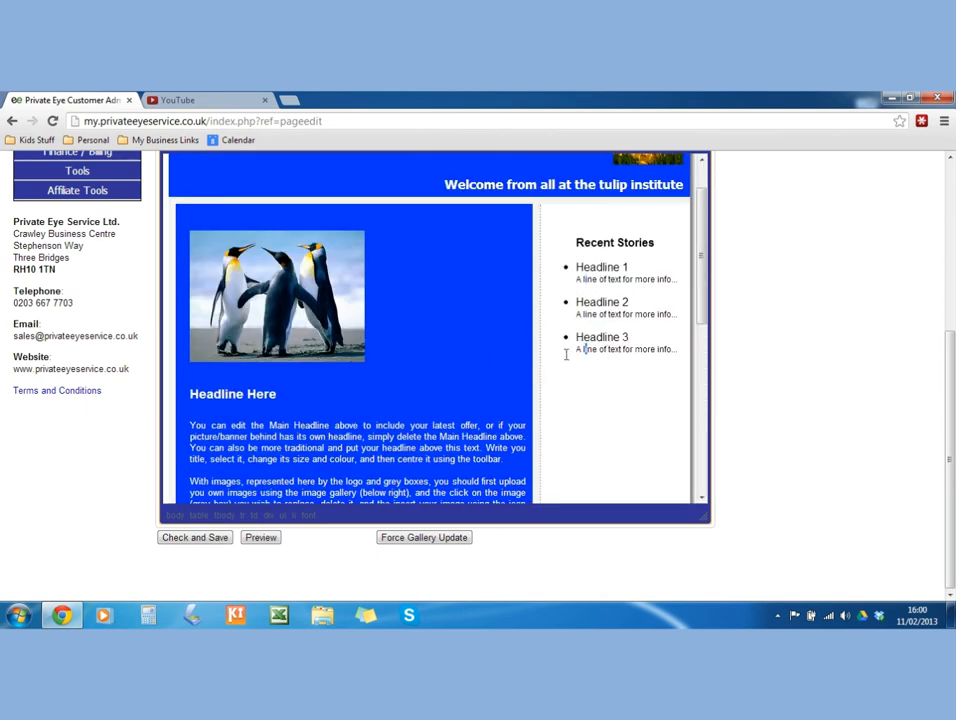
scroll(566, 354, "up", 5)
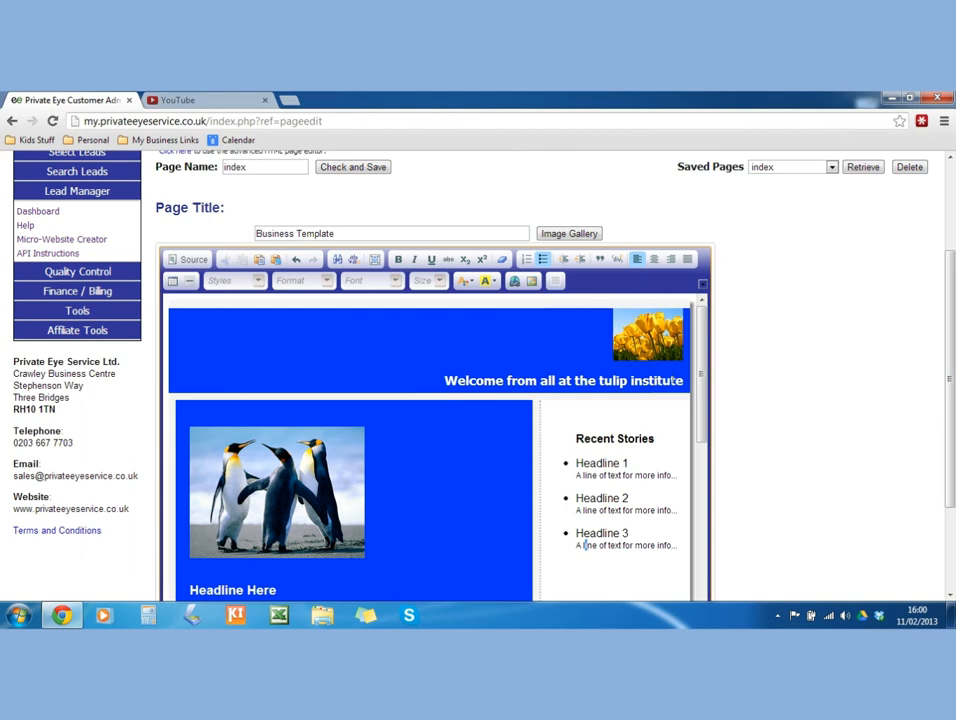
scroll(672, 440, "down", 10)
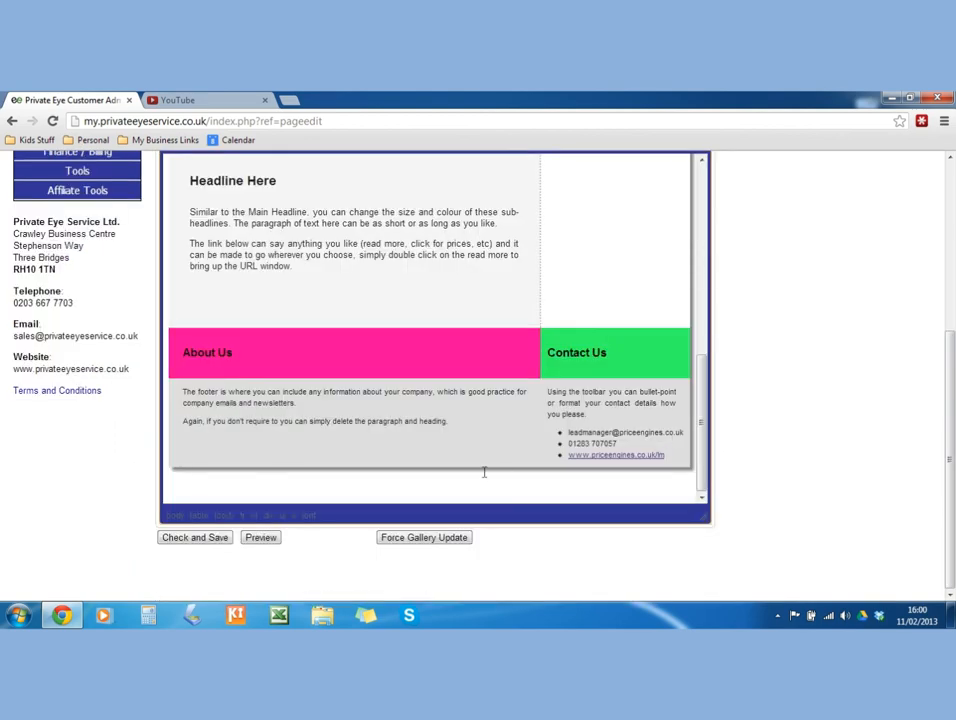
Save the index page, review its preview, then open a new browser tab.
left_click(196, 540)
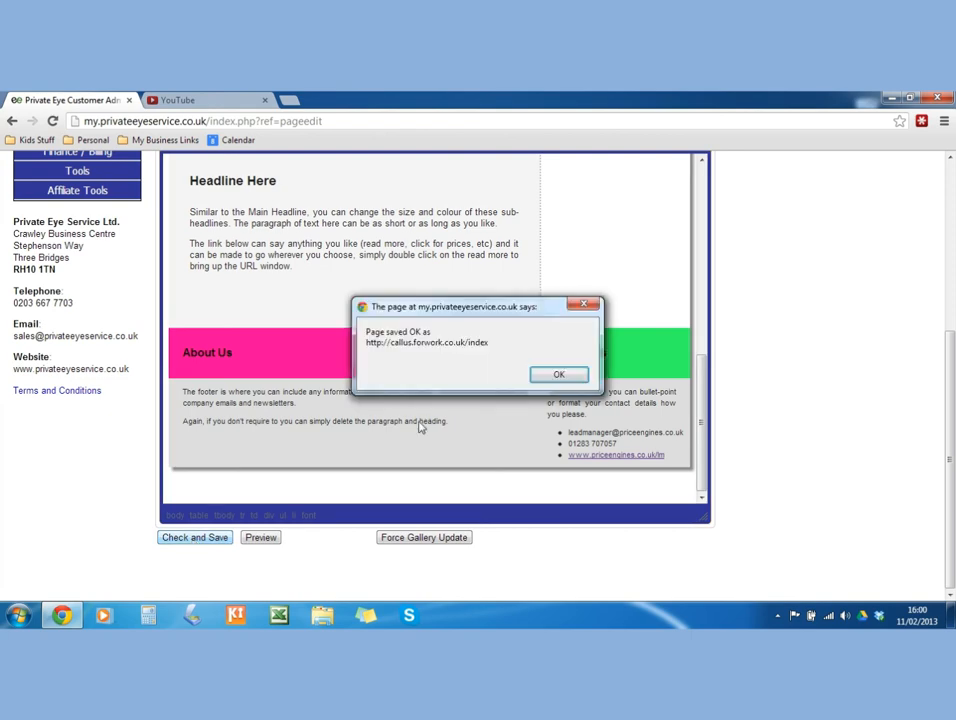
left_click(559, 374)
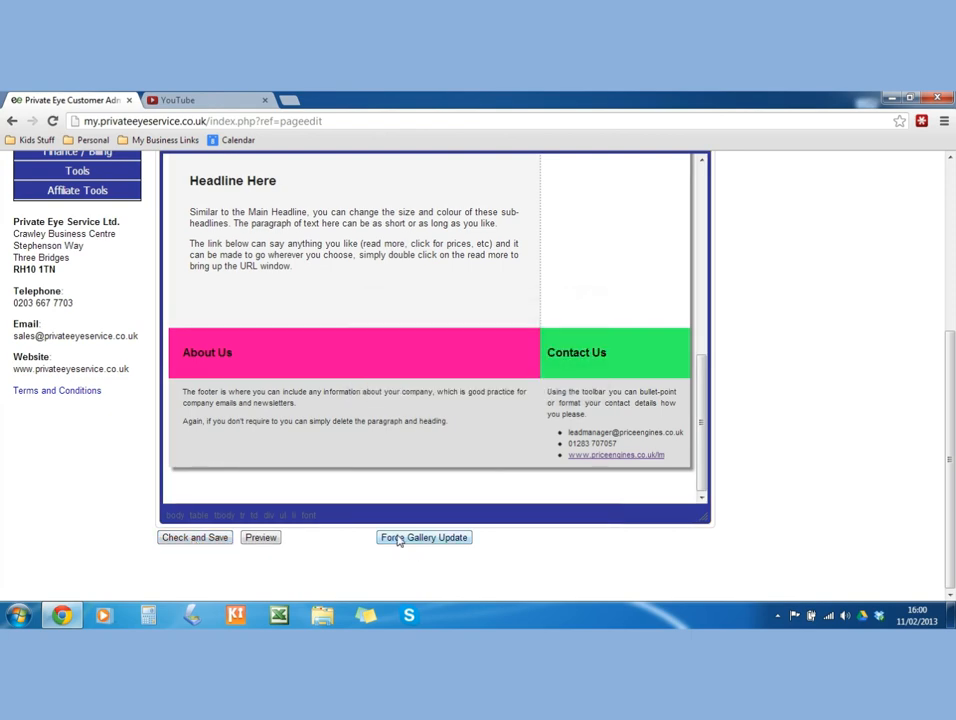
left_click(259, 538)
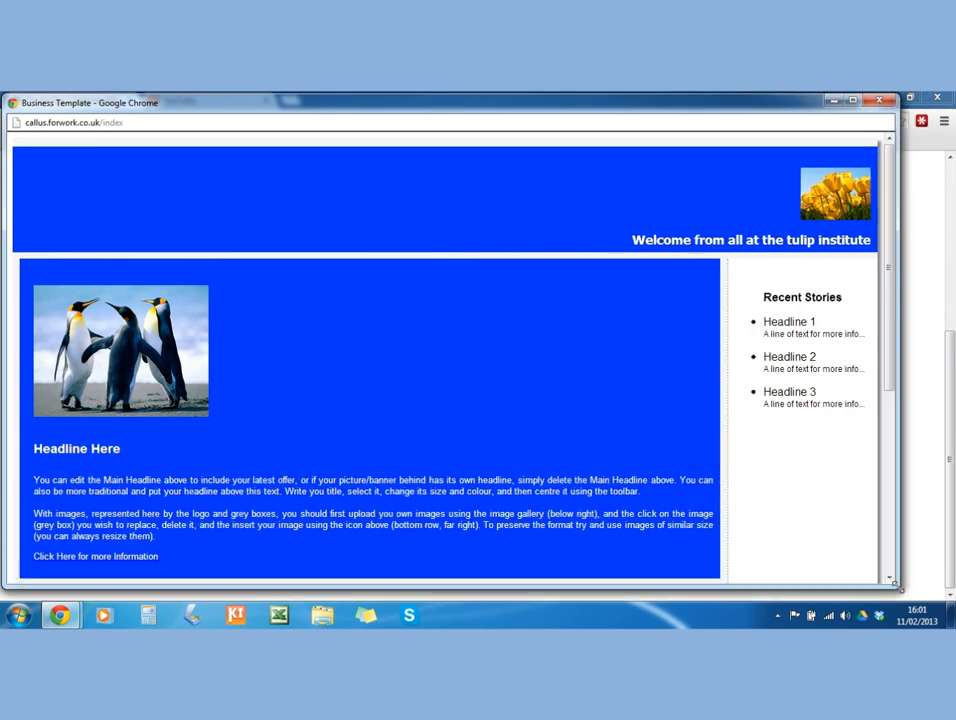
scroll(620, 442, "down", 3)
scroll(617, 443, "down", 2)
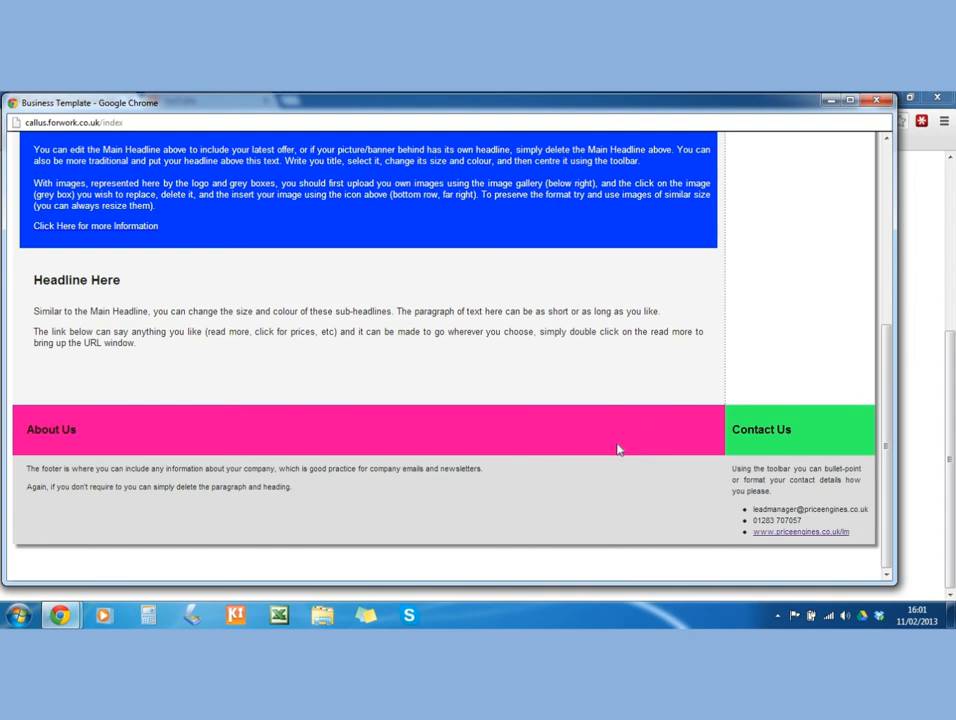
scroll(617, 445, "up", 5)
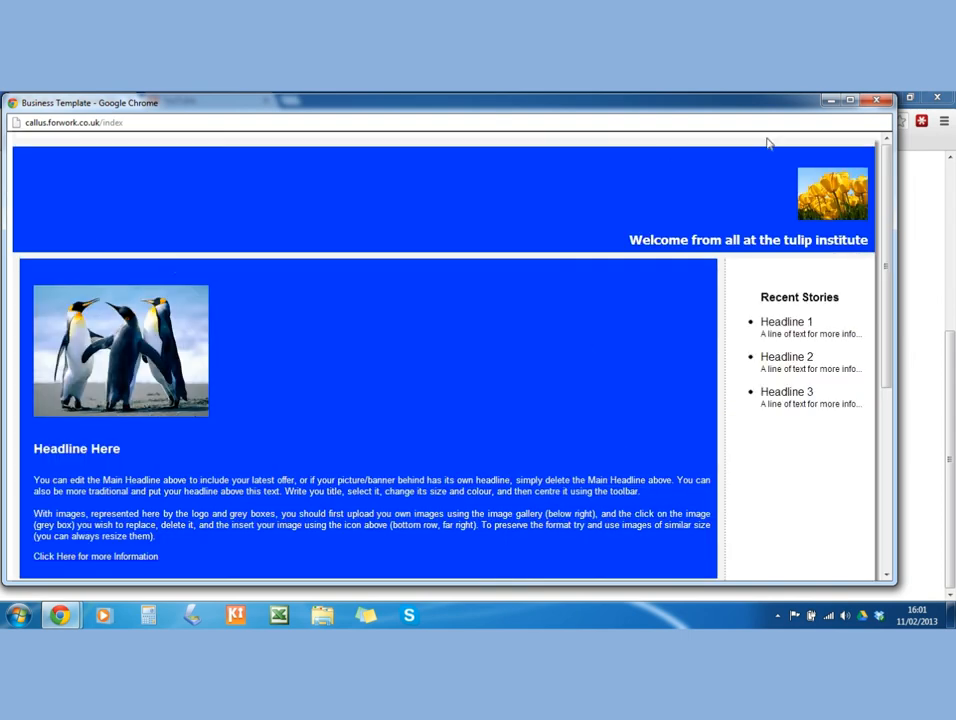
left_click(876, 100)
left_click(288, 100)
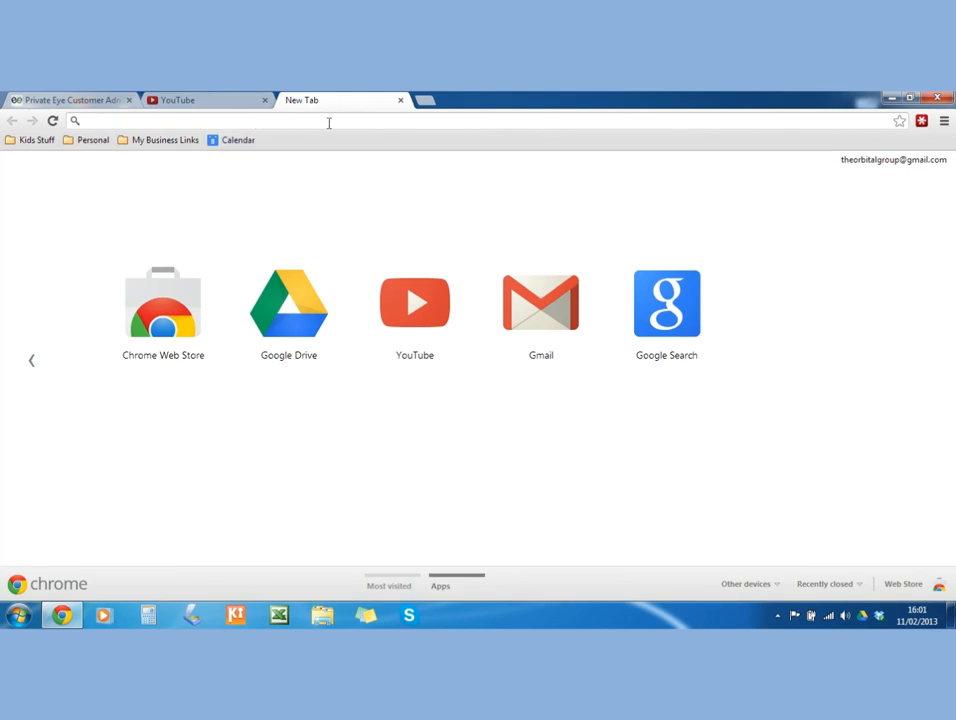
Load callus.forwork.co.uk to check the live site's colours, then close its tab.
type("c")
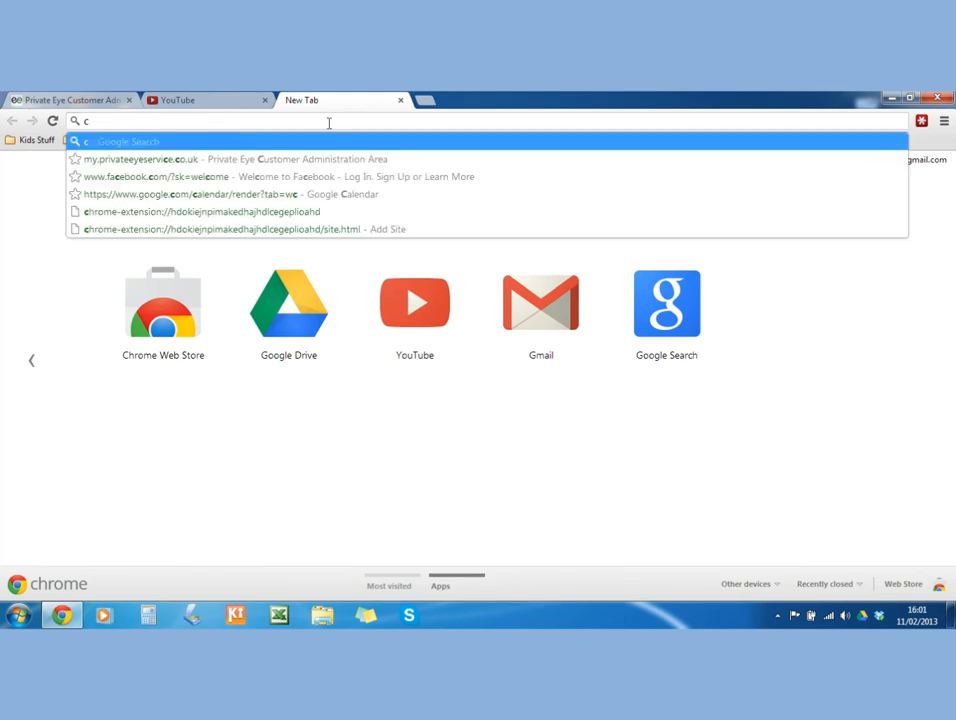
type("allus")
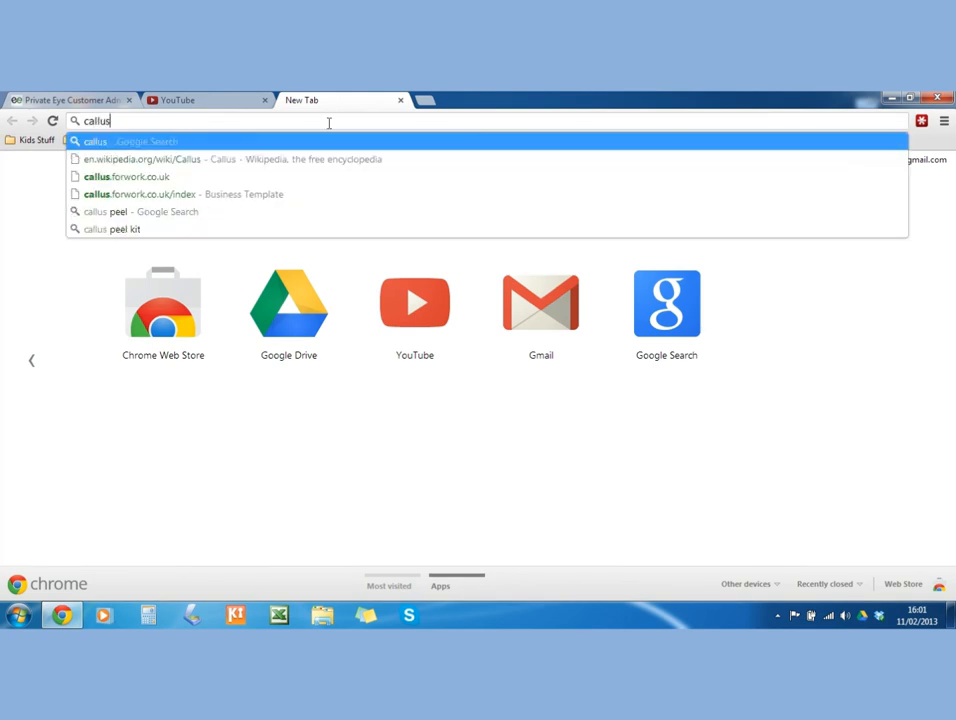
type(".forw")
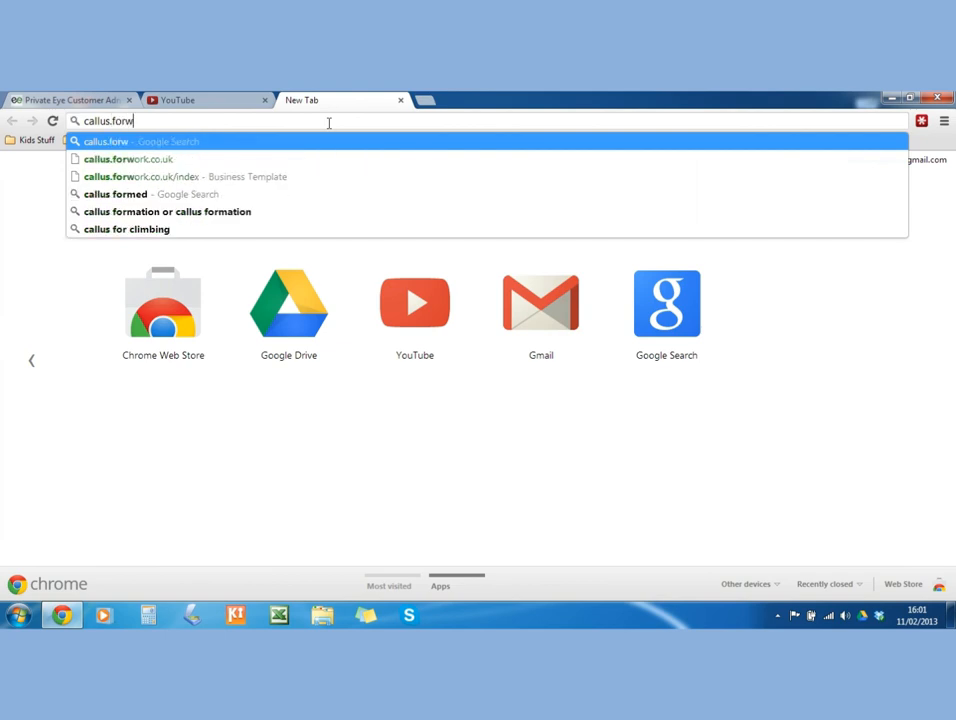
type("ork.co")
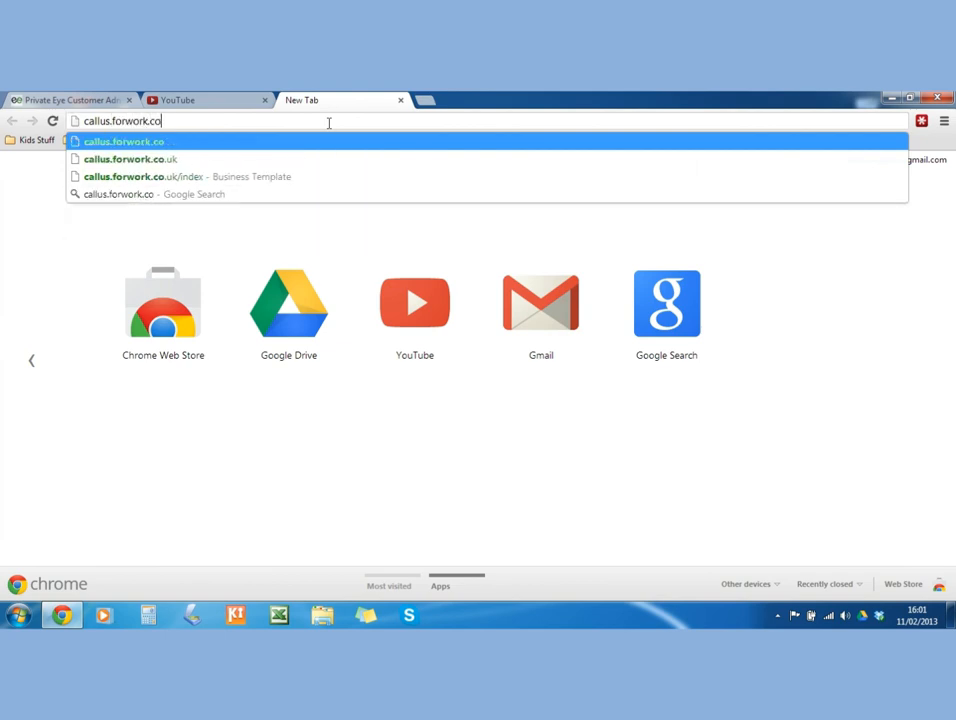
type(".uk")
key("Return")
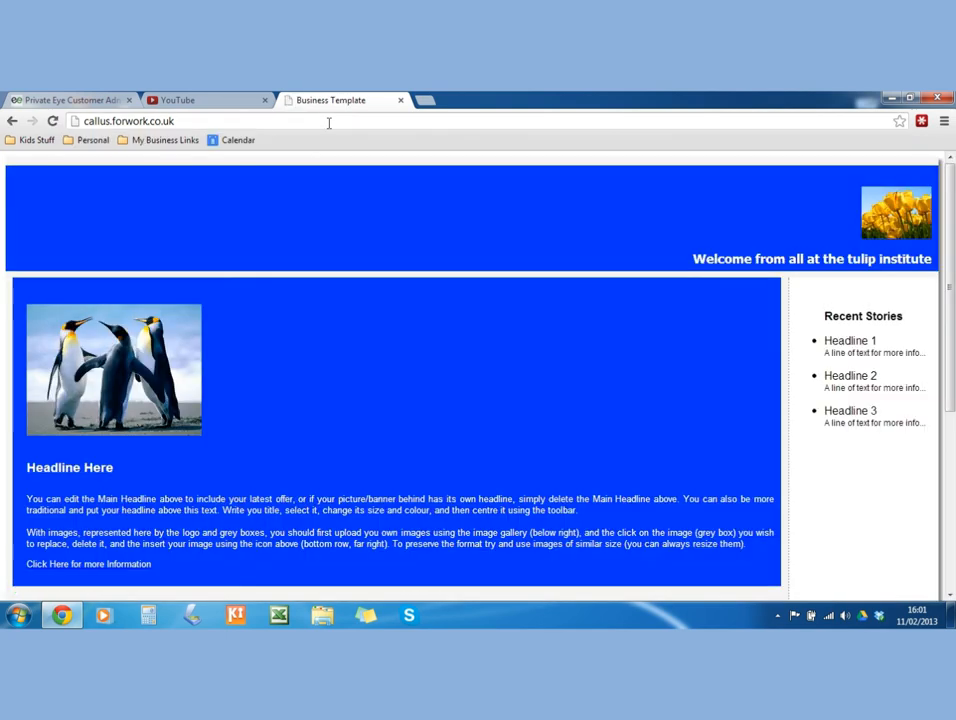
scroll(770, 326, "down", 5)
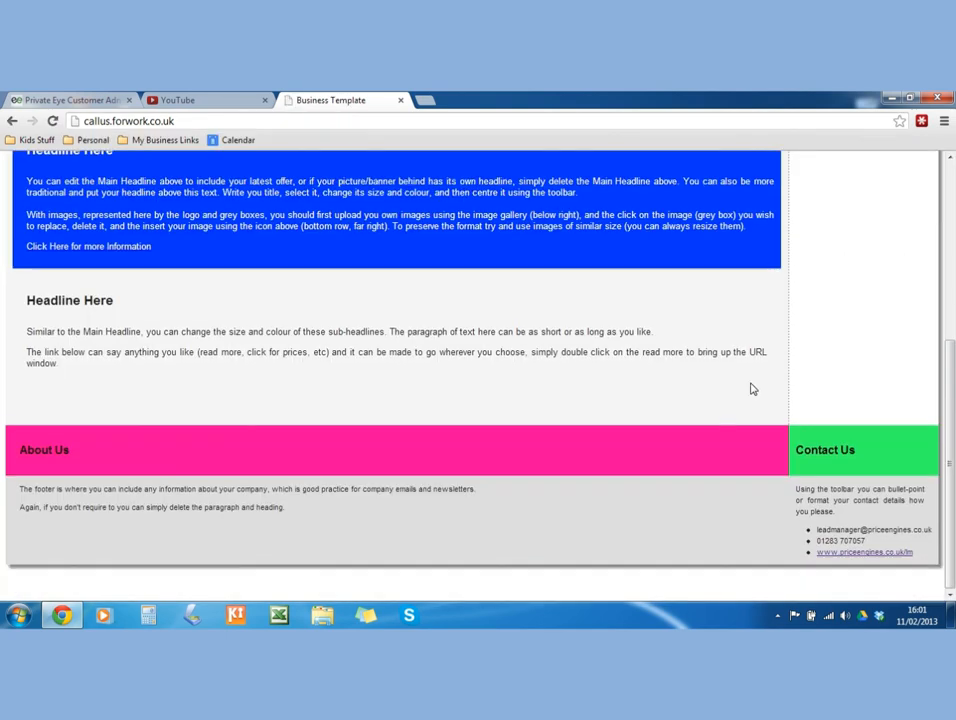
scroll(748, 380, "up", 5)
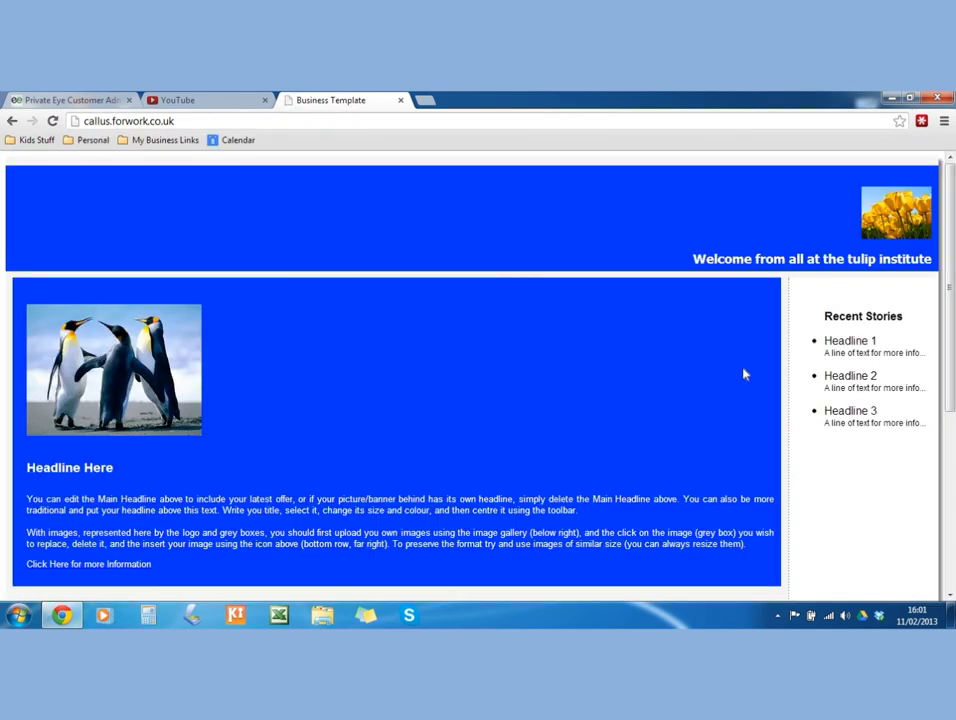
left_click(400, 101)
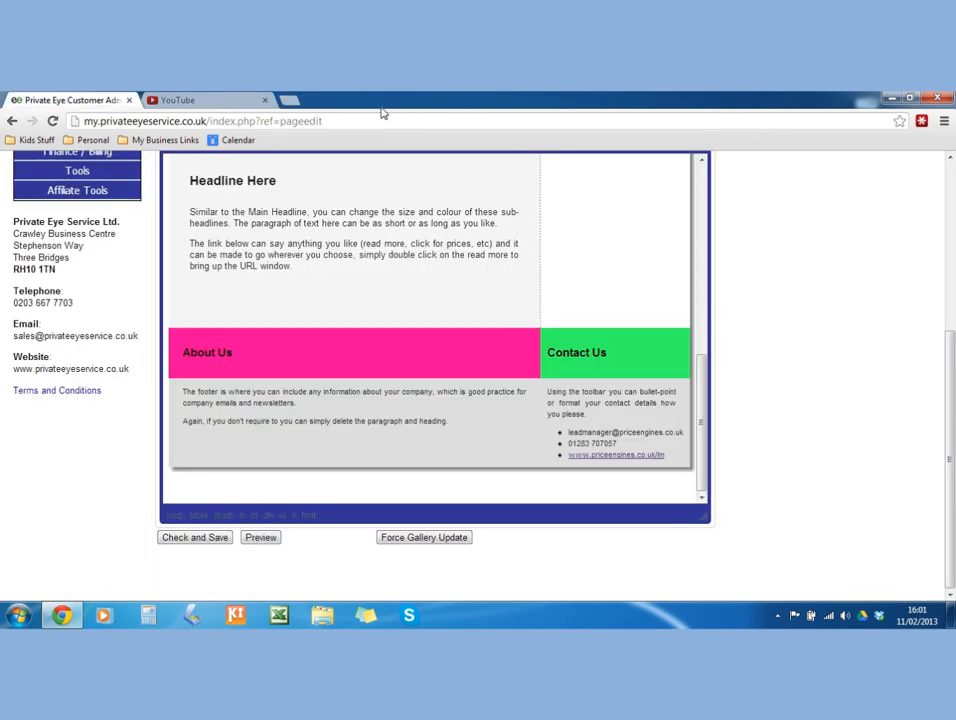